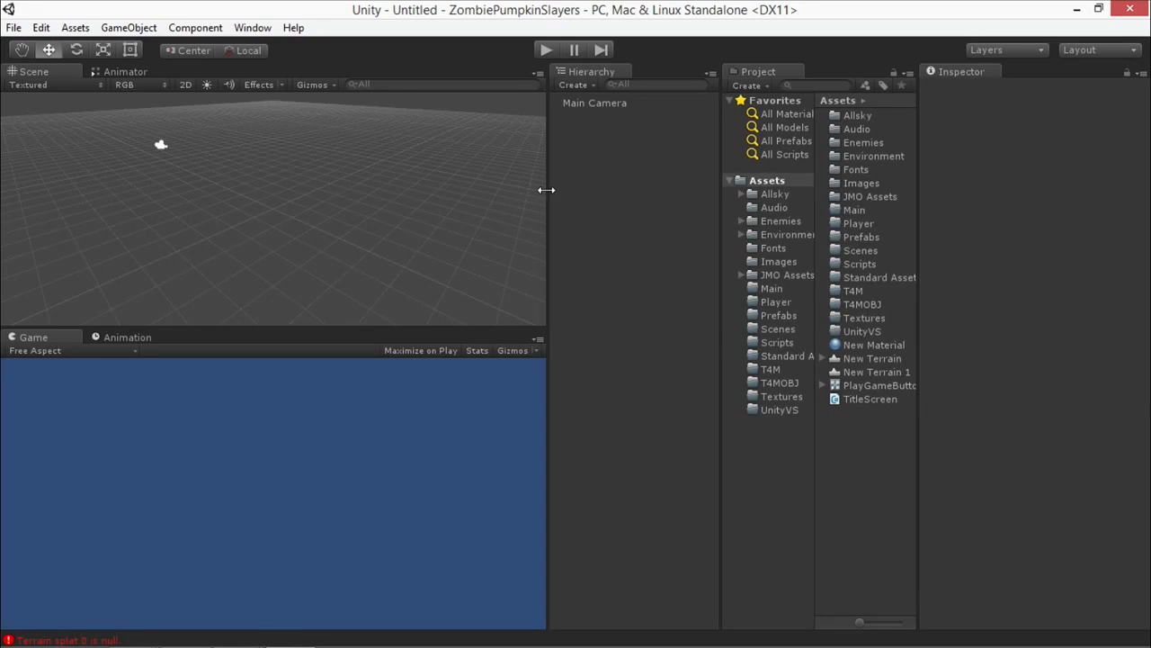
Open the project's Scenes folder and check the build settings for scenes in the build.
click(776, 329)
click(12, 27)
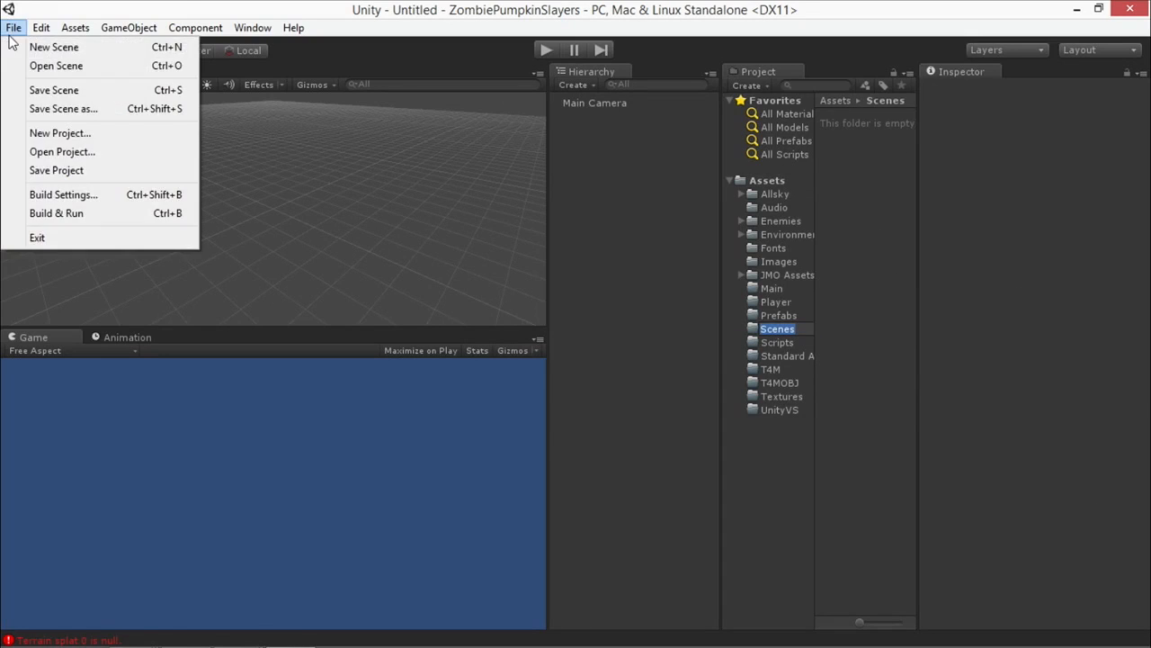
mouse_move(13, 30)
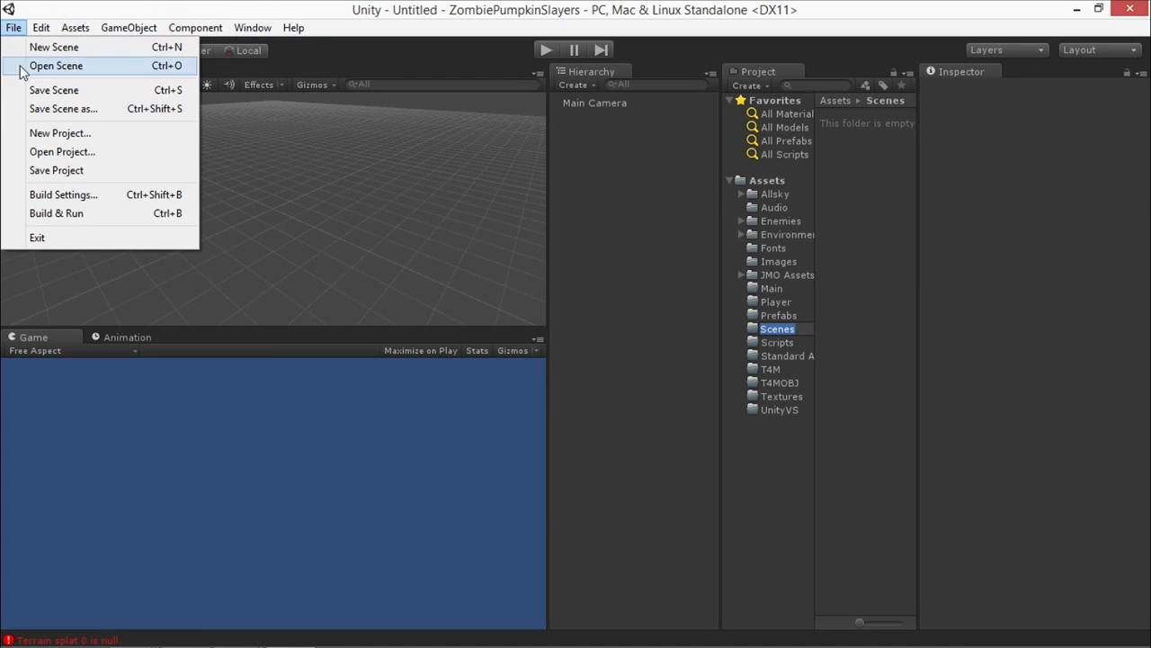
click(48, 196)
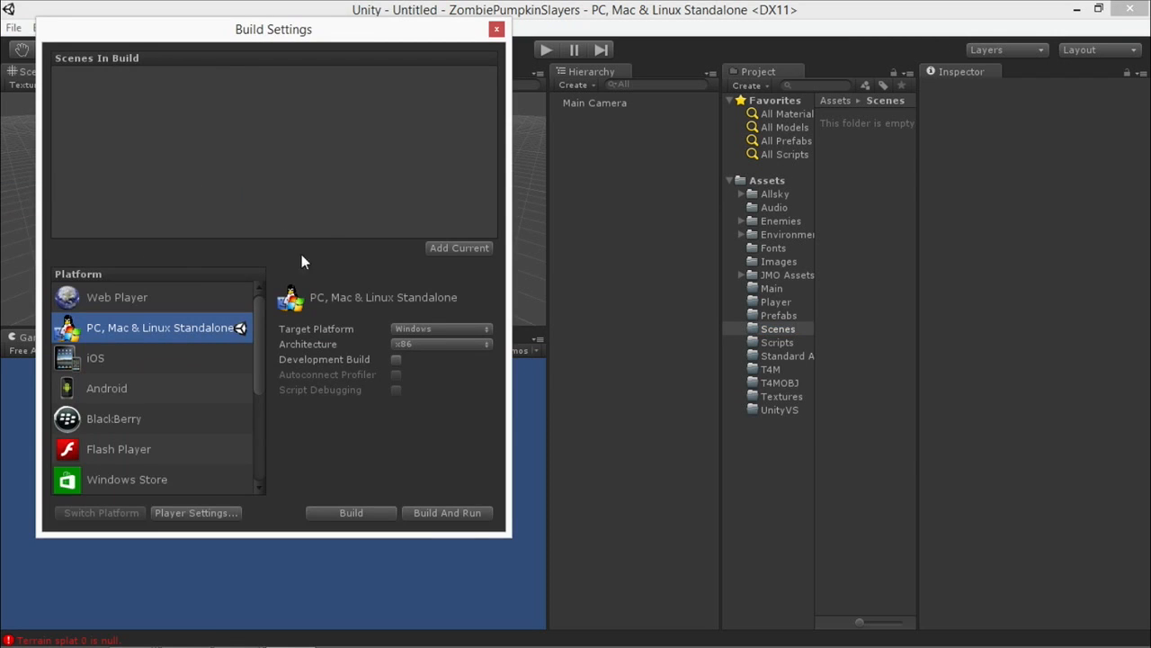
drag(305, 29, 455, 92)
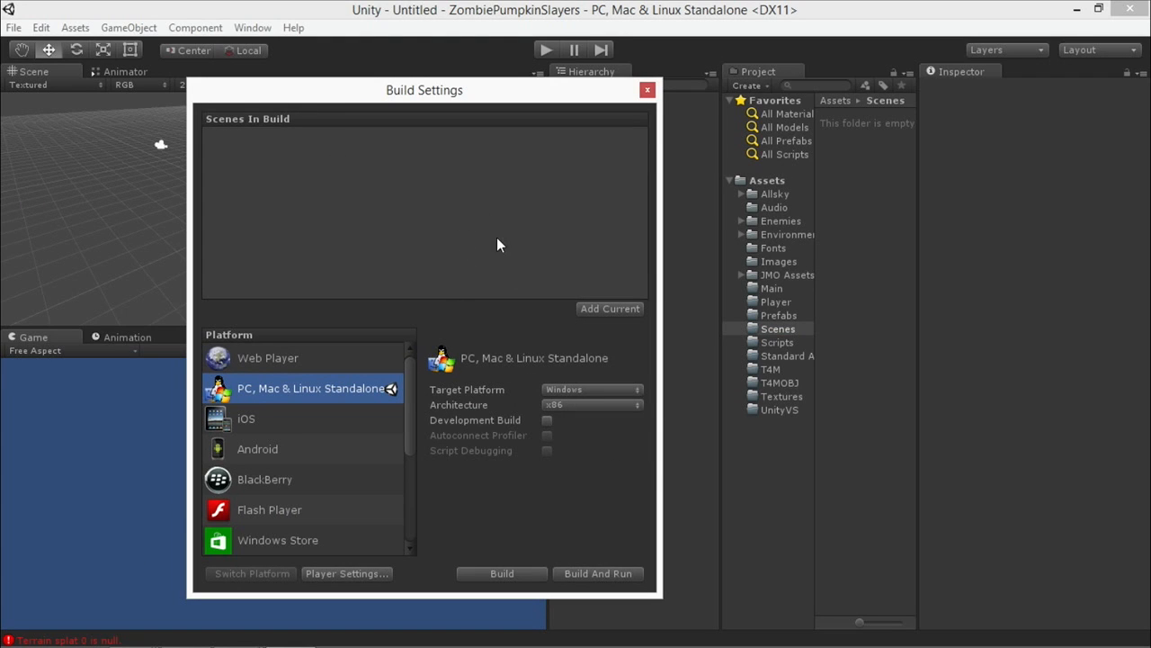
click(648, 93)
Look through the Scenes, JMO Assets, Standard Assets and Scripts folders of the project for scene files.
click(752, 333)
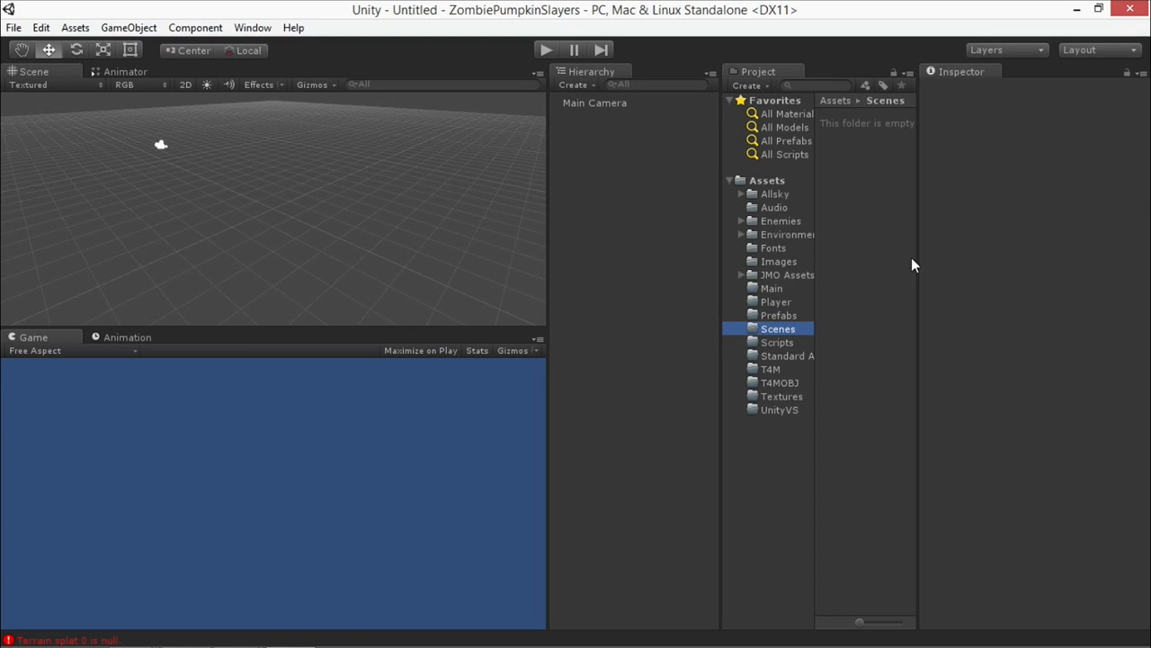
click(791, 276)
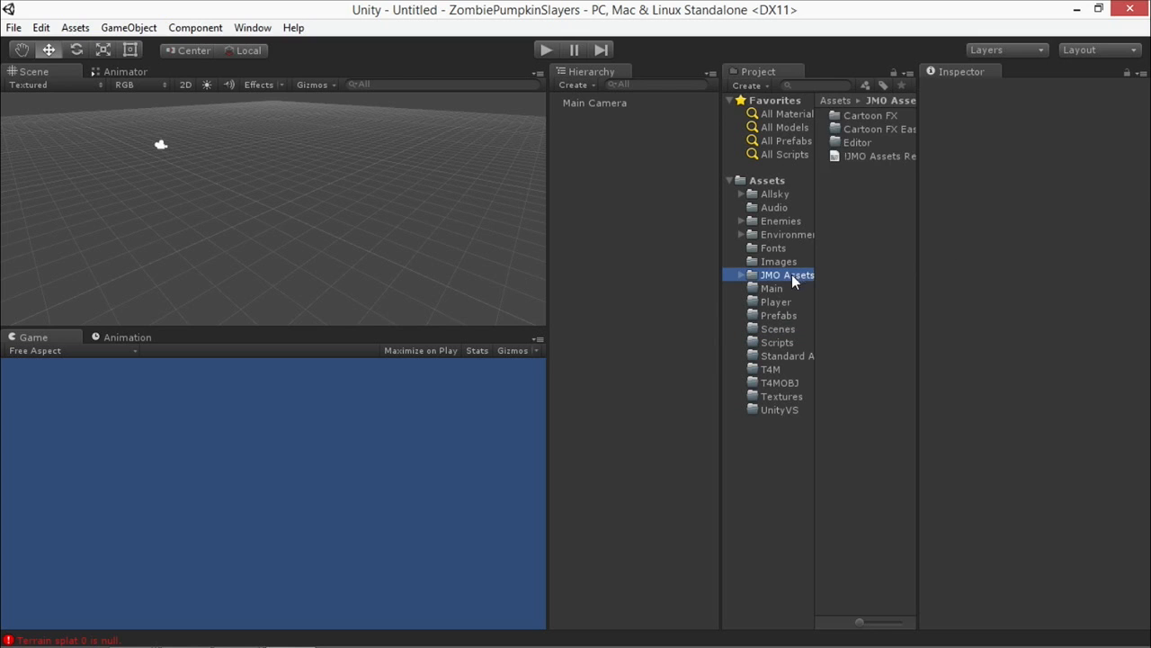
click(771, 359)
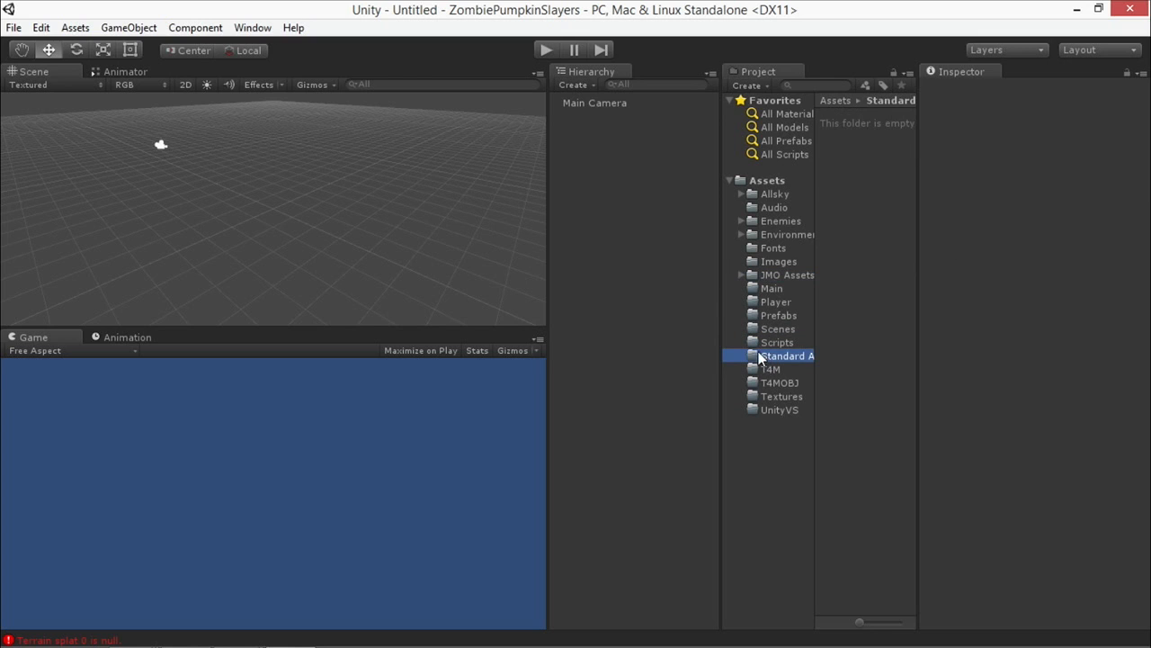
click(752, 347)
click(756, 330)
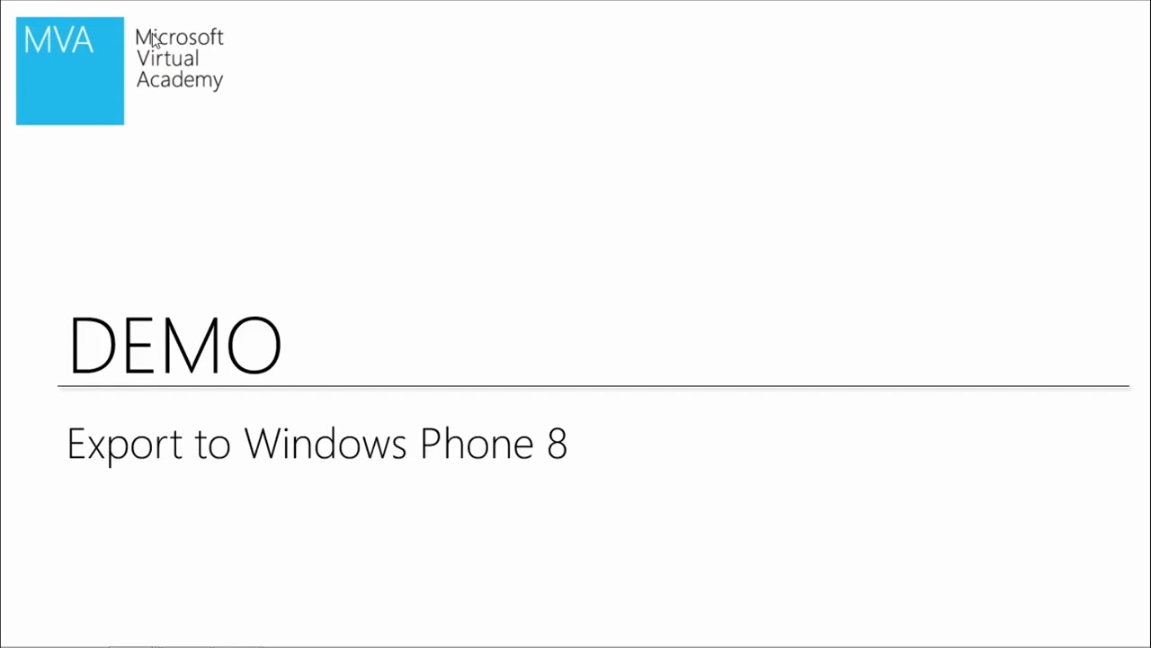
In File Explorer, browse the ZombiePumpkinSlayers folder on the desktop to Assets\Scenes to check for scene files.
double_click(168, 54)
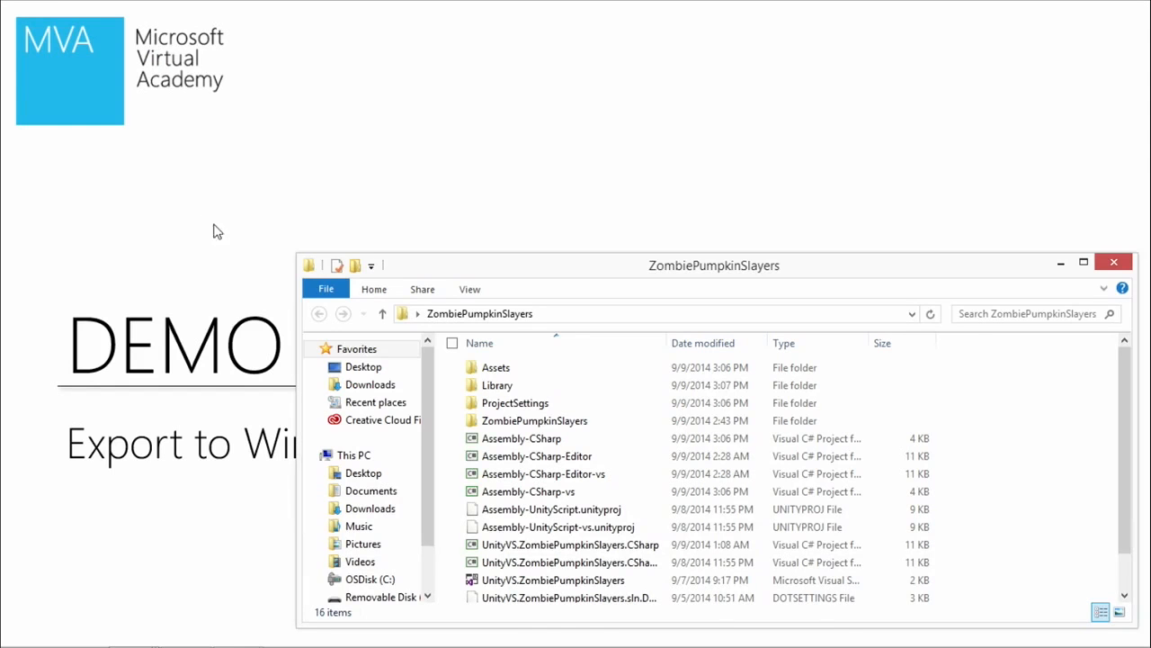
double_click(546, 369)
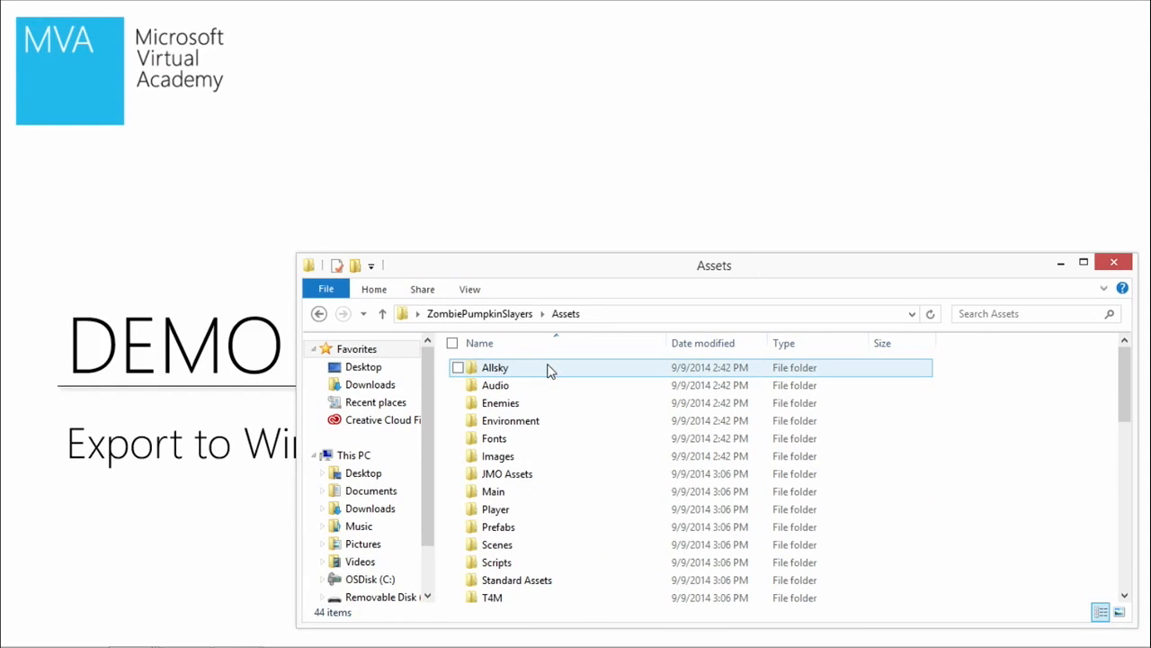
double_click(509, 547)
drag(676, 270, 629, 189)
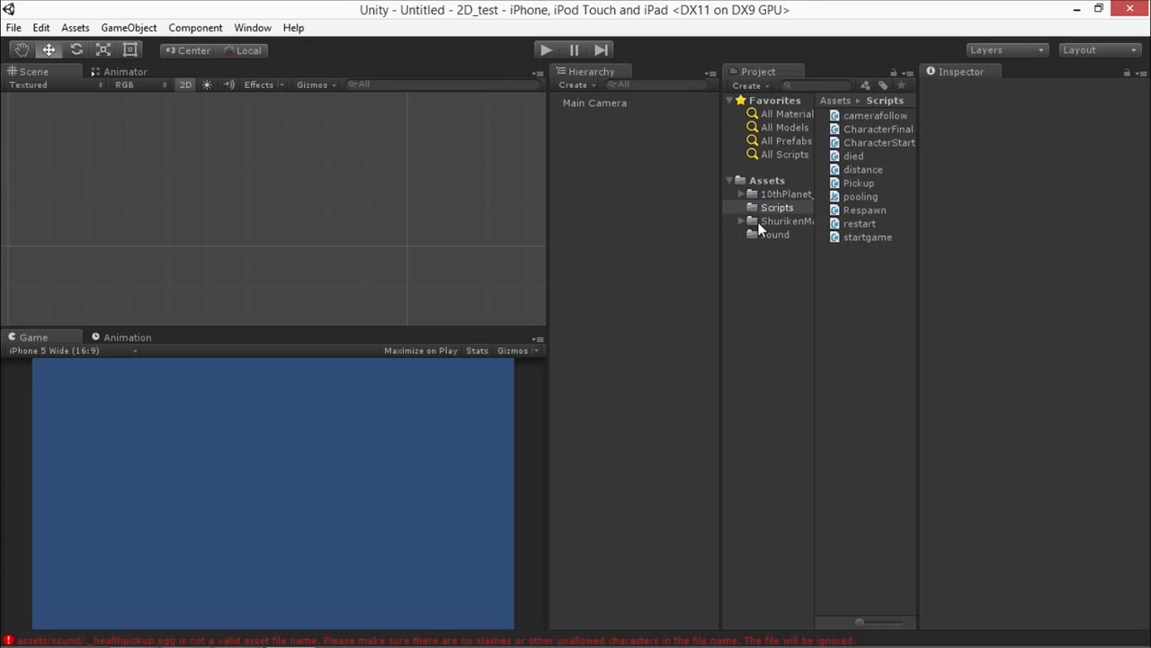
Open the start scene from the 2D_test project's root Assets folder, followed by scene 001.
click(766, 181)
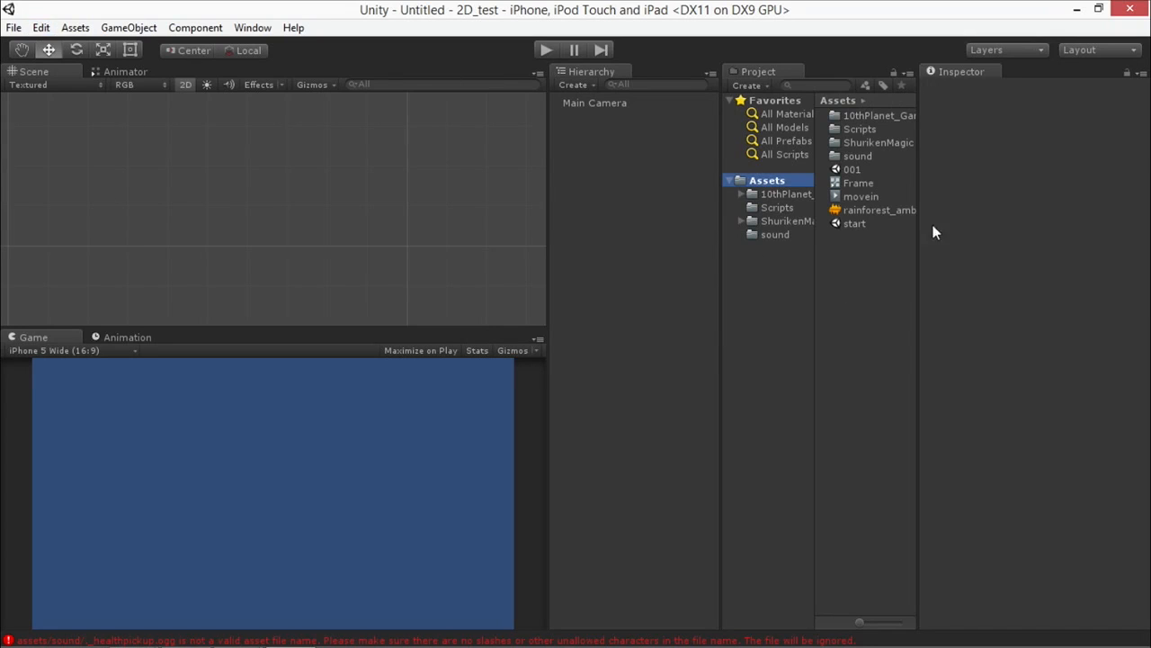
double_click(850, 224)
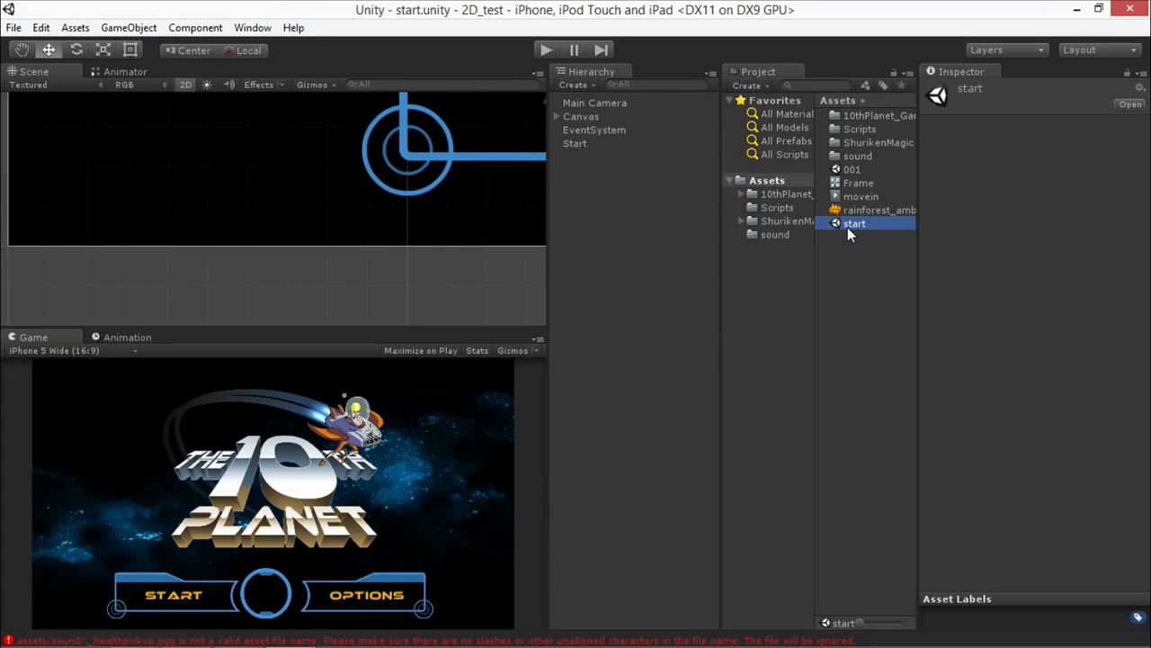
double_click(851, 170)
Switch the project's build platform to Windows Phone 8 and enable Development Build.
click(14, 27)
mouse_move(71, 25)
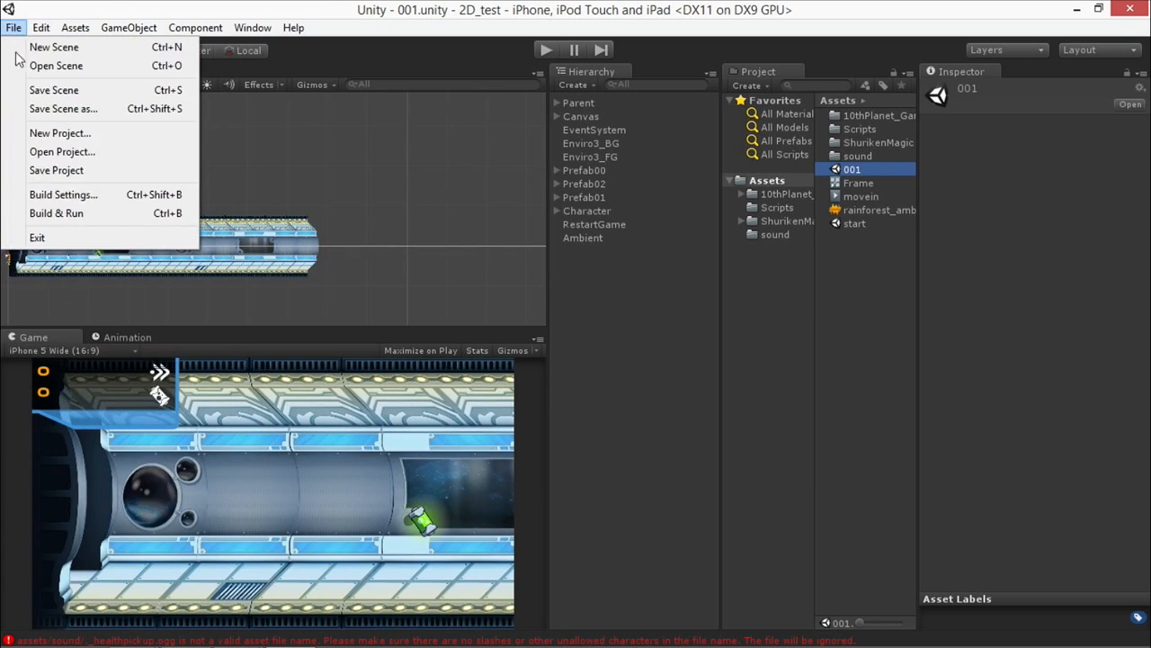
click(46, 194)
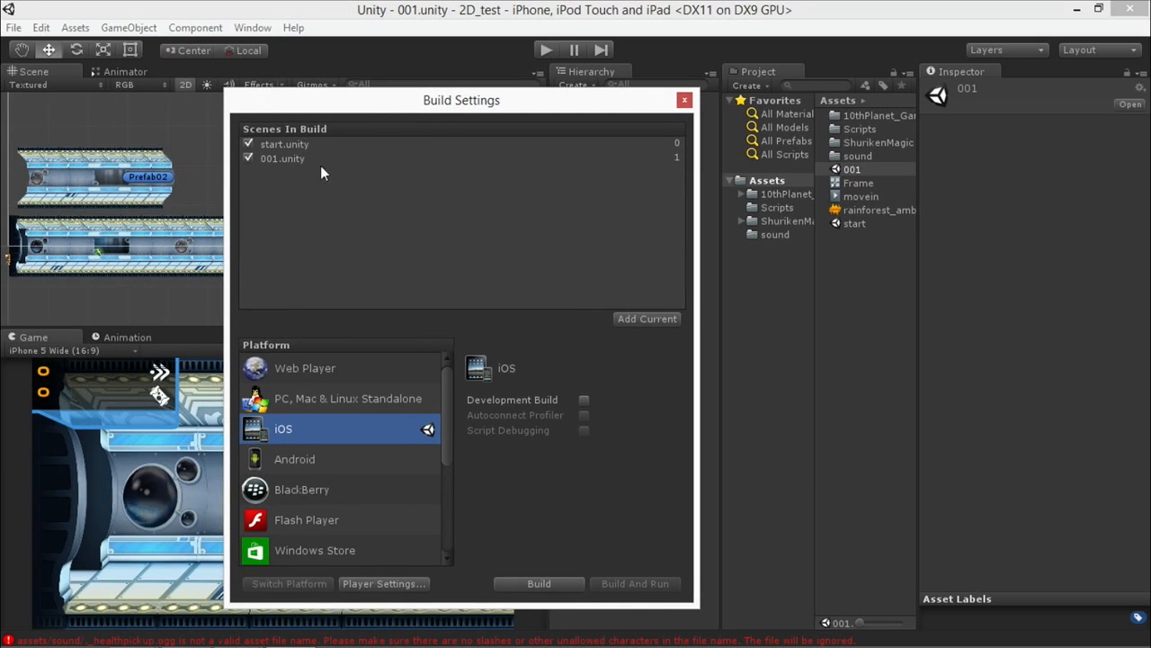
drag(449, 438, 404, 465)
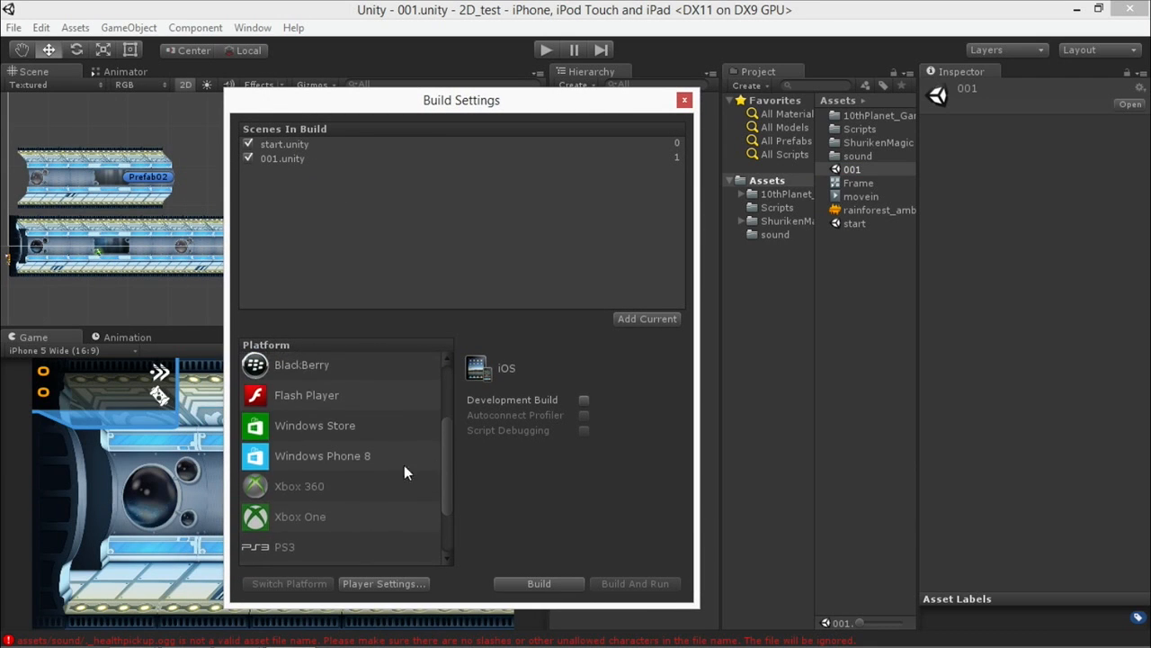
click(281, 455)
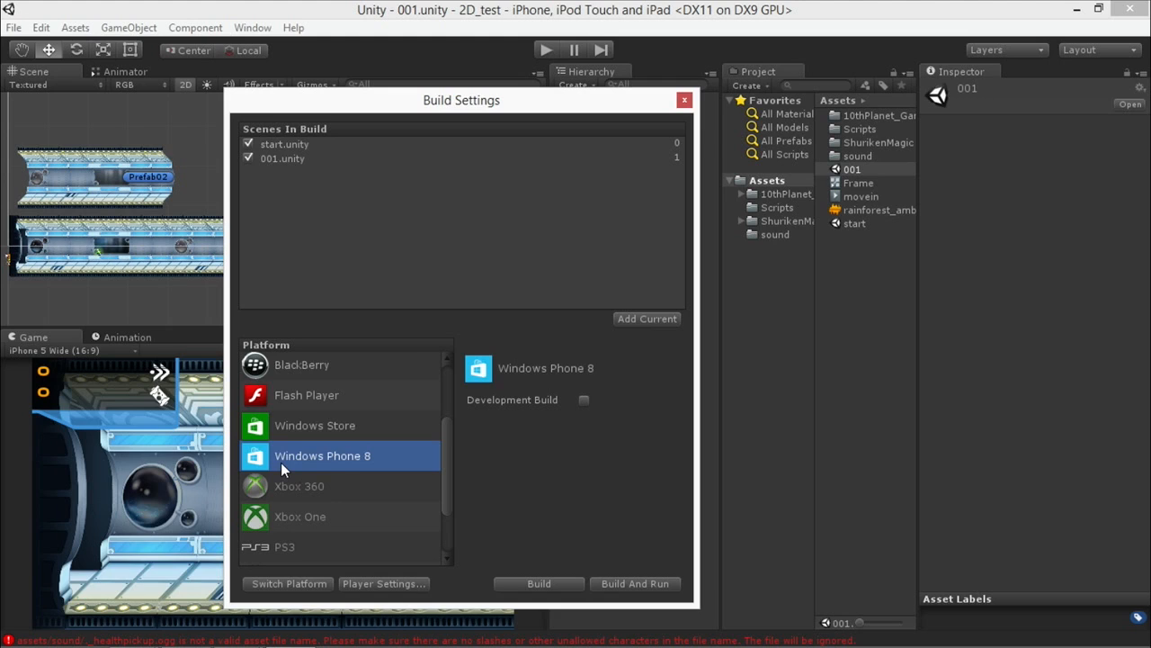
click(299, 582)
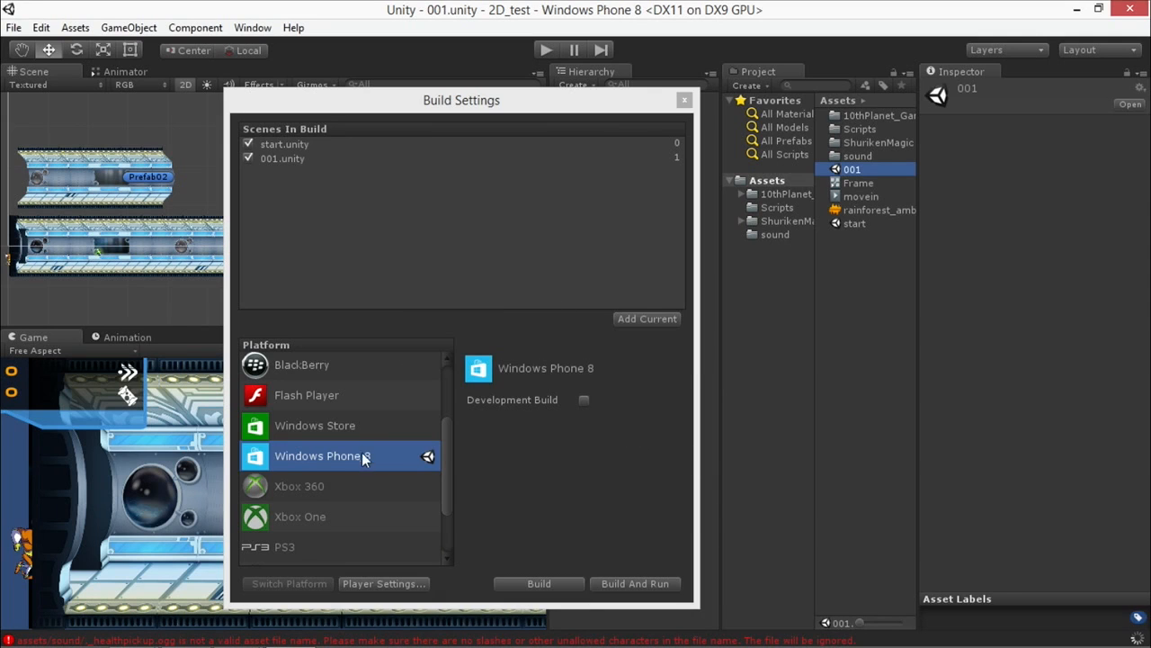
click(585, 399)
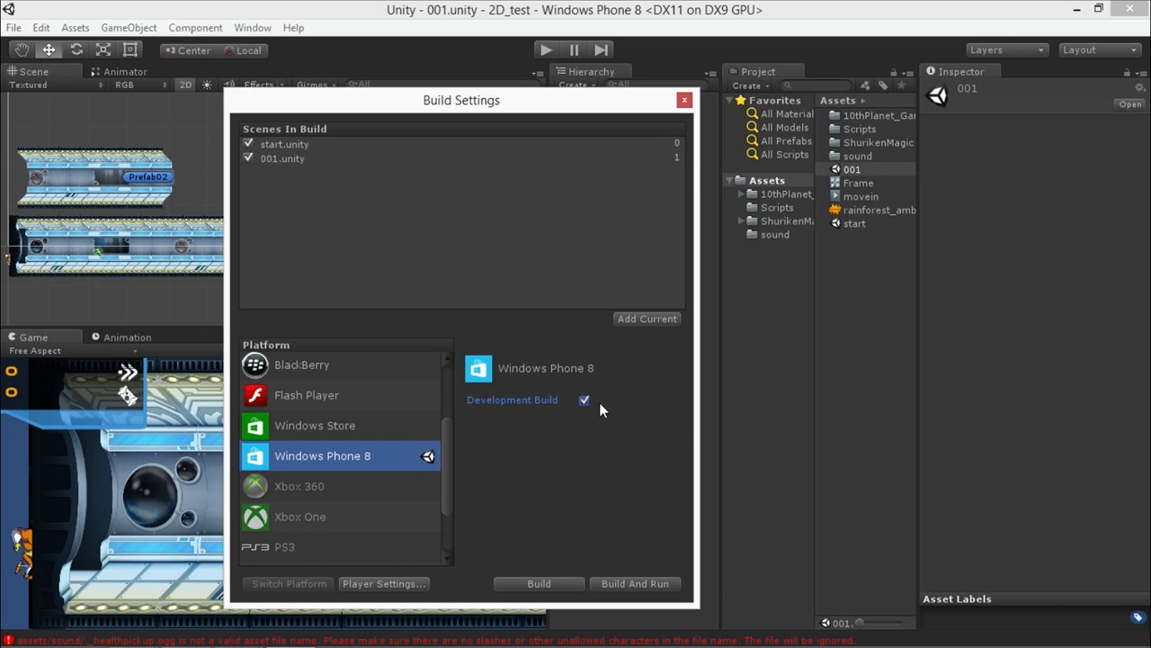
Start the Windows Phone 8 build and create a folder named Builds in the 2D_test folder.
click(539, 583)
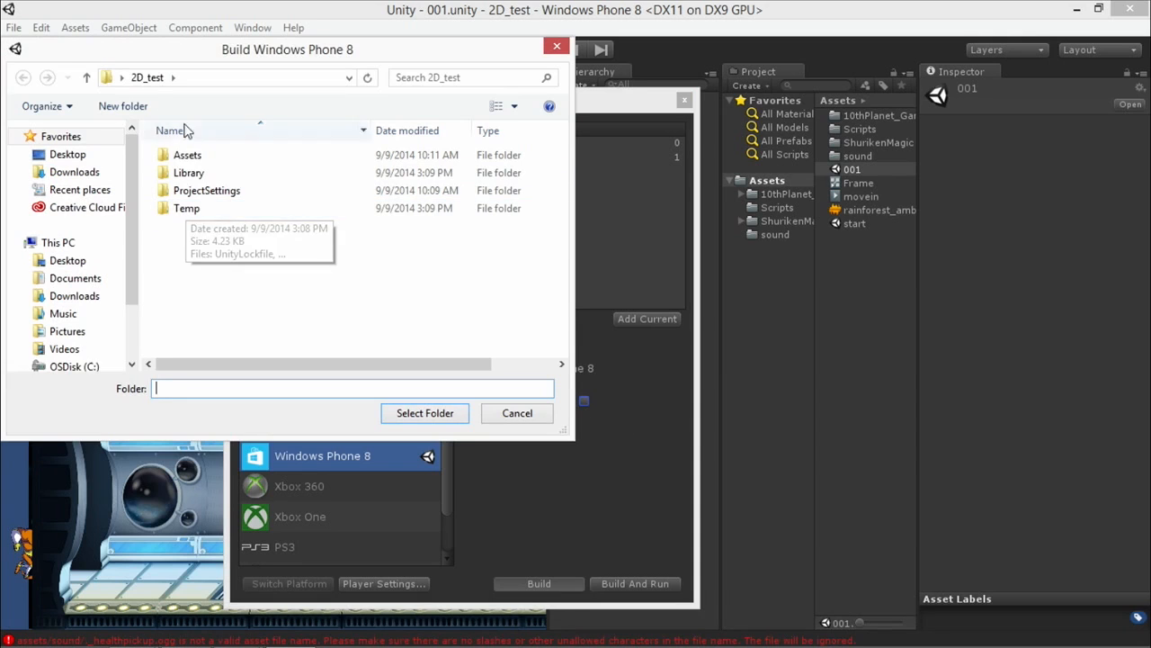
click(126, 106)
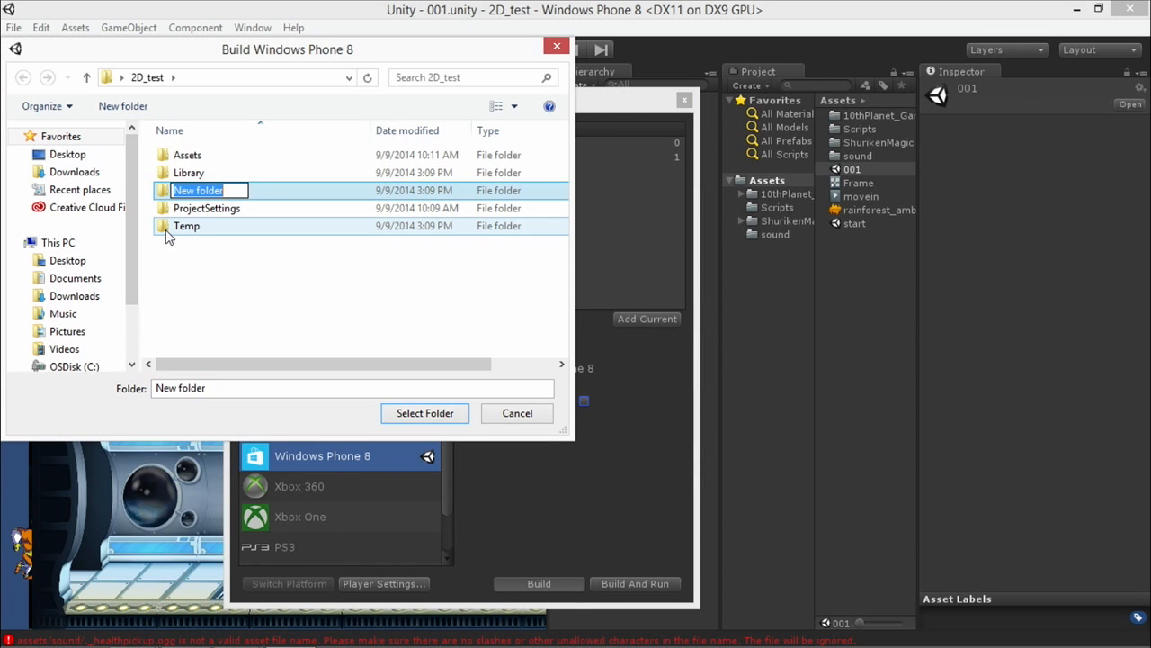
text(Buol)
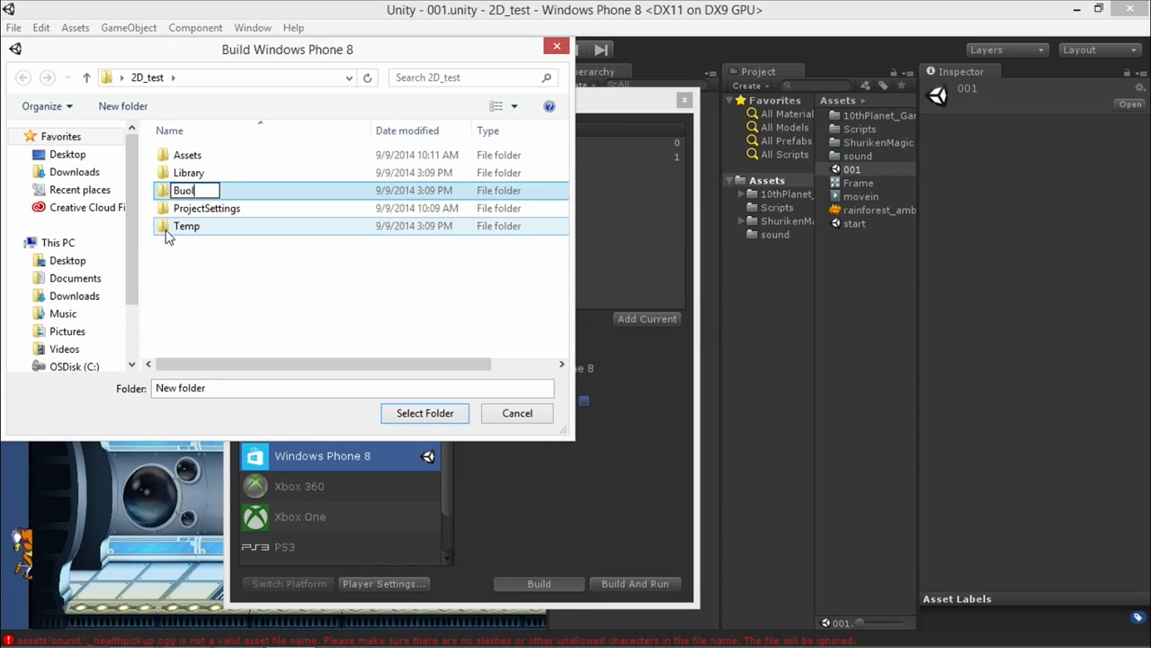
key(BackSpace)
key(BackSpace)
text(ilds)
key(Return)
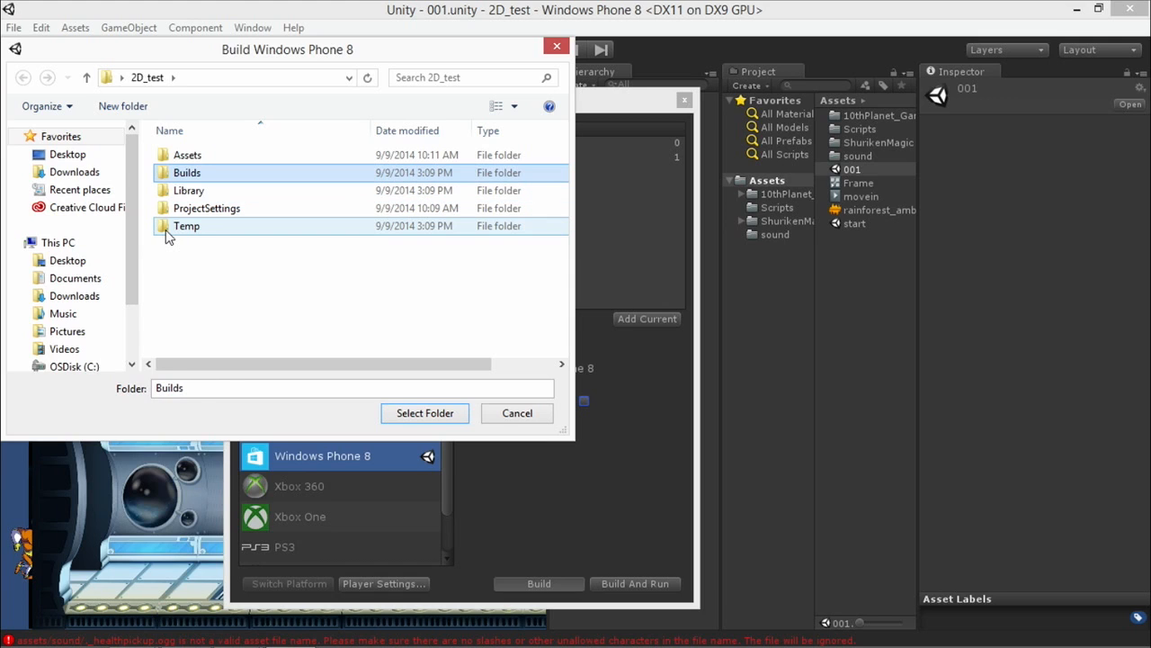
Create a WP8 folder inside Builds and build the Windows Phone 8 project into it.
double_click(185, 173)
click(123, 106)
text(WP8)
key(Return)
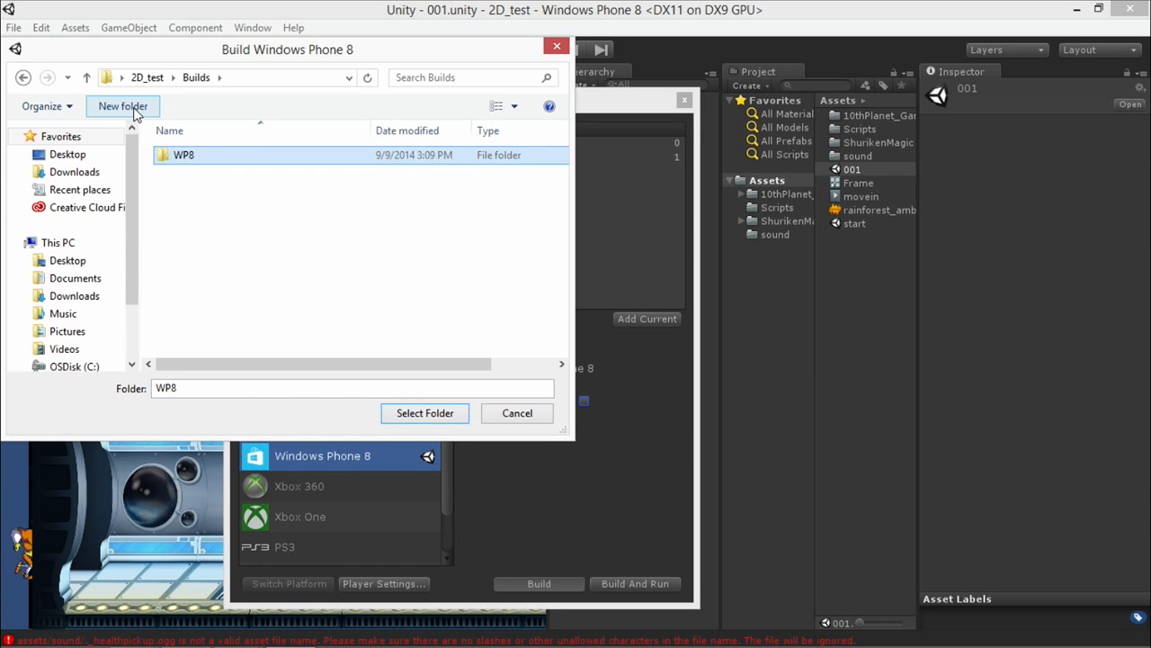
click(425, 414)
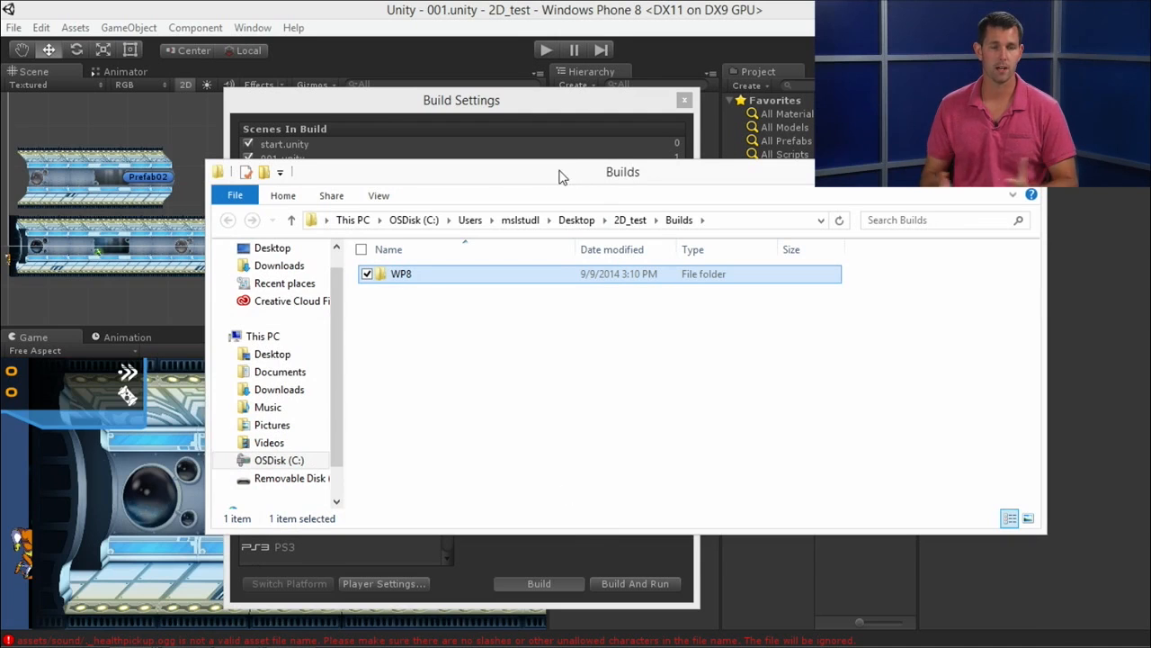
Open the WP8 build folder in File Explorer and load the _2Dtest solution in Visual Studio.
double_click(384, 279)
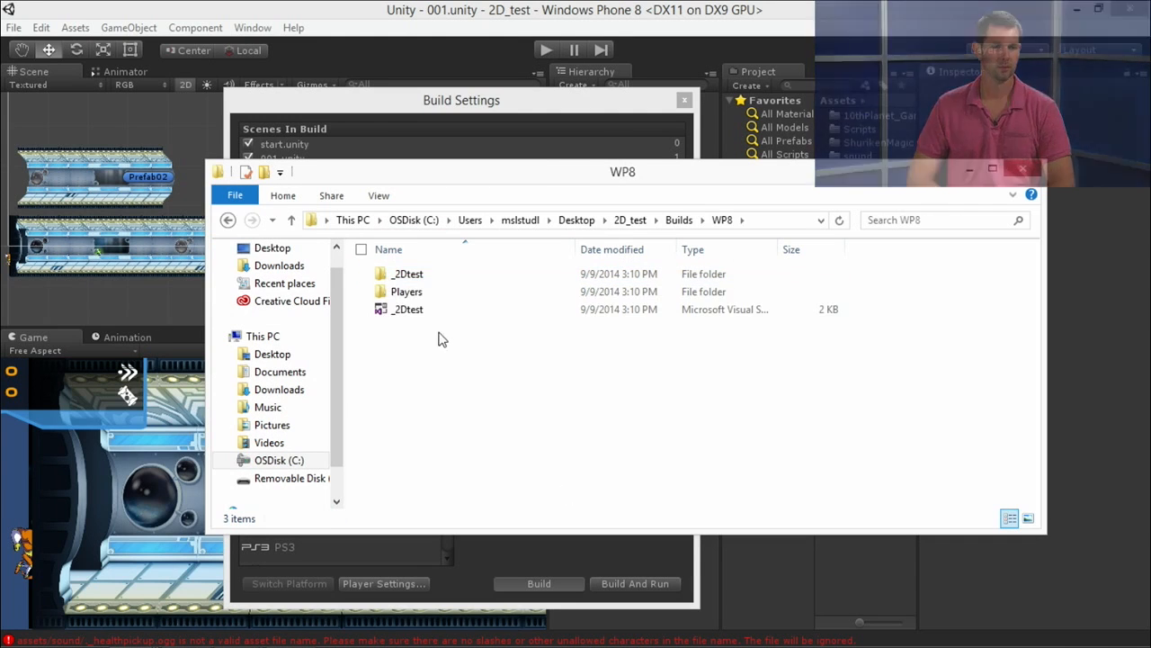
double_click(633, 176)
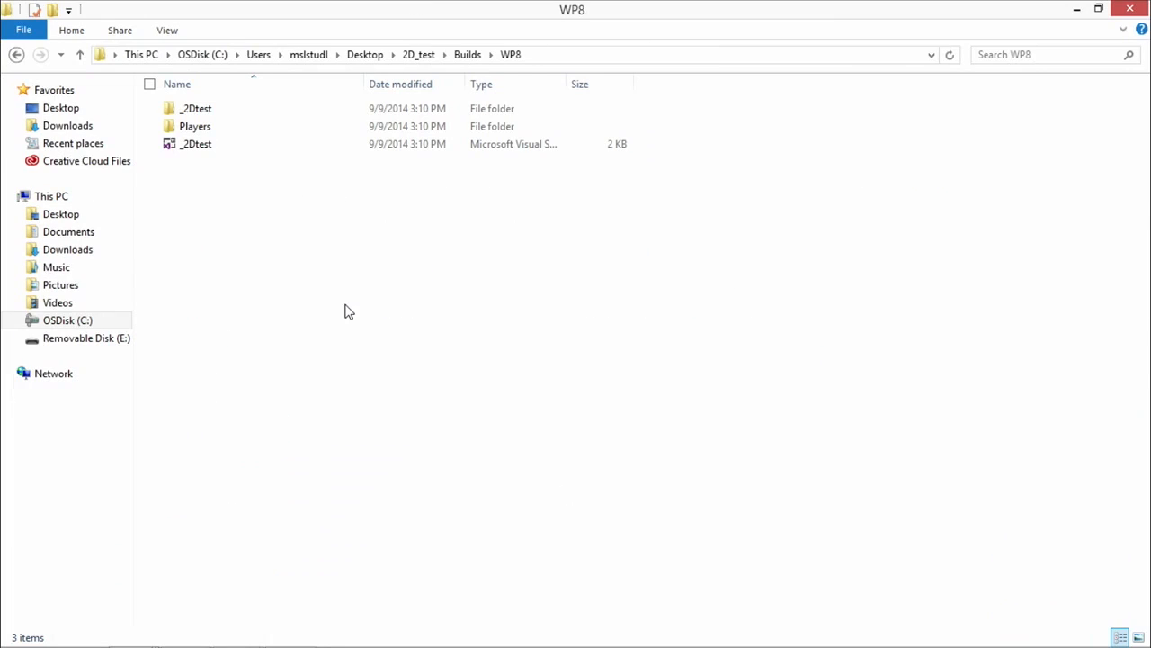
double_click(205, 151)
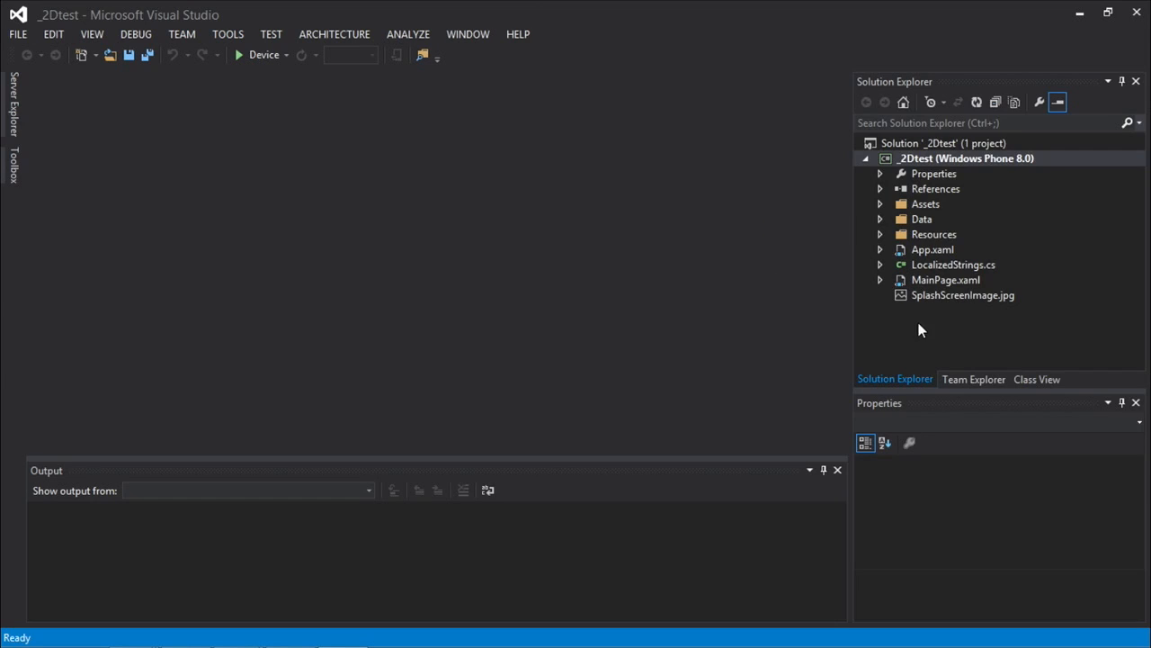
Examine the _2Dtest project's References and open WMAppManifest.xml from its Properties.
click(880, 188)
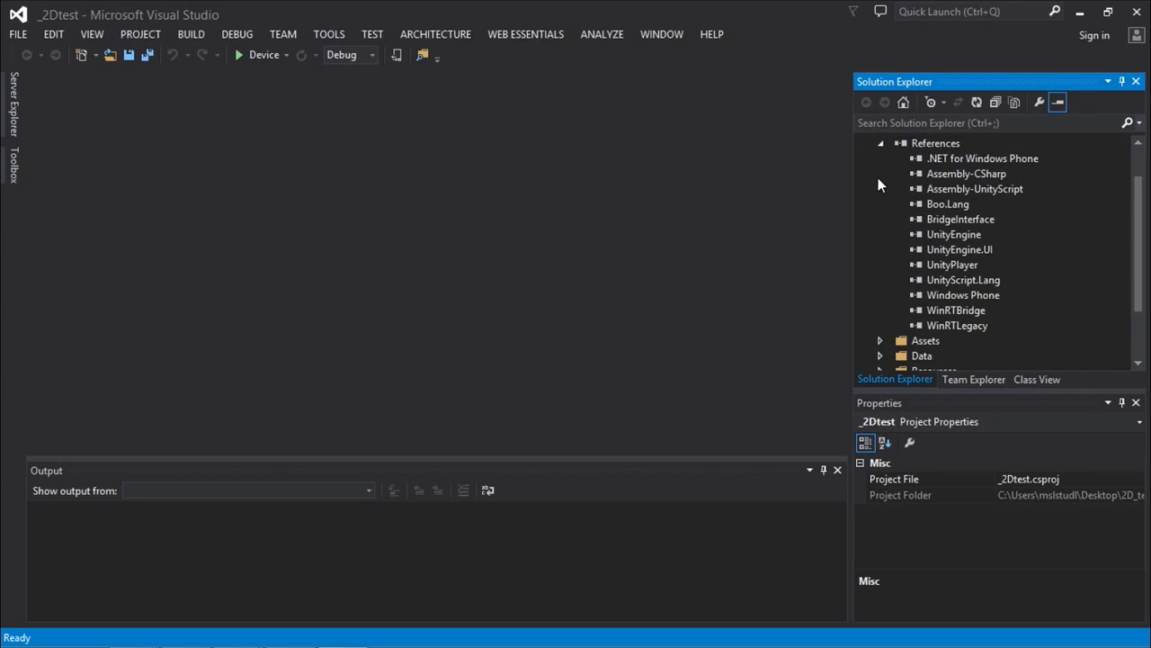
click(883, 144)
click(880, 174)
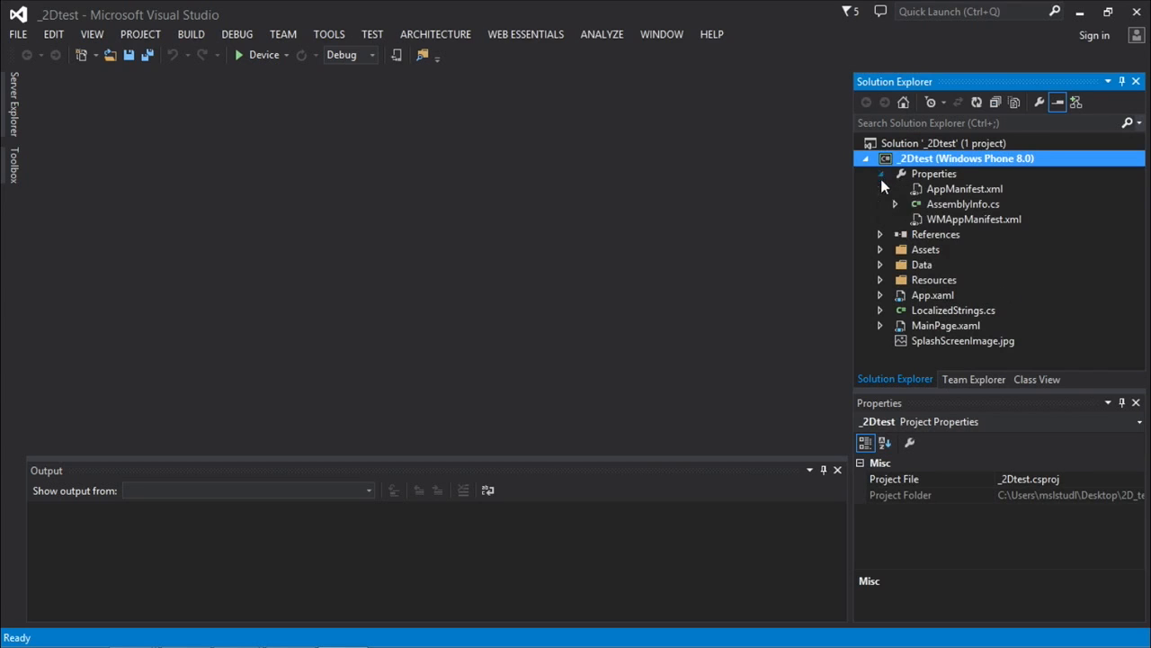
double_click(946, 221)
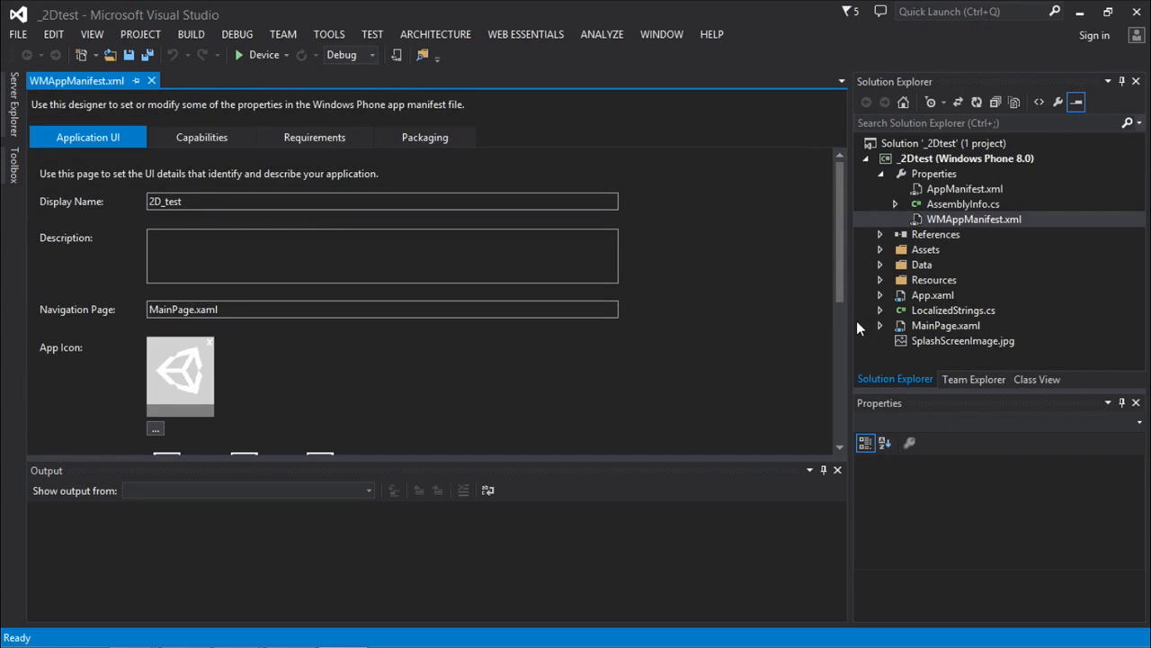
Open MainPage.xaml, widen its code view and select the DrawingSurfaceBackgroundGrid element to examine it.
double_click(930, 322)
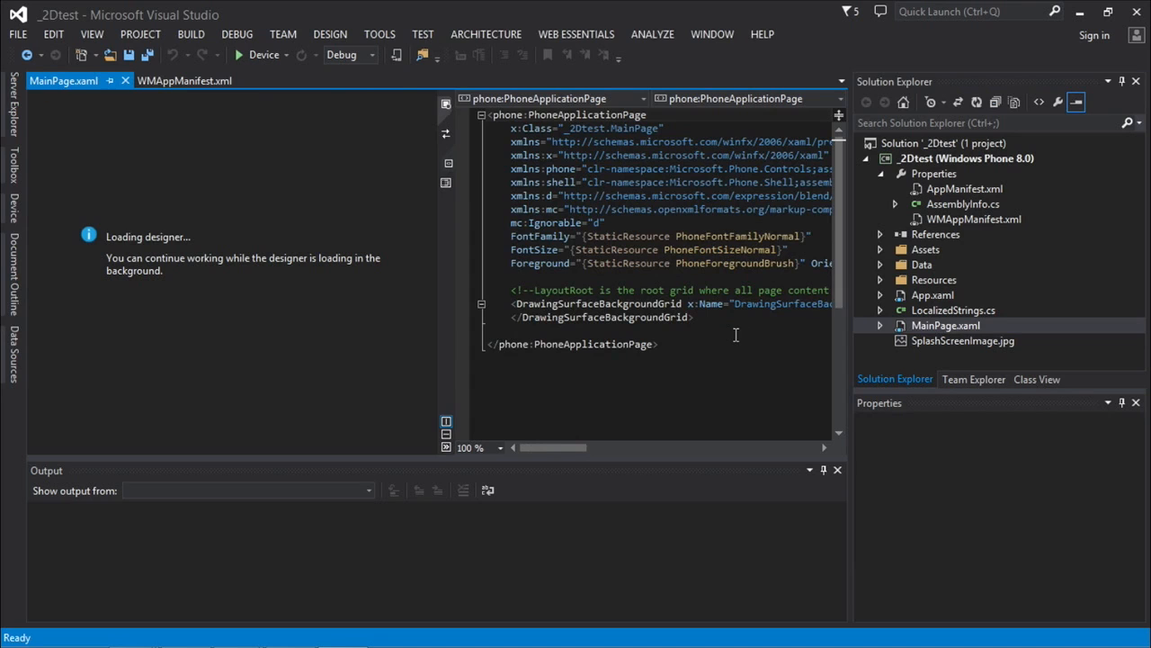
drag(450, 382, 388, 381)
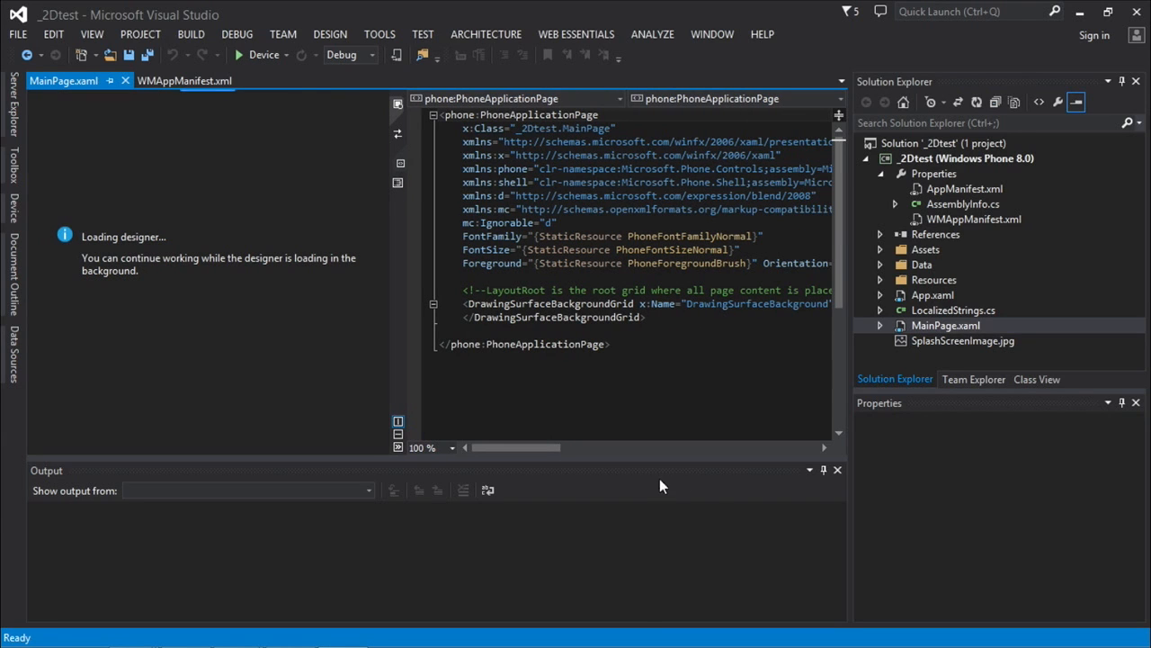
click(955, 328)
click(834, 240)
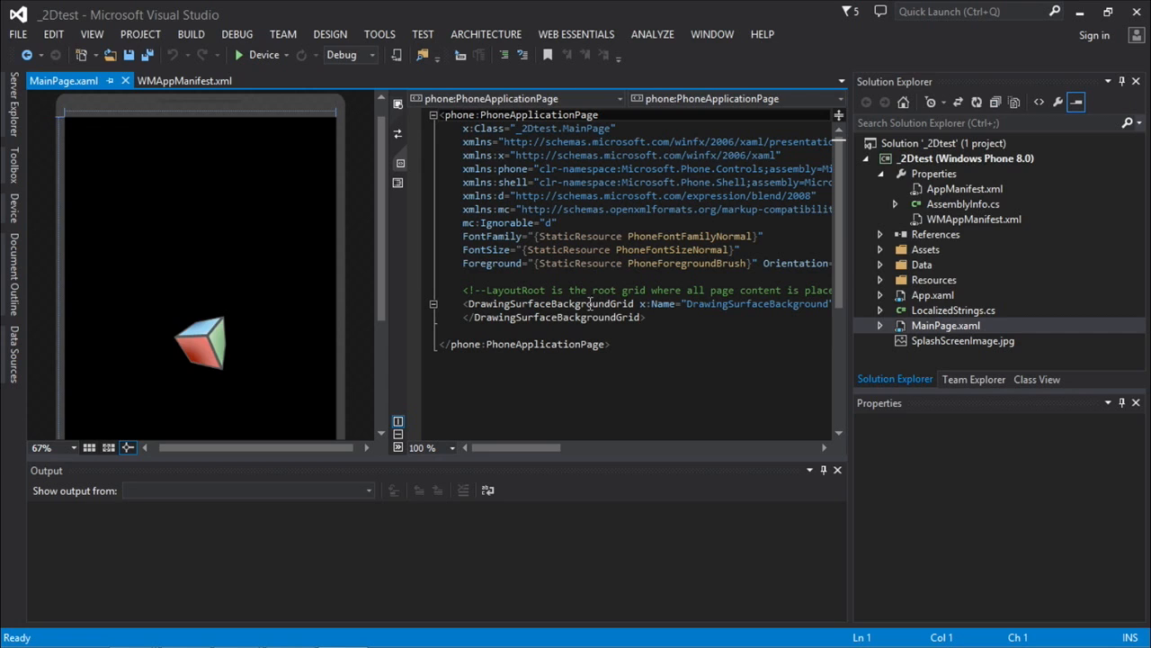
click(584, 303)
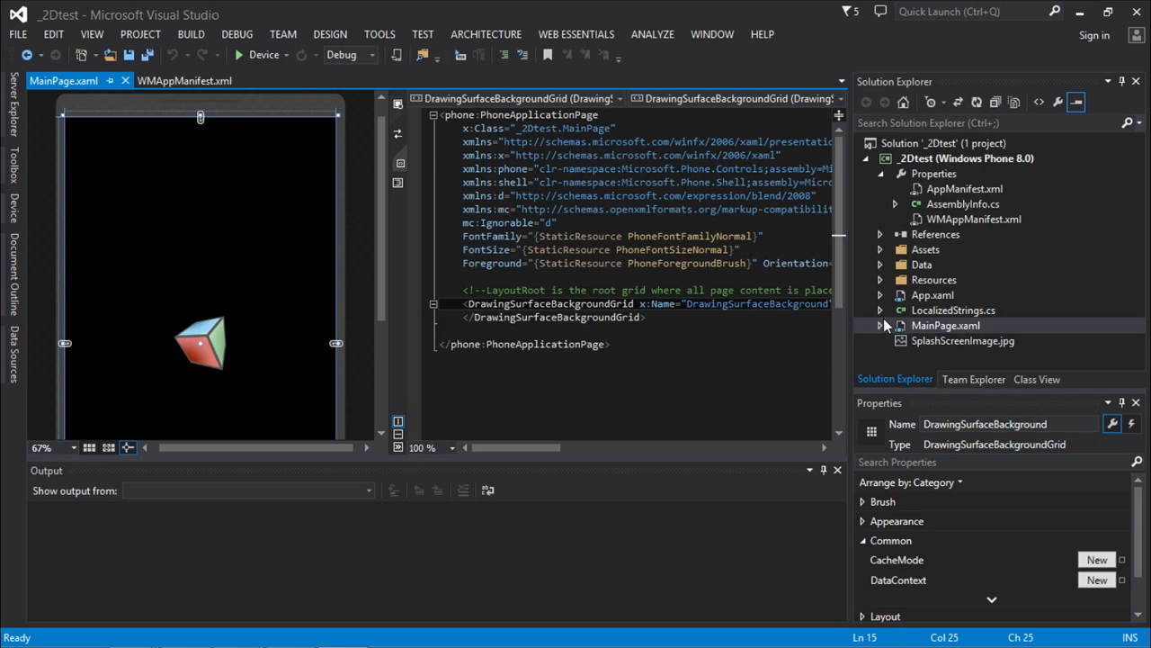
Examine the Application UI and Packaging settings in WMAppManifest.xml, including the app icon and supported resolutions.
click(183, 82)
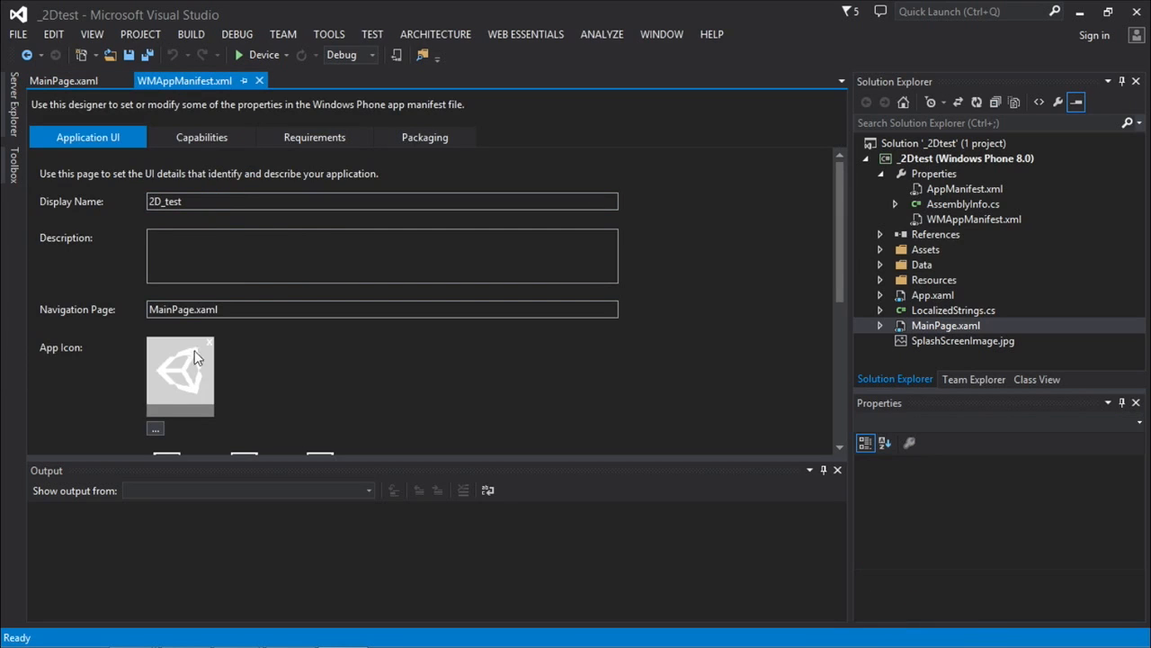
scroll(831, 236, down, 4)
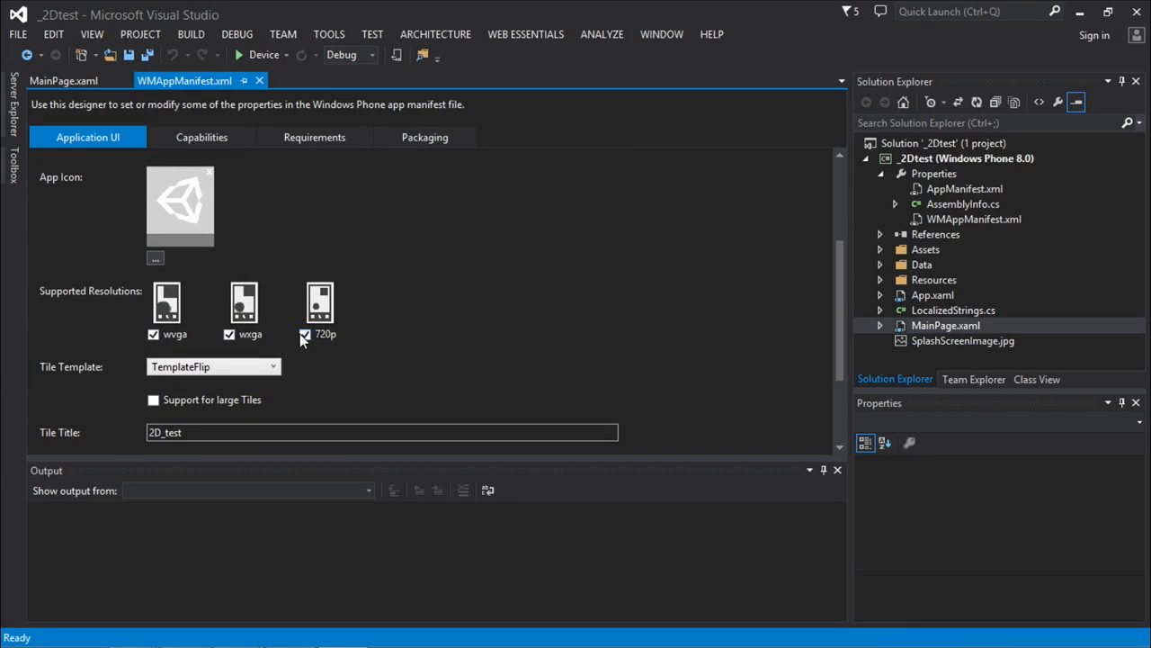
drag(842, 326, 843, 243)
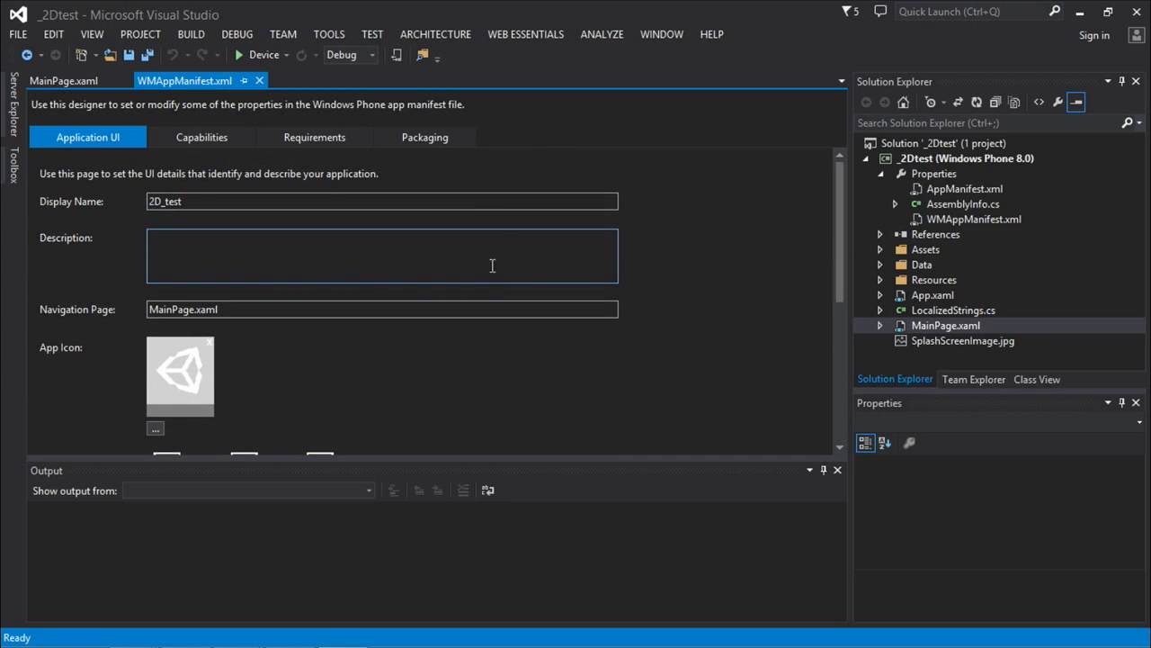
click(422, 137)
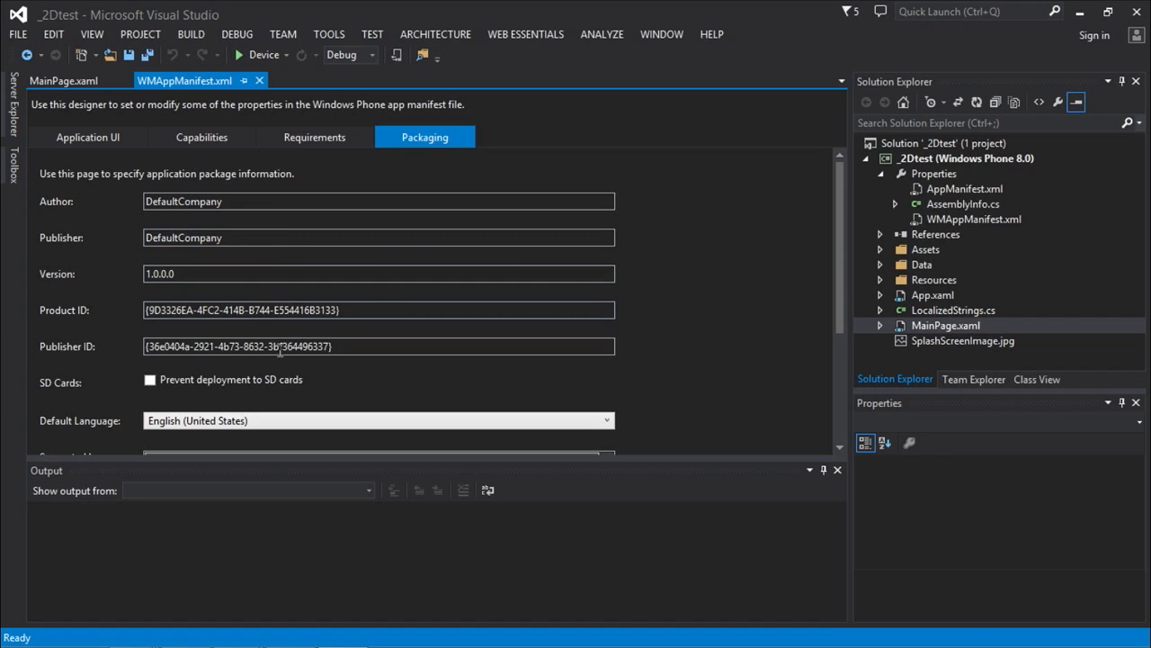
click(93, 135)
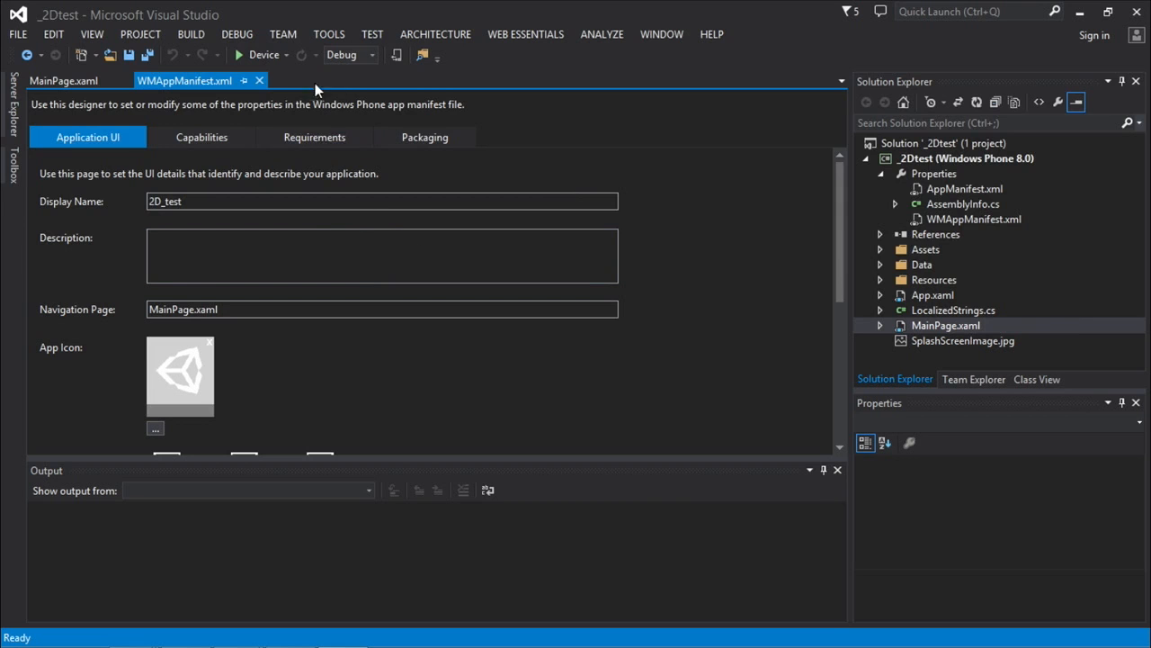
Minimize Visual Studio, switch back to Unity and select Windows Store as the platform in Build Settings.
click(1082, 13)
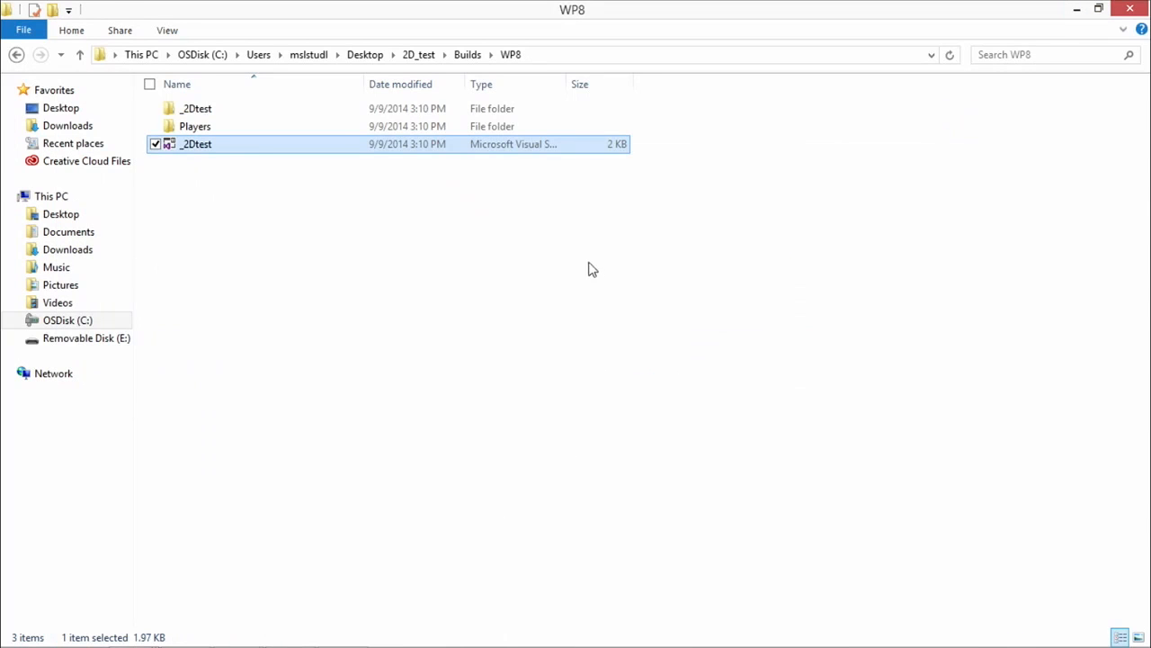
click(483, 344)
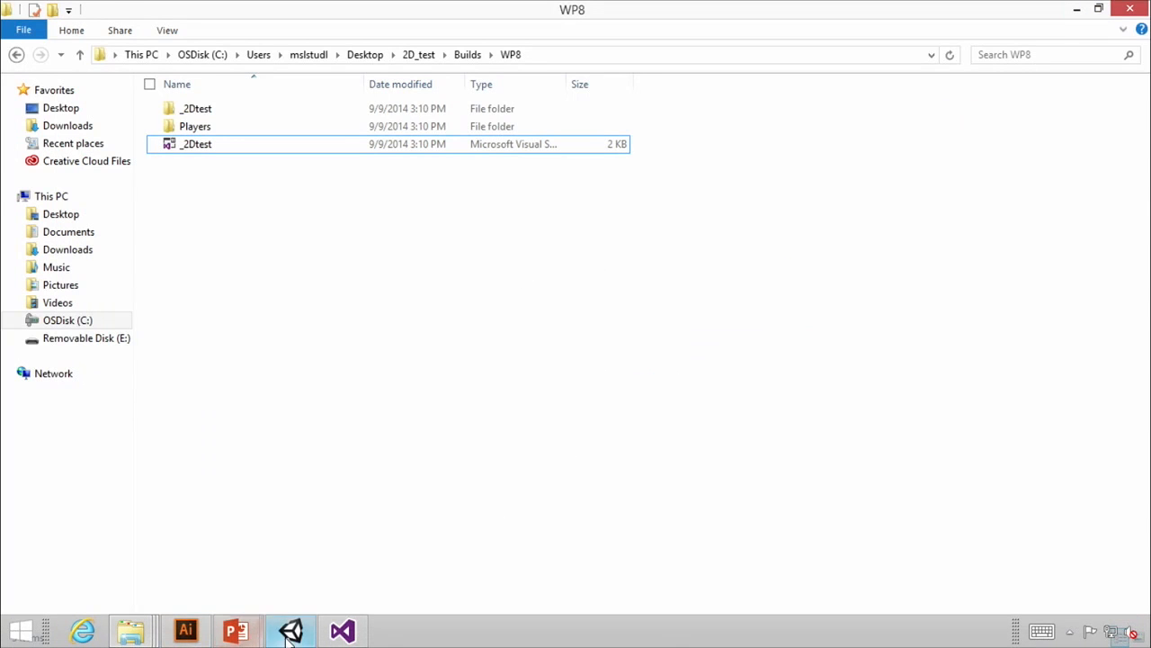
click(291, 630)
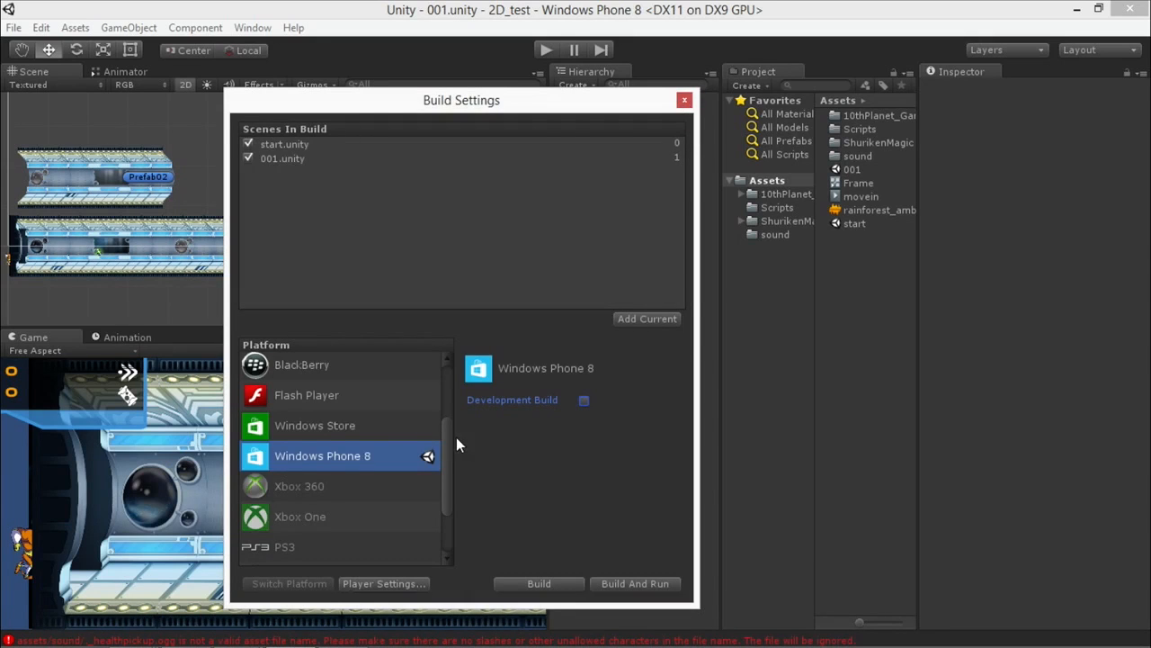
click(312, 427)
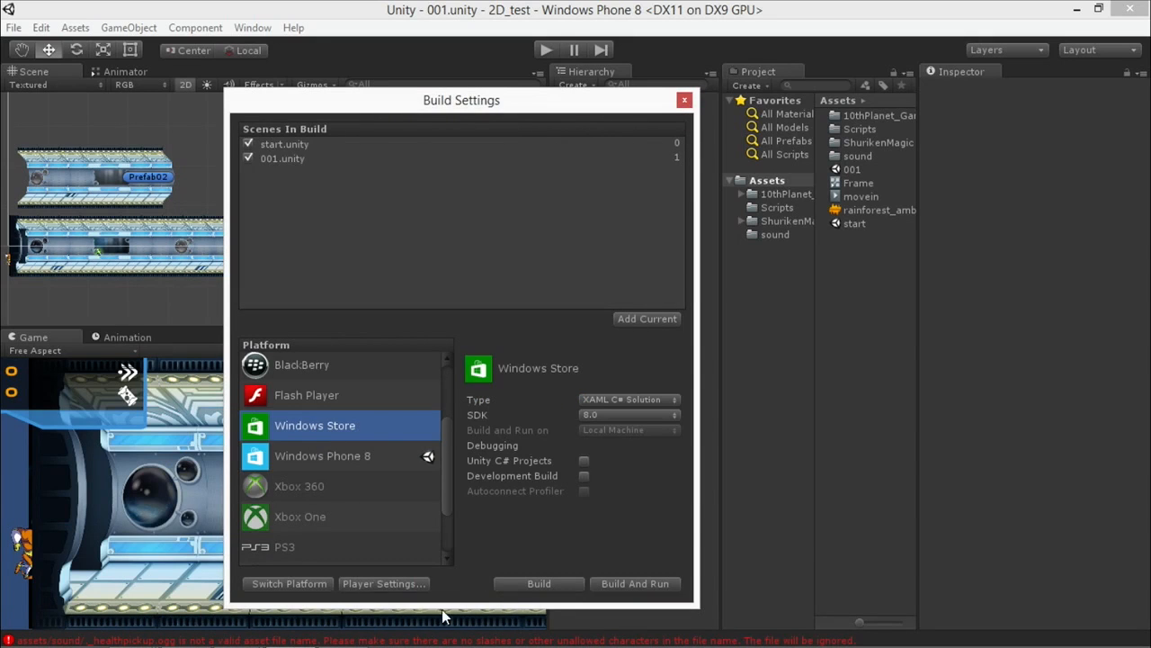
Advance the PowerPoint presentation to the next demo slide, and return to Unity's Build Settings.
click(7, 9)
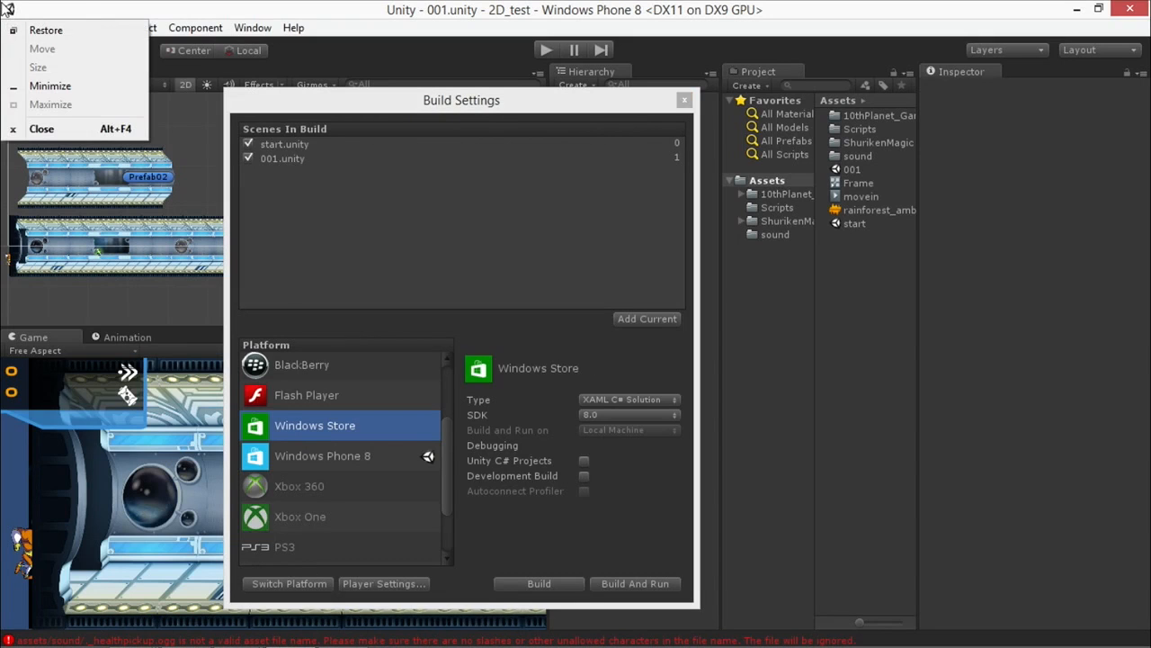
click(449, 110)
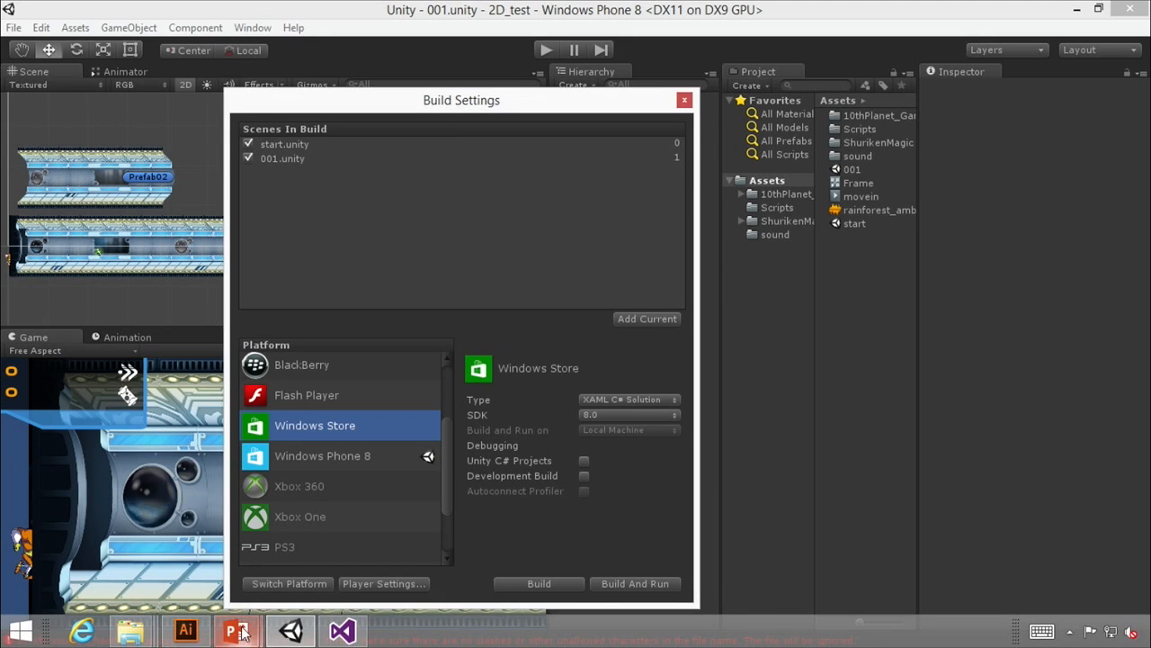
click(235, 632)
click(342, 474)
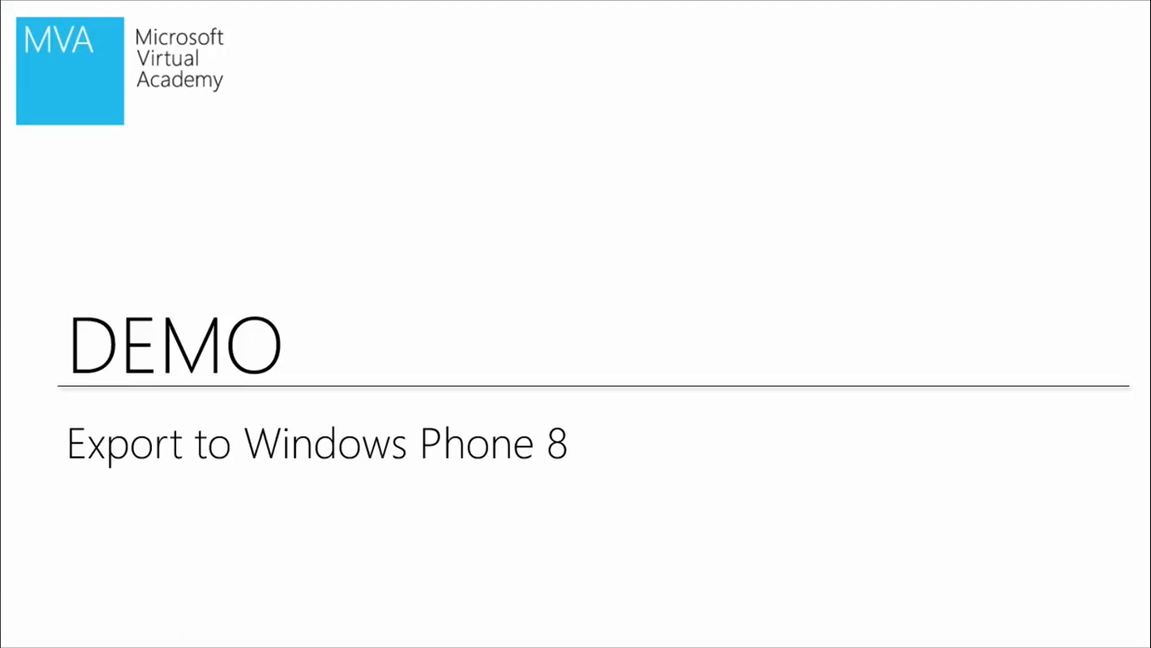
key(Right)
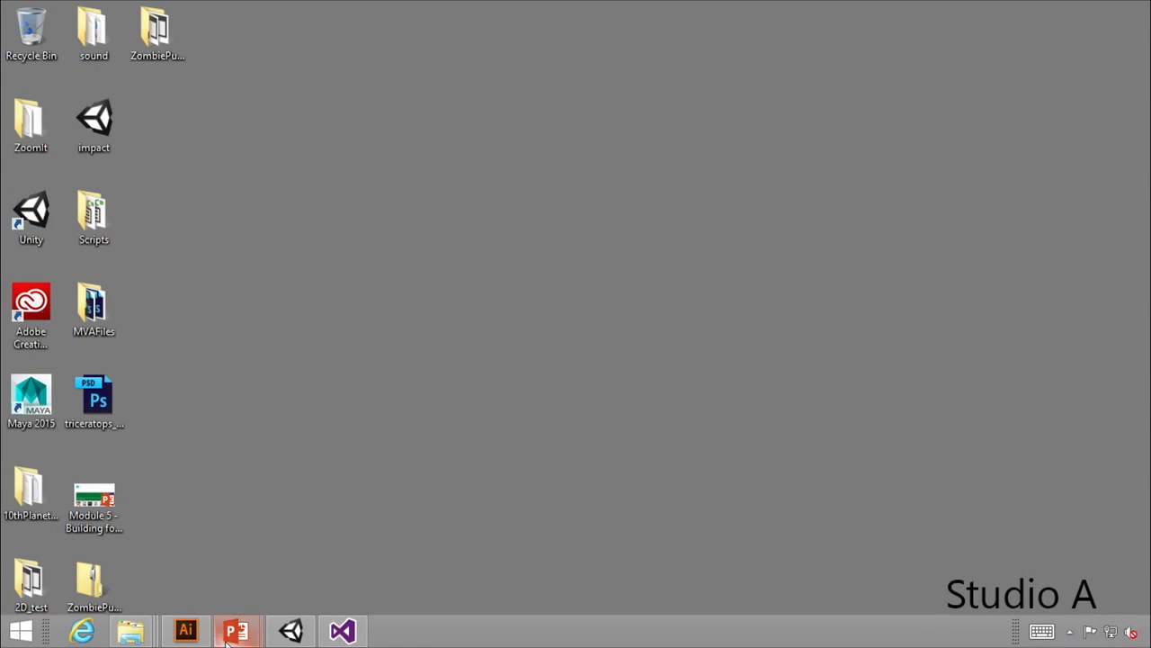
click(290, 630)
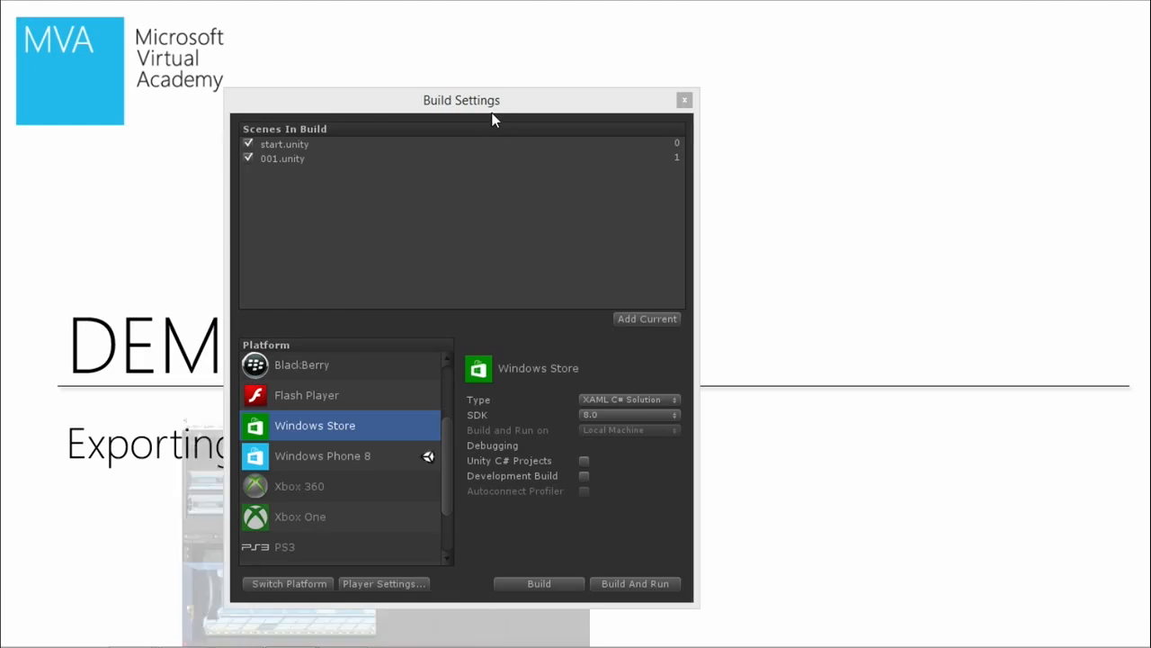
drag(493, 120, 482, 80)
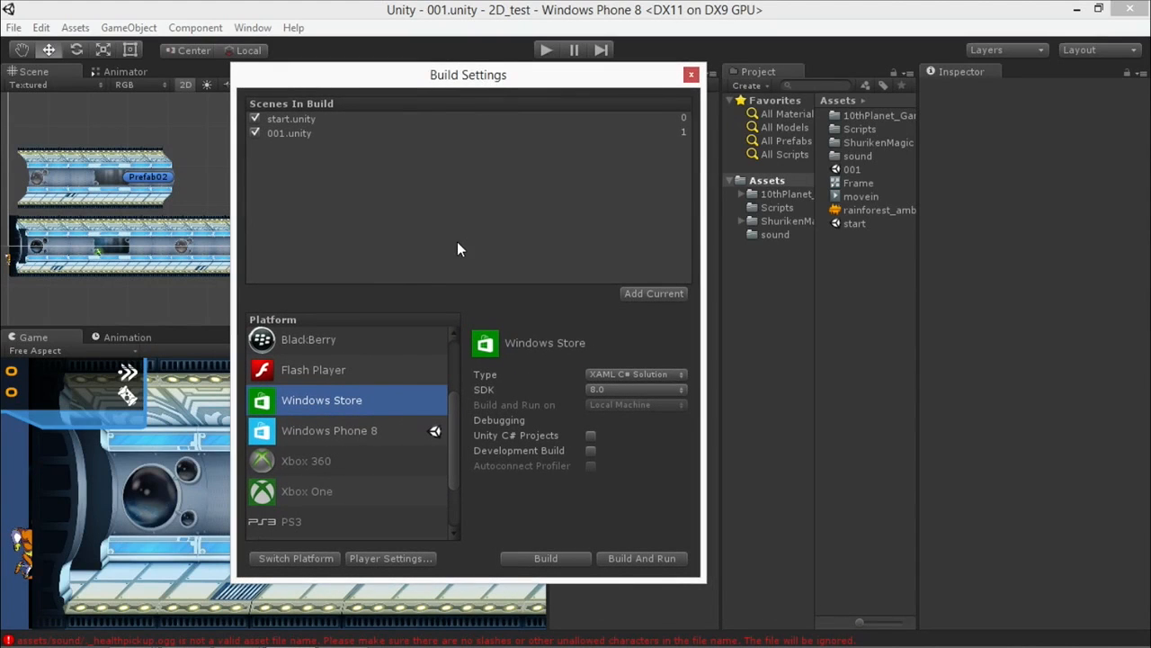
Switch the Windows Store build type to XAML C++ Solution, and set it back to XAML C# Solution.
click(629, 374)
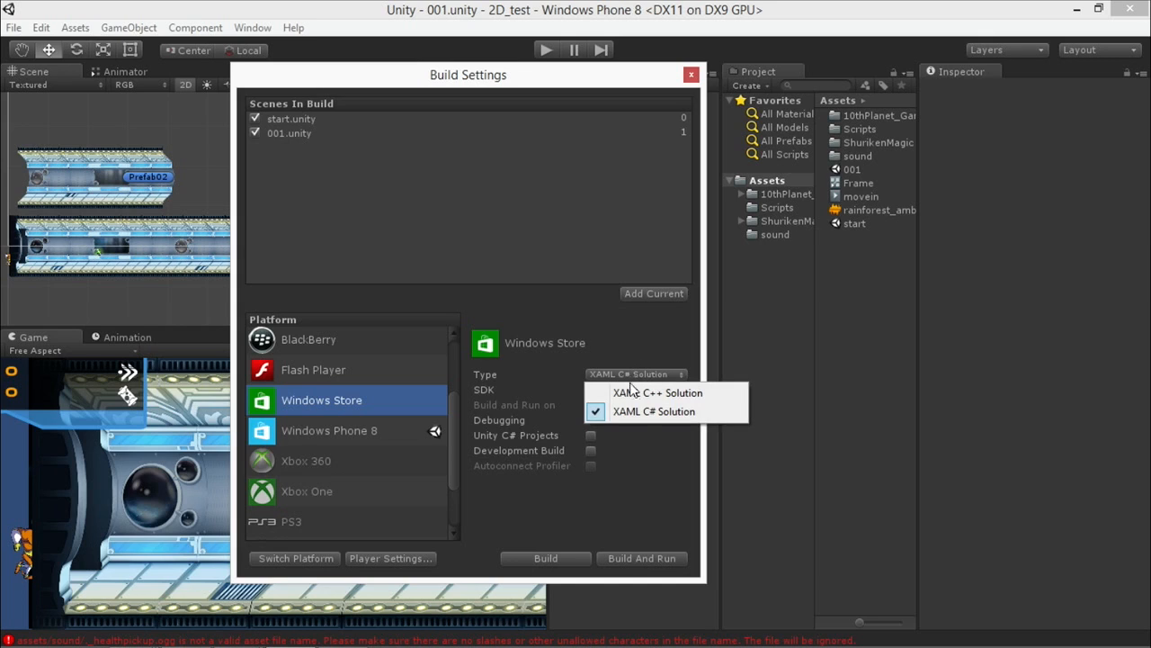
click(654, 393)
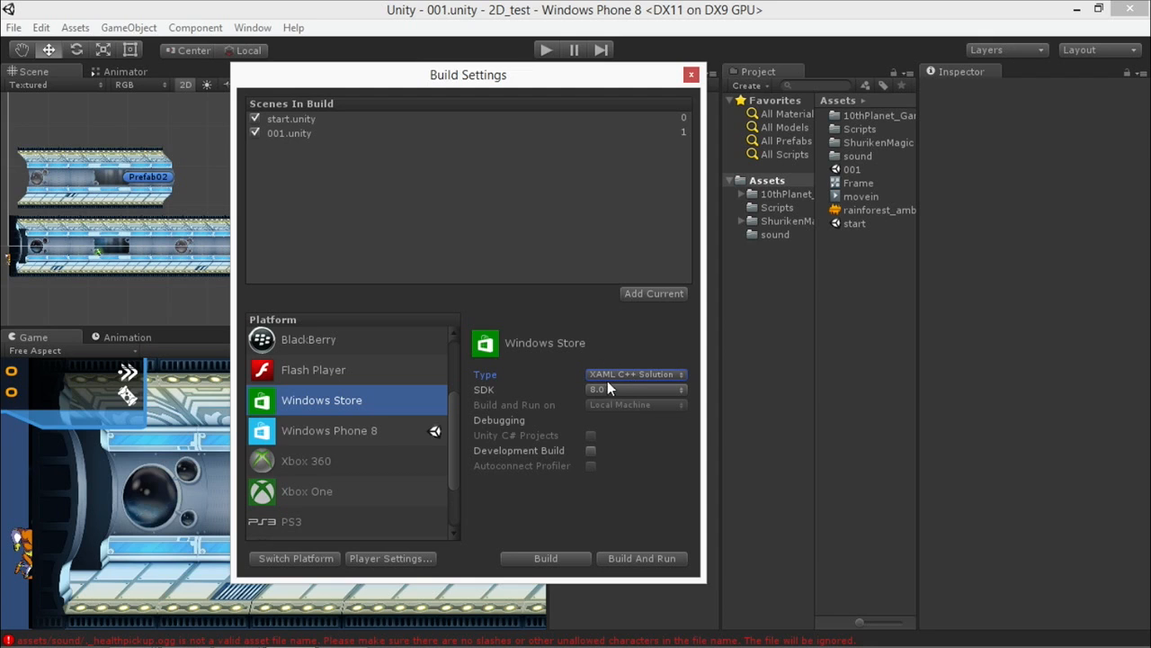
click(604, 376)
click(621, 407)
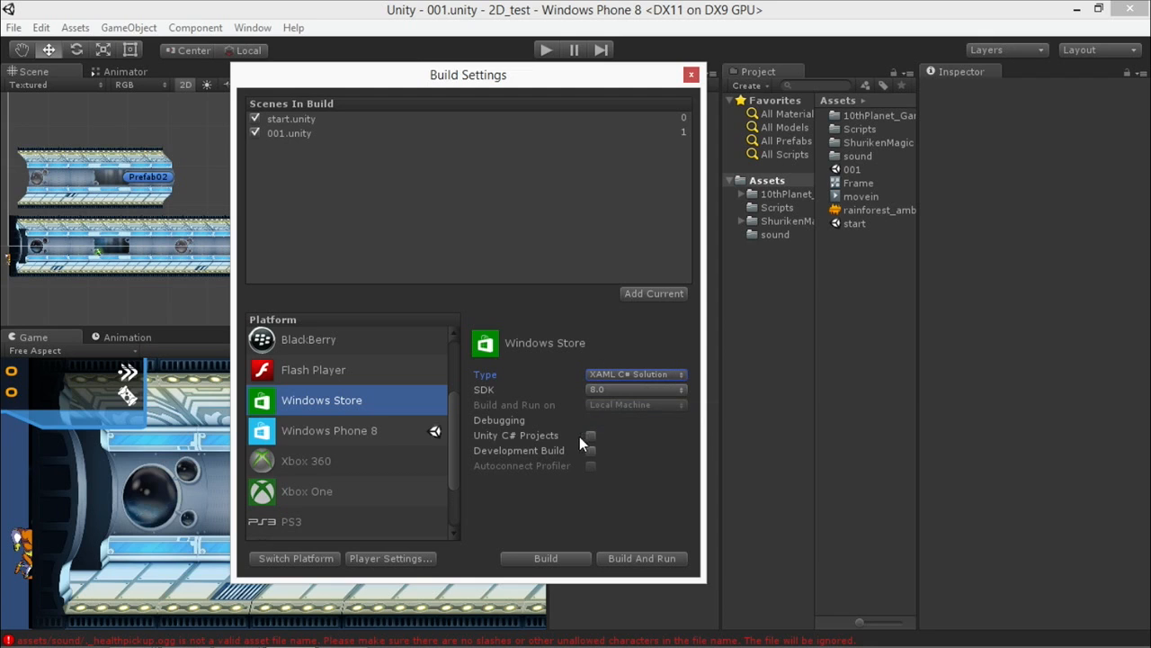
Set the Windows Store SDK to 8.1, return it to 8.0 and review the available SDK options.
click(634, 388)
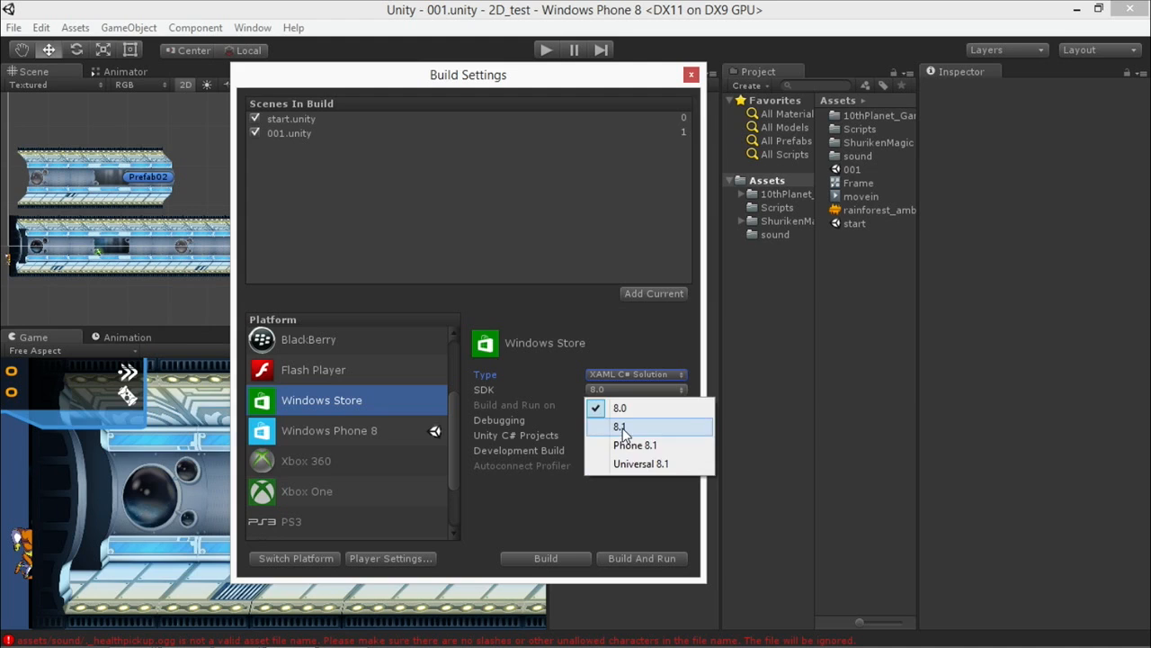
click(622, 428)
click(621, 389)
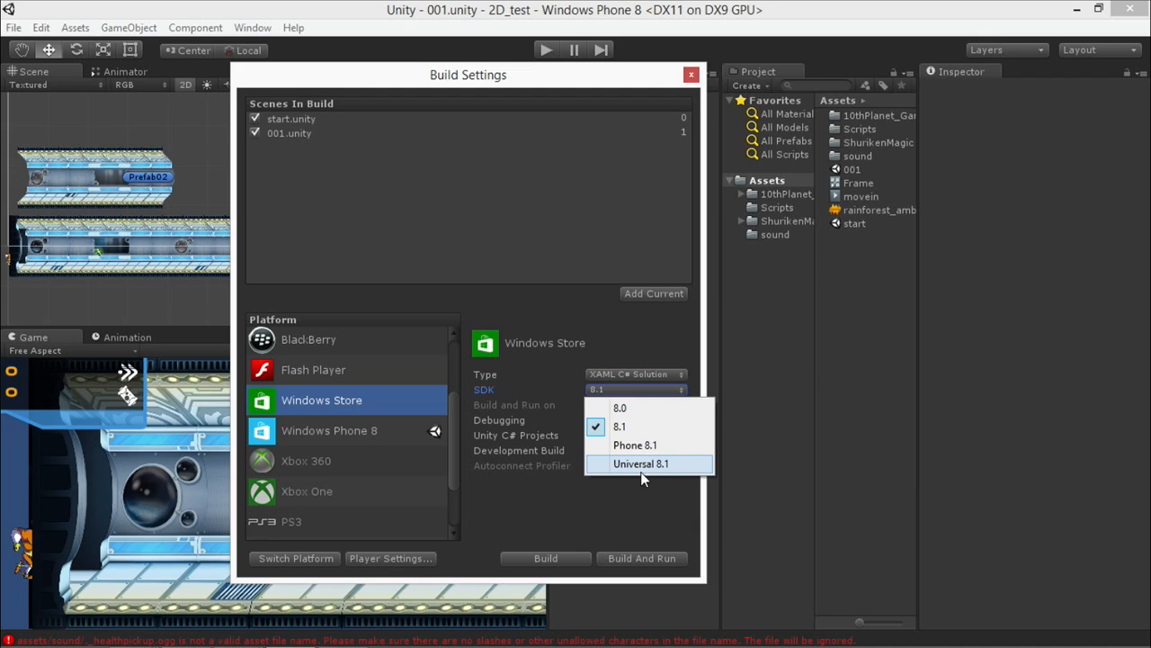
click(631, 413)
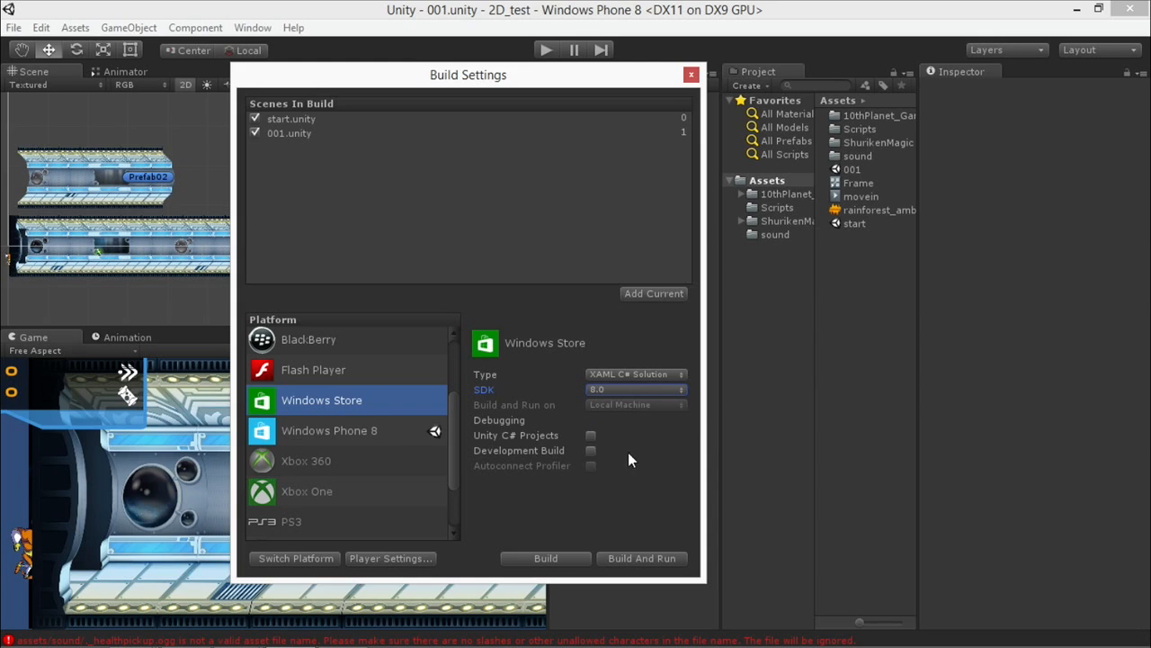
click(635, 390)
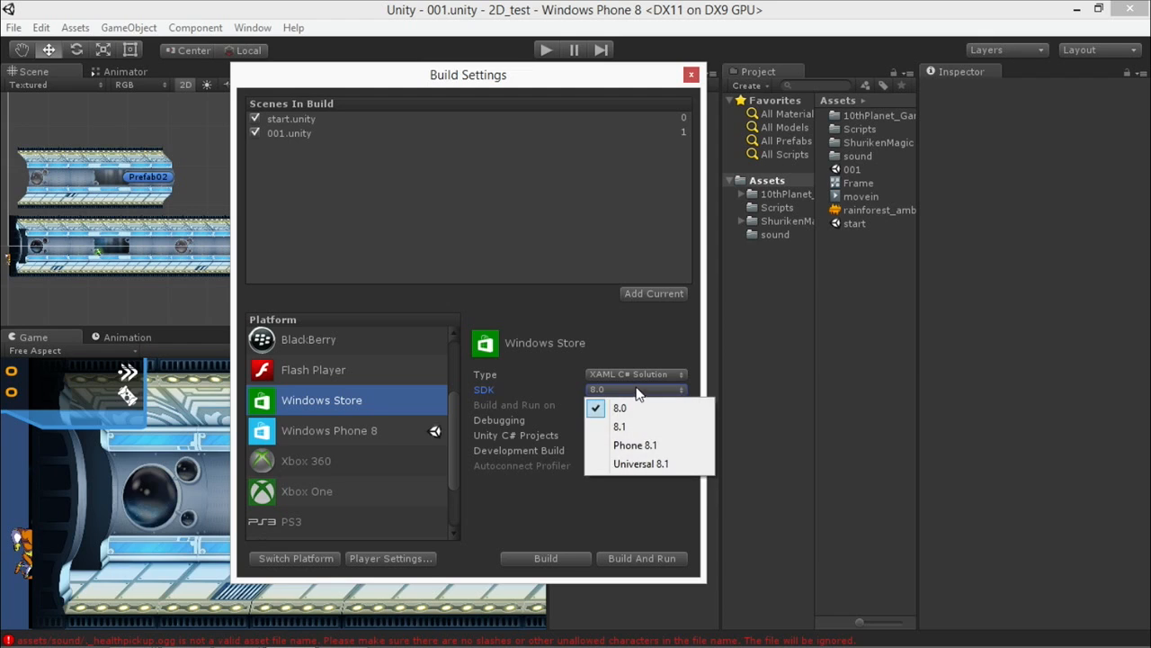
click(559, 386)
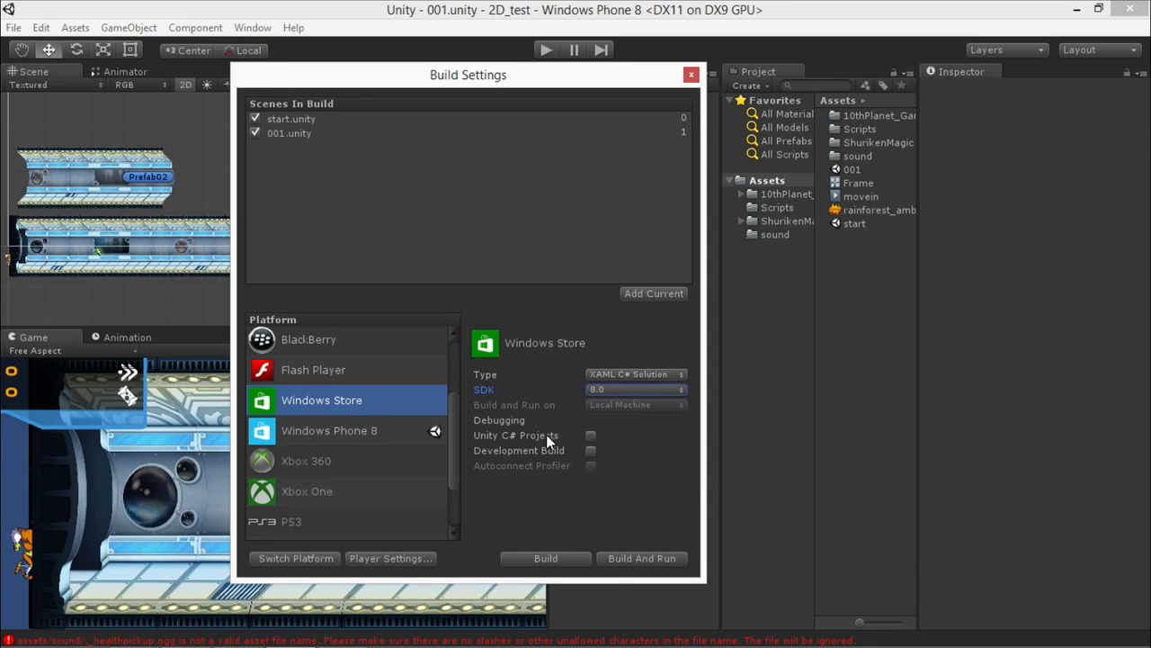
Enable Unity C# Projects with Development Build off, and start the Windows Store build.
click(591, 451)
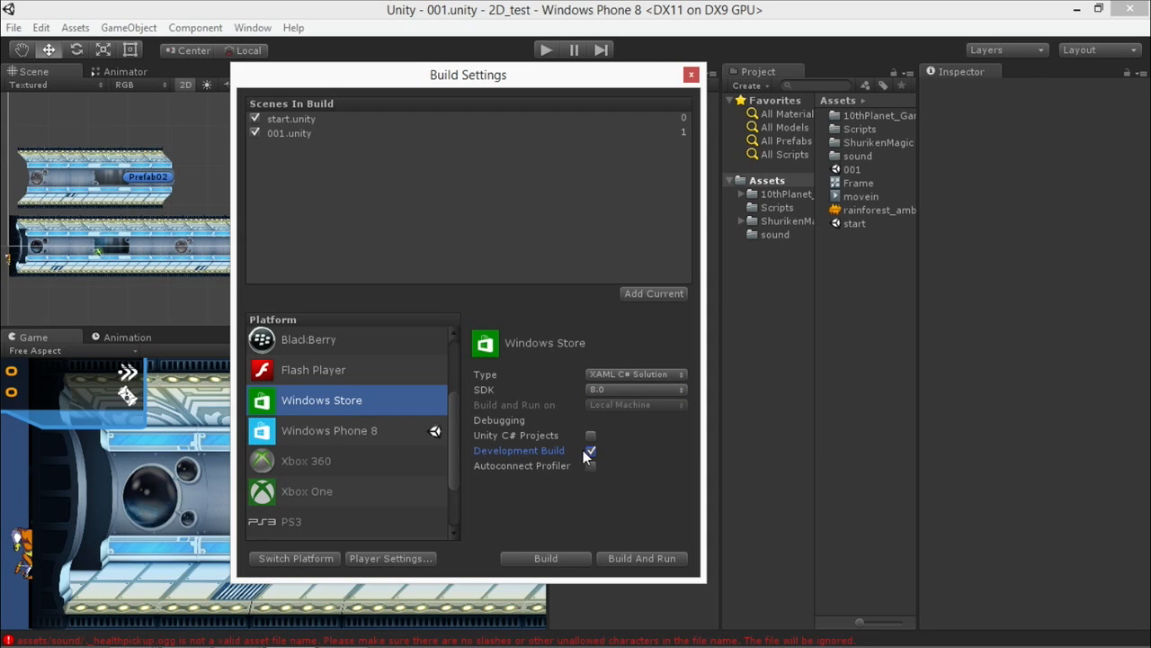
click(592, 451)
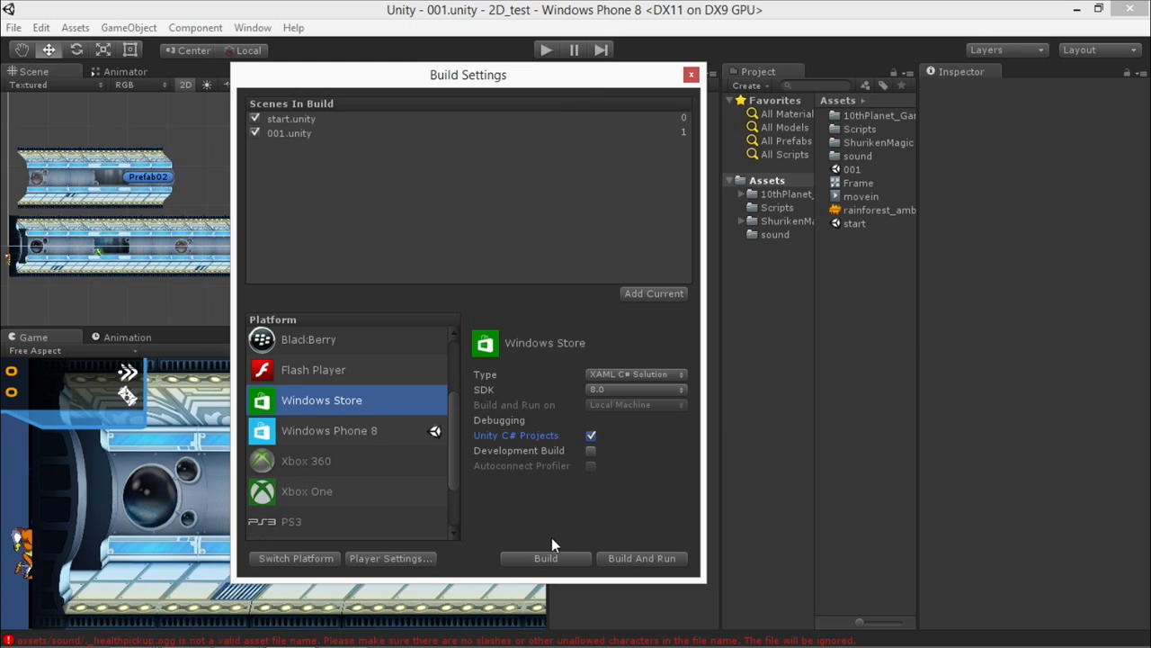
click(531, 558)
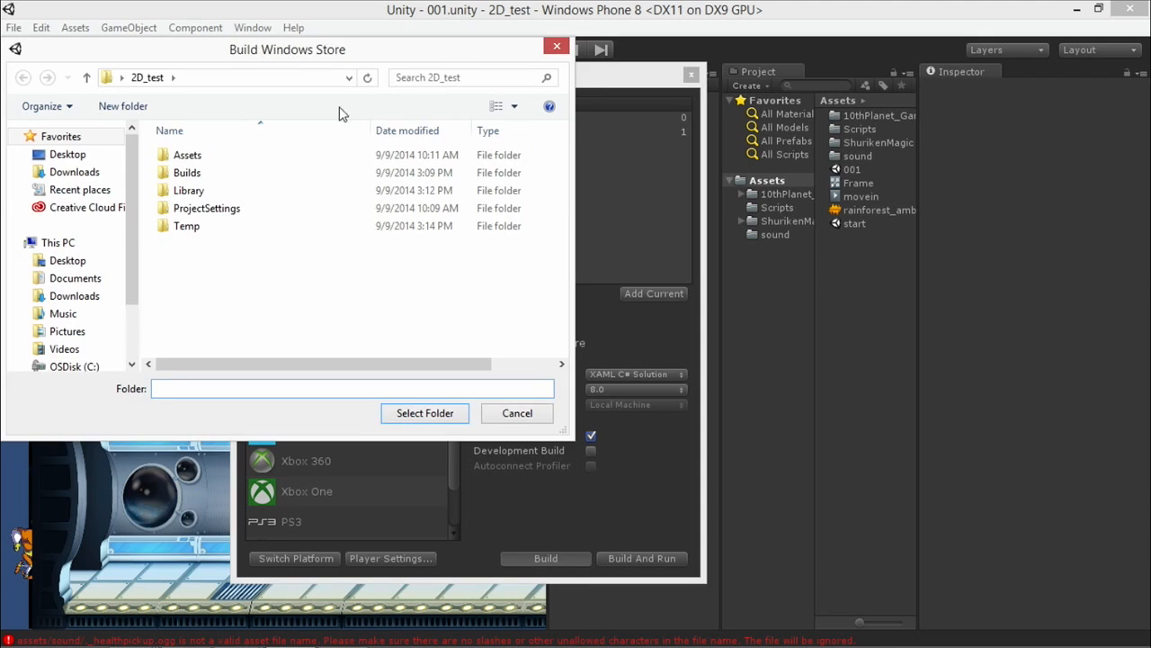
Create a WSA folder inside Builds and build the Windows Store project into it.
drag(325, 56, 338, 81)
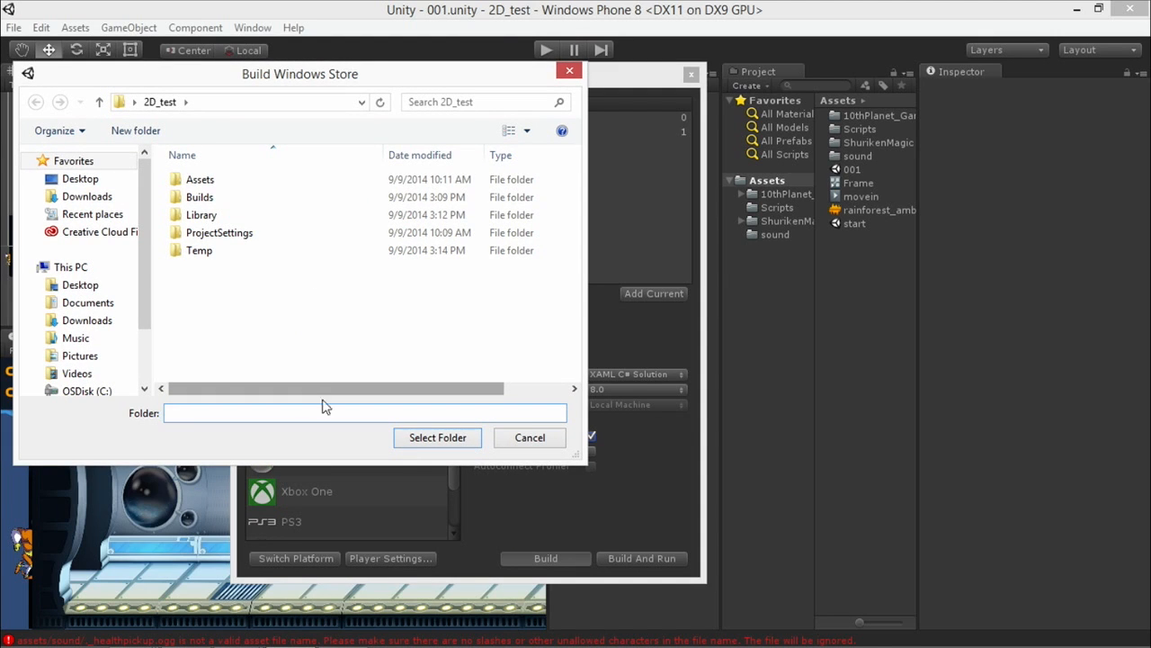
double_click(211, 203)
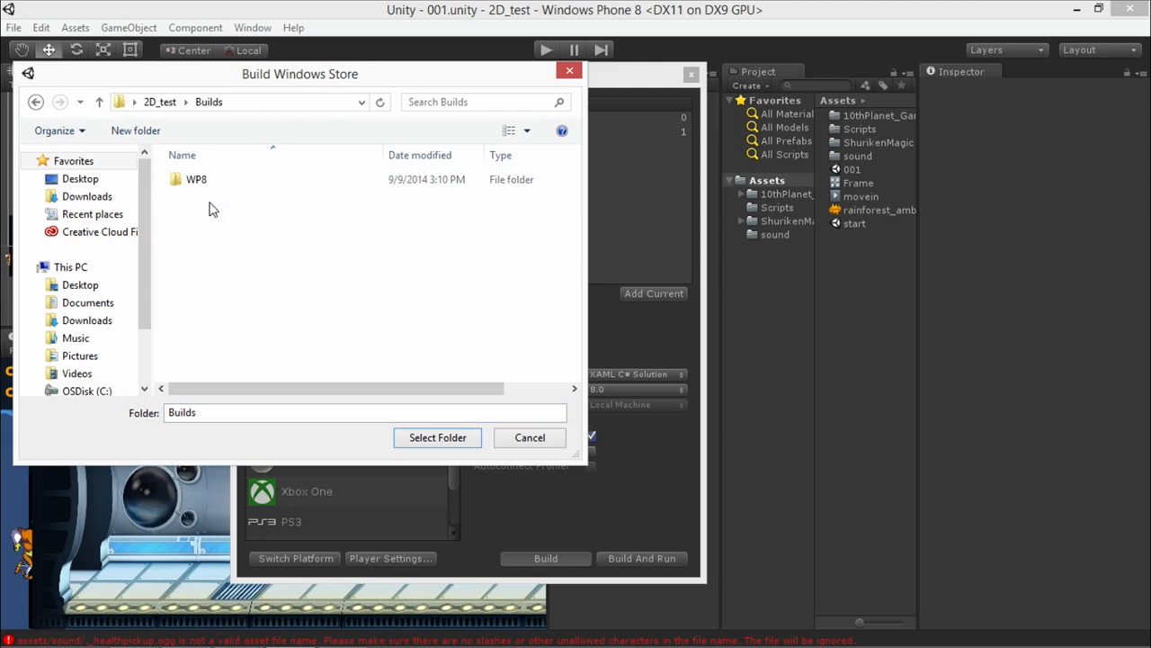
click(144, 135)
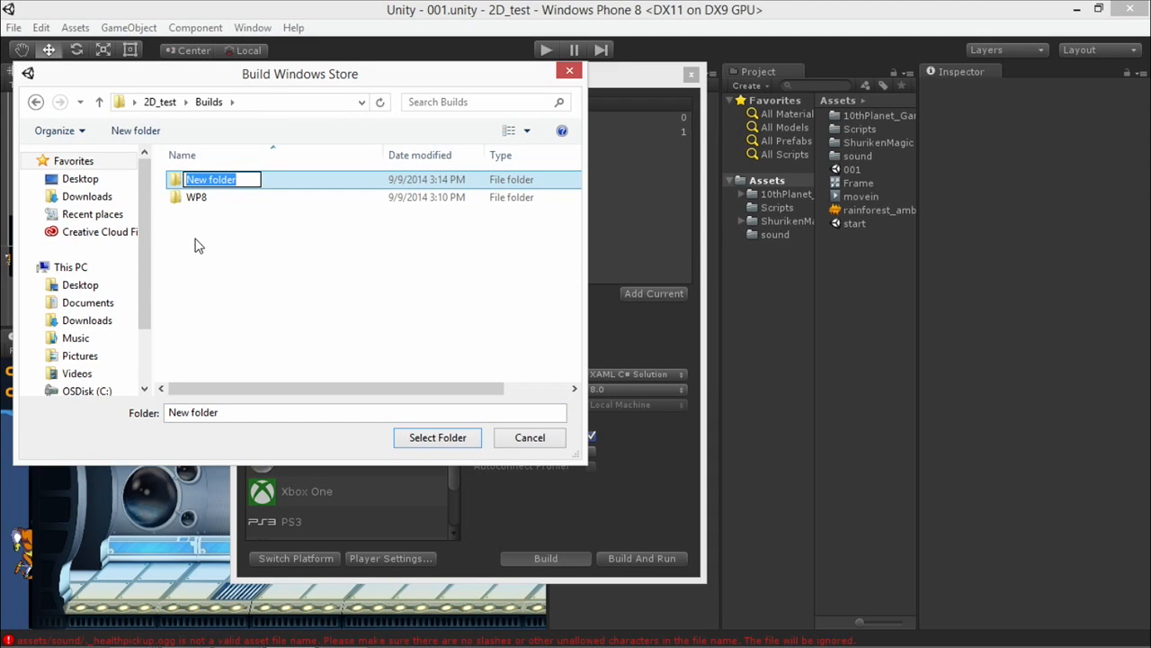
text(WSA)
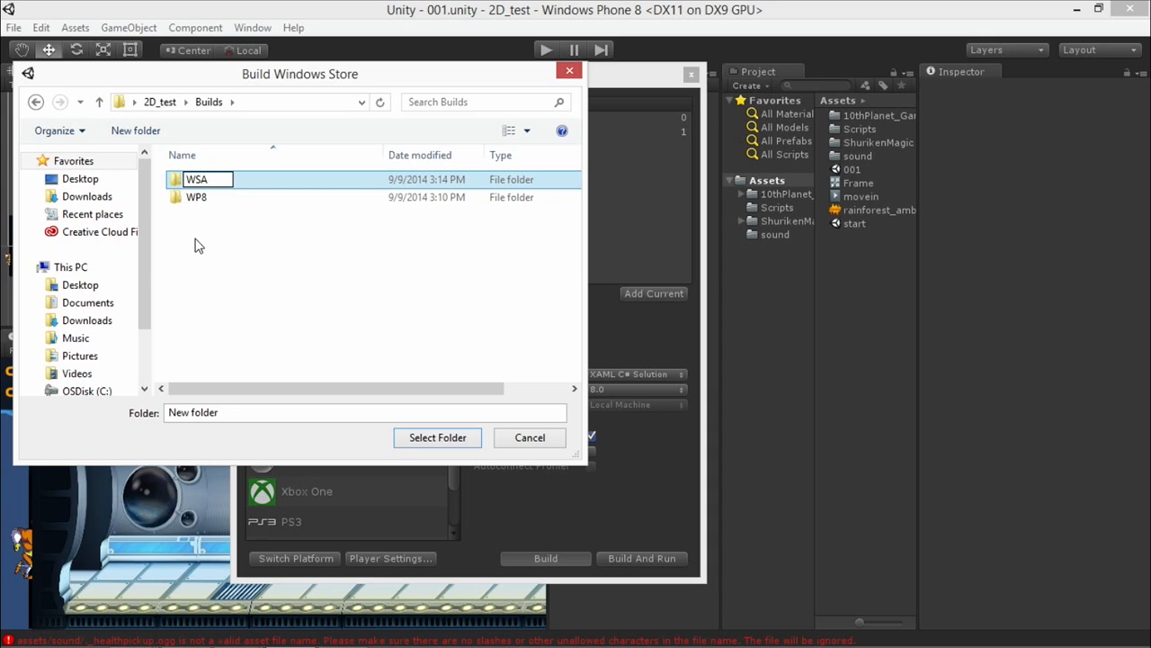
key(Return)
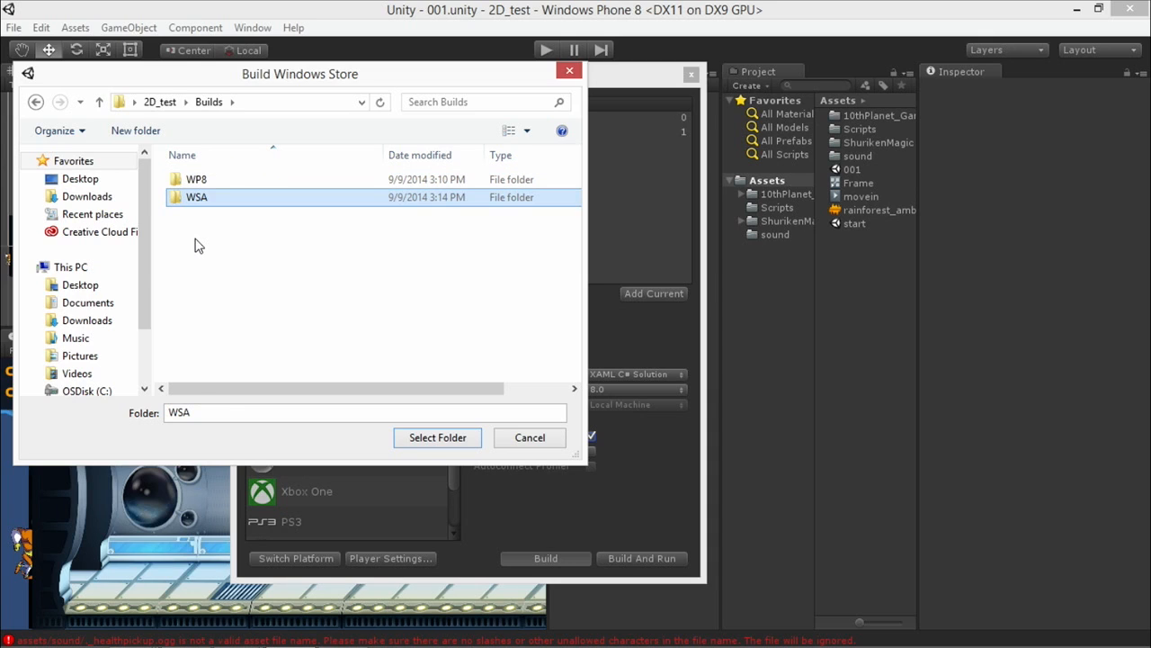
click(454, 440)
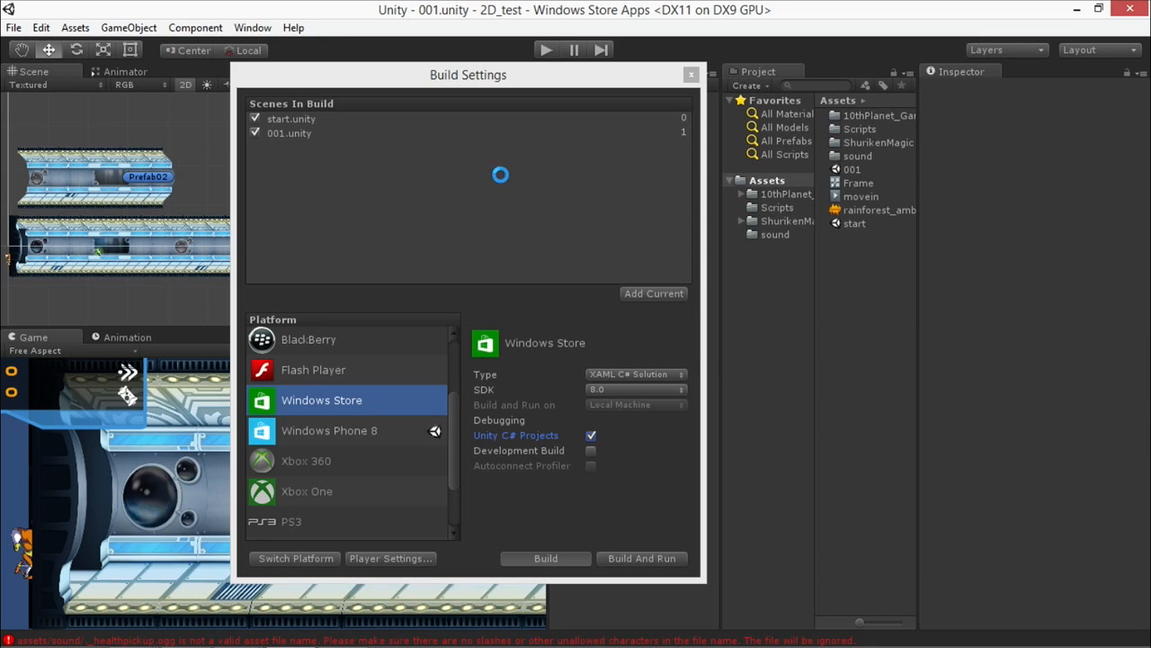
drag(576, 300, 284, 264)
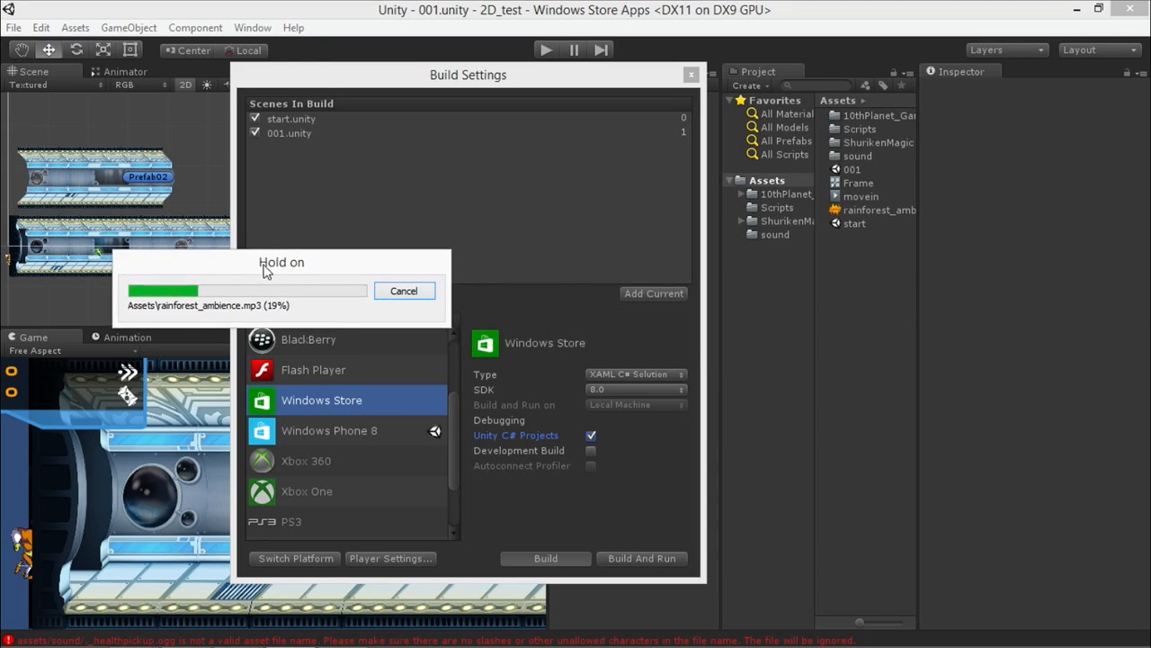
click(640, 559)
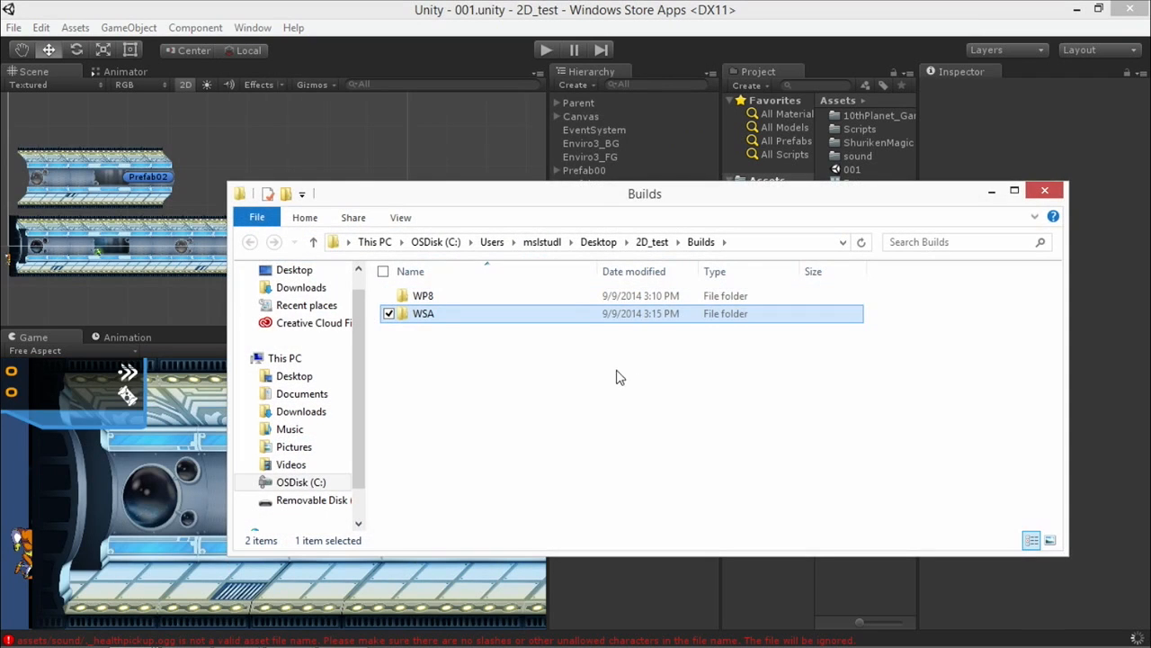
Open the 2D_test solution from the WSA folder in Visual Studio, accepting the developer license and leaving the projects targeting Windows 8.
double_click(435, 314)
double_click(430, 331)
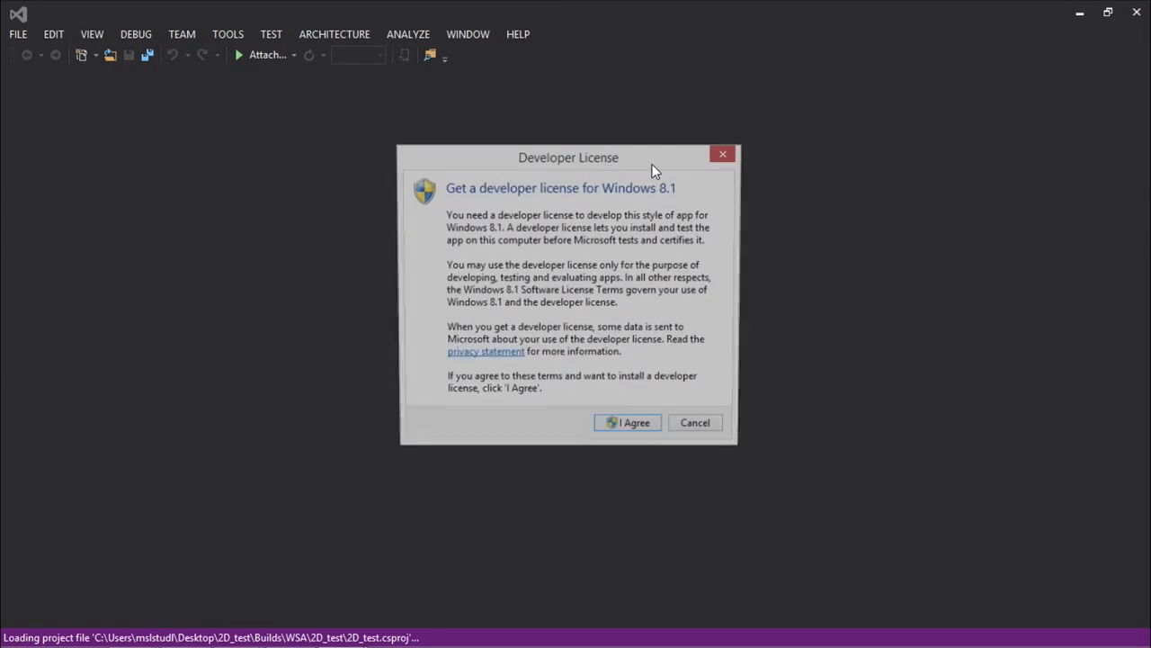
click(630, 428)
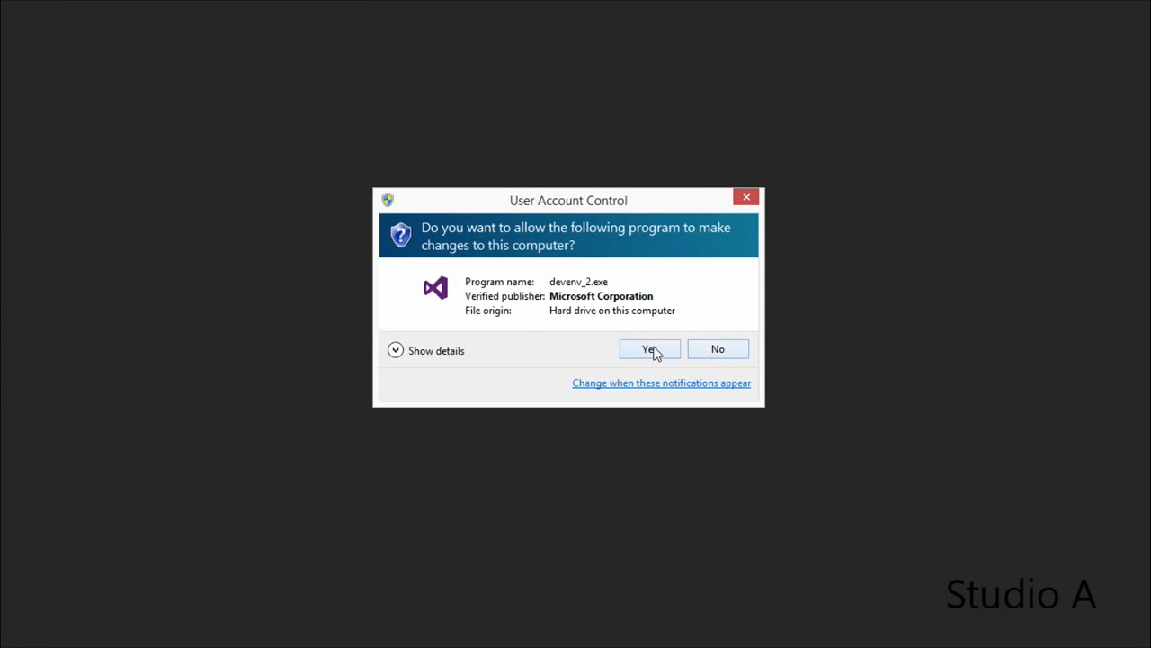
click(654, 352)
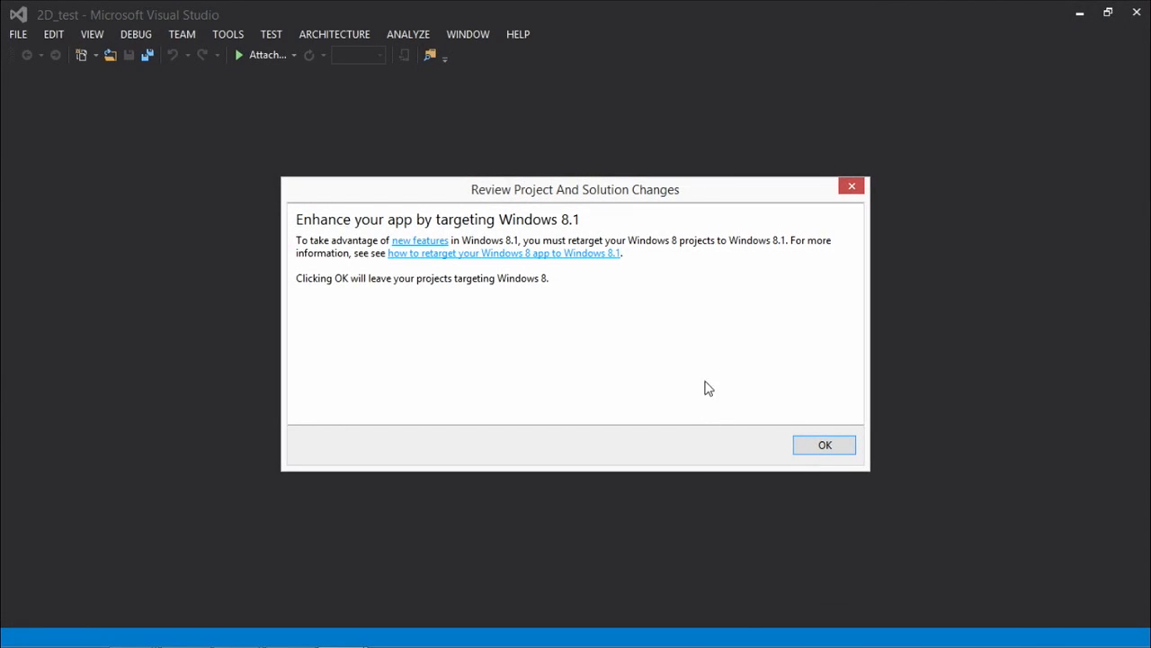
click(816, 450)
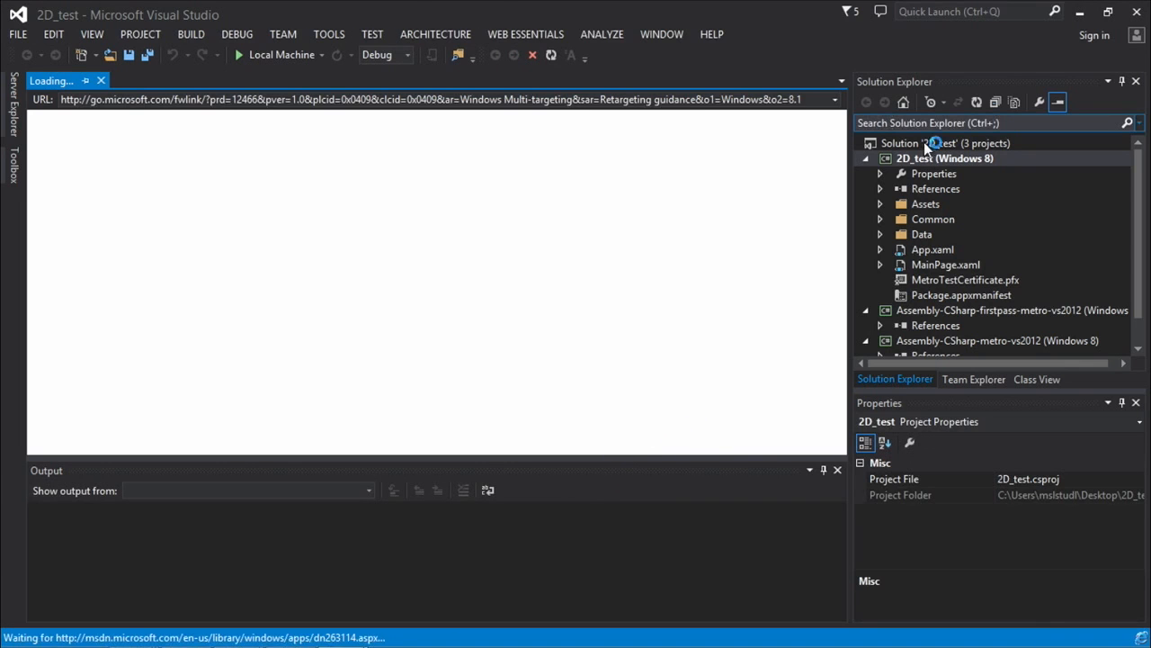
Look up the Retarget to Windows 8.1 command for the 2D_test project, and expand its Data folder.
click(933, 160)
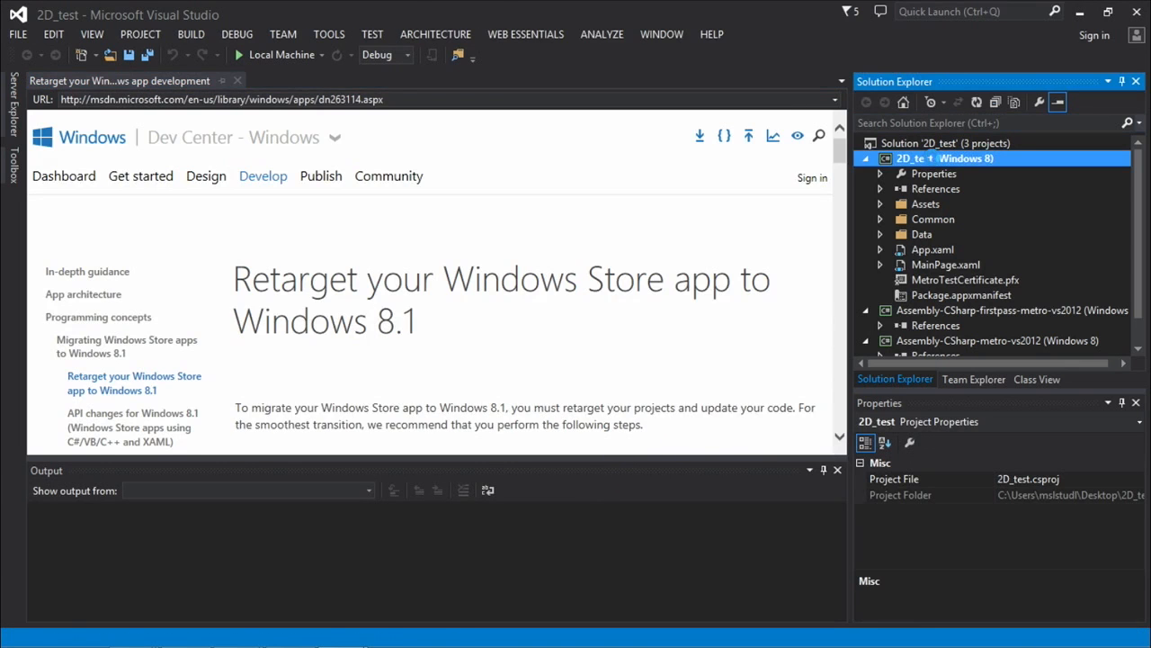
right_click(932, 160)
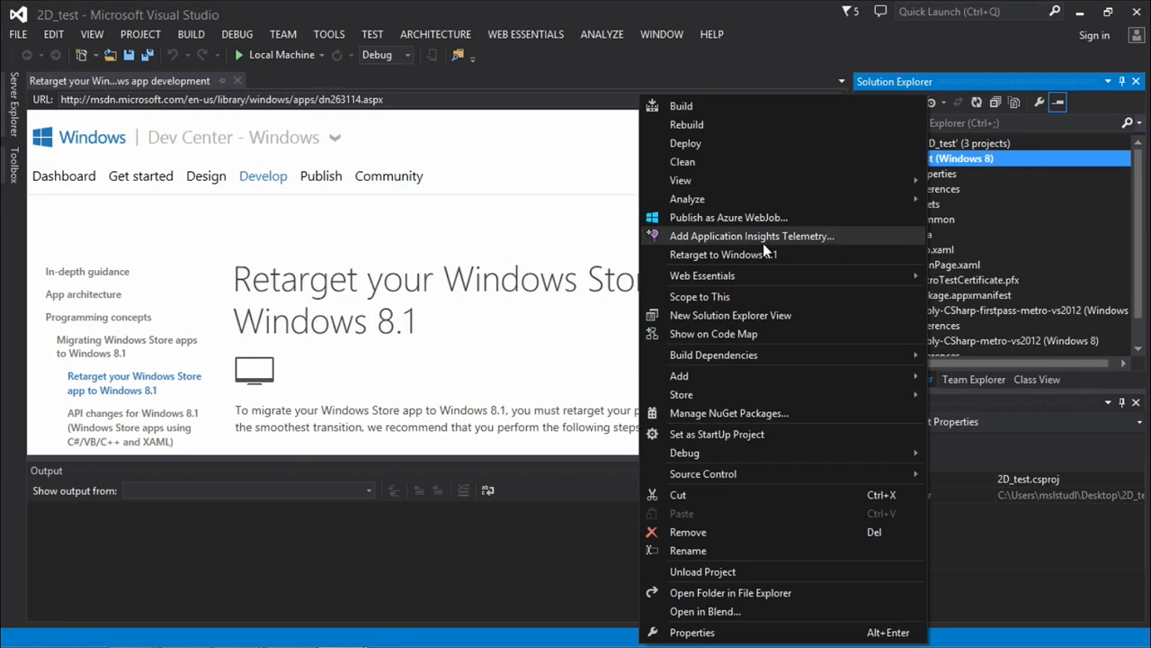
click(744, 256)
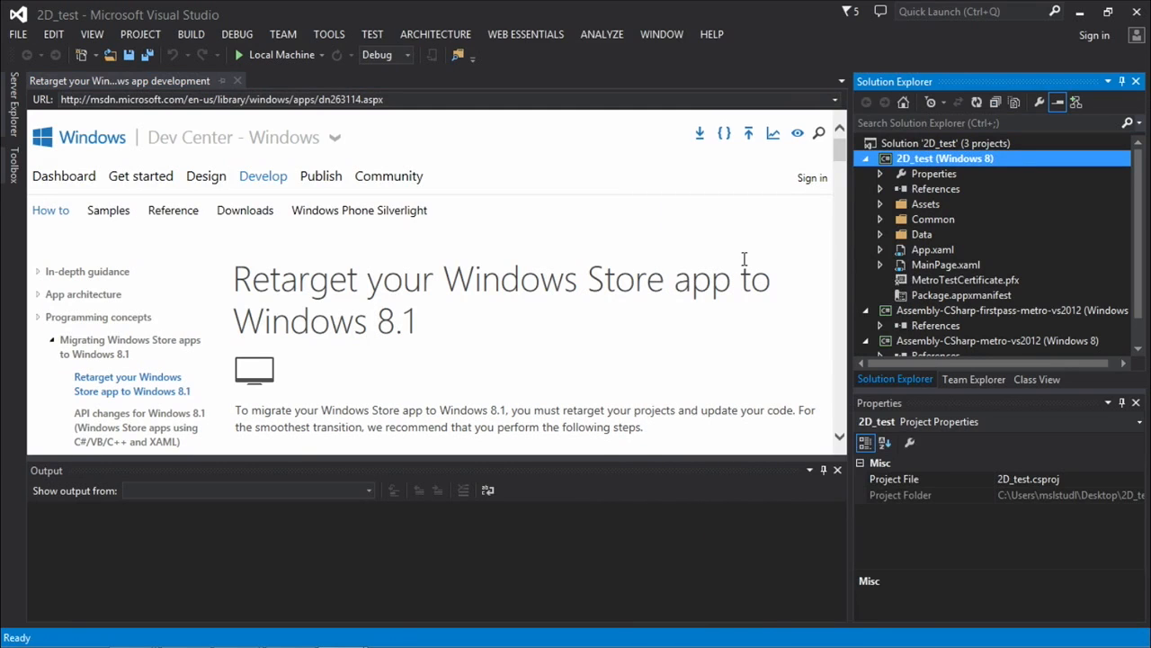
right_click(921, 161)
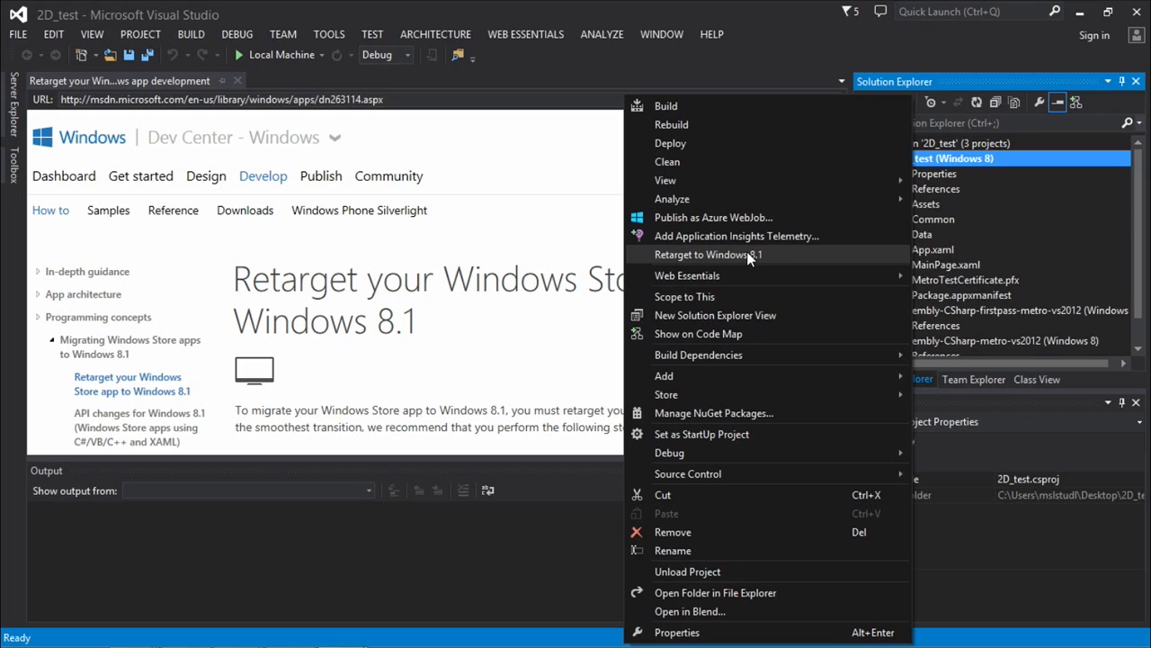
click(711, 255)
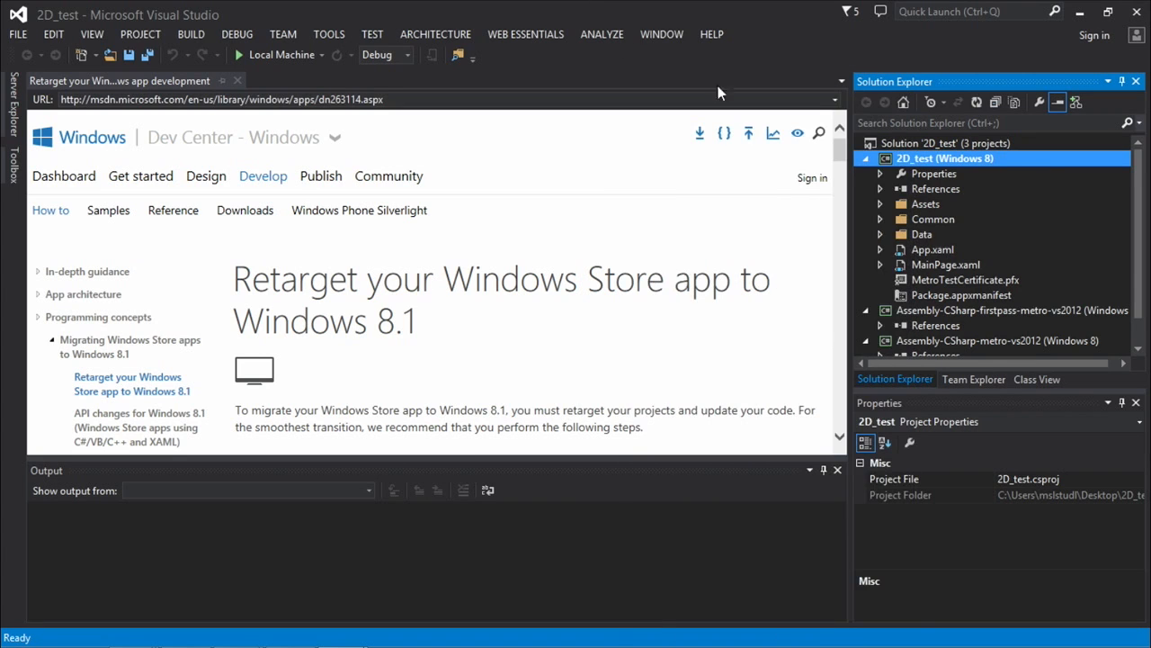
click(882, 234)
Switch to Unity to close the Build Settings window, and return to the Visual Studio solution.
mouse_move(7, 644)
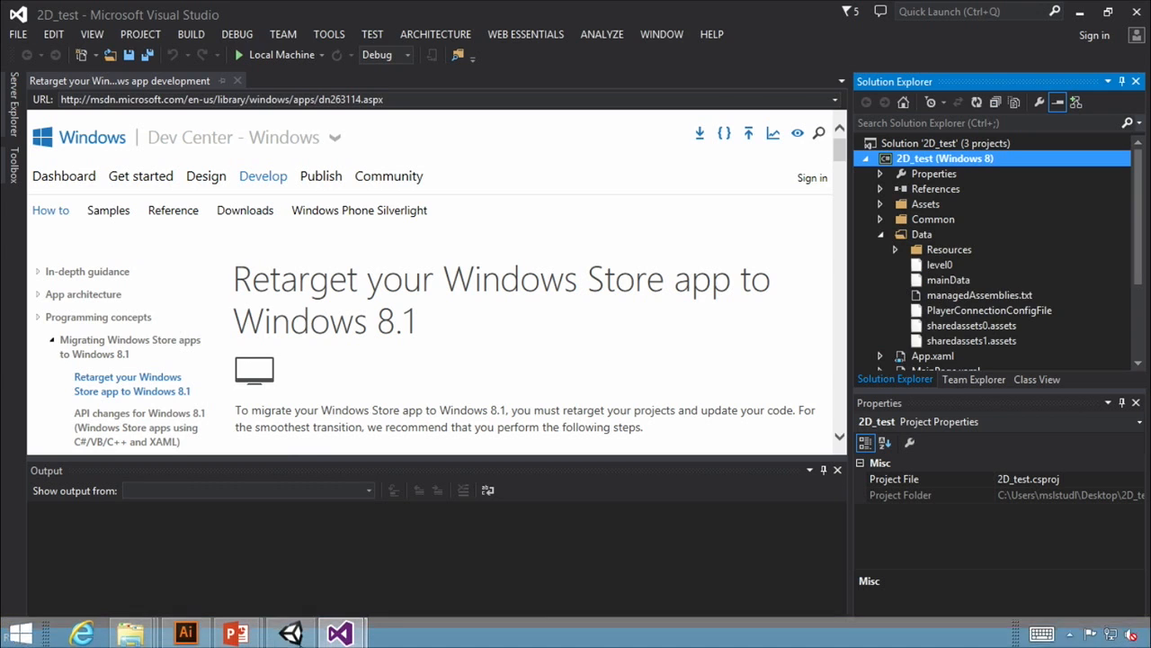
click(290, 633)
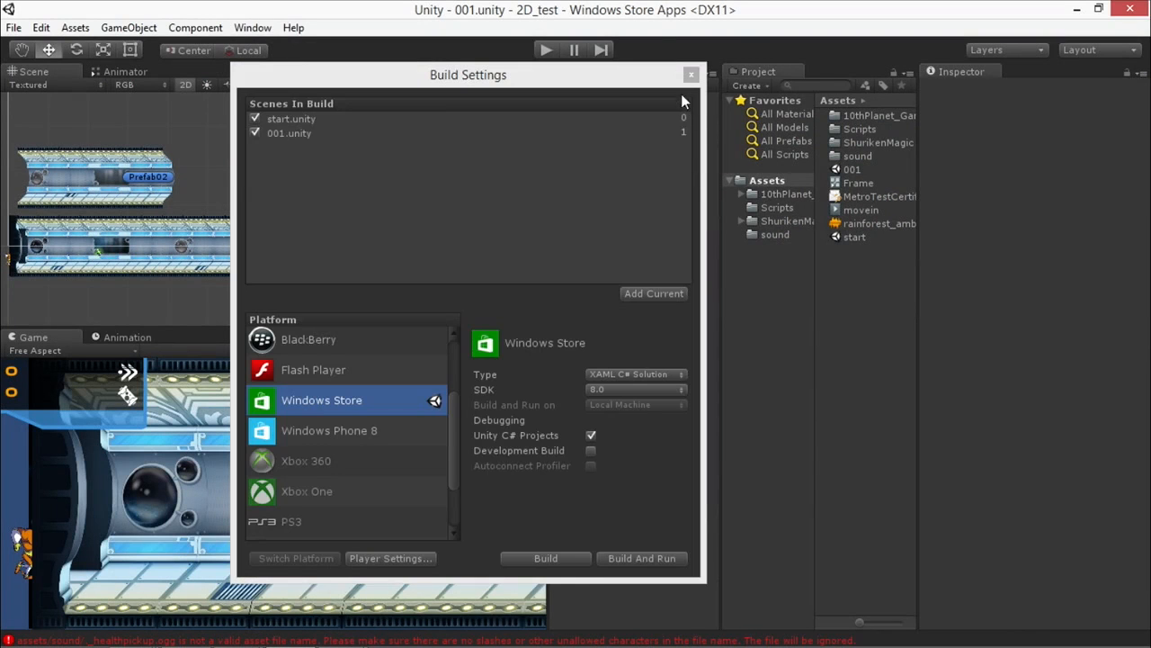
click(691, 75)
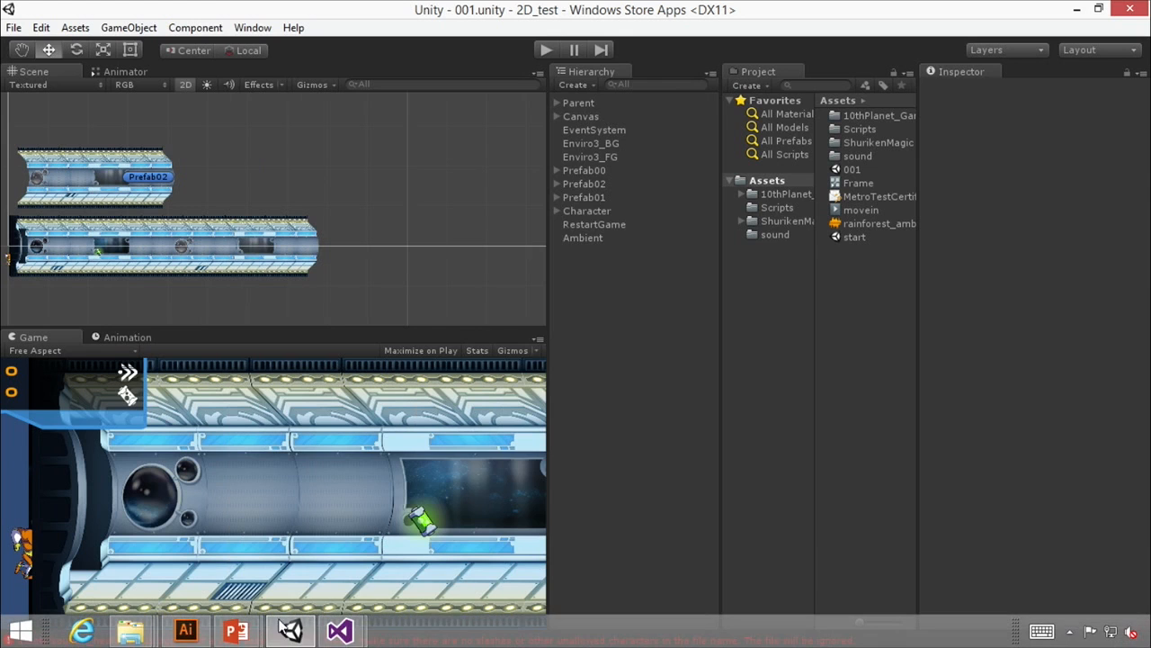
mouse_move(339, 631)
click(448, 486)
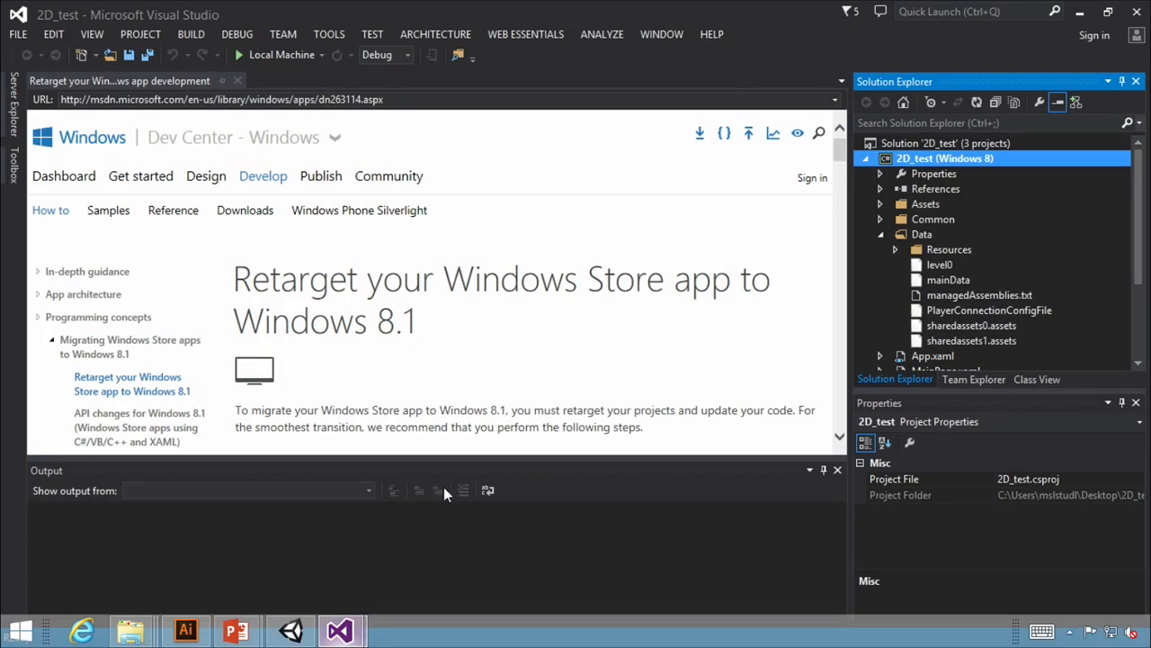
Examine the exported files in the Data folder and the other projects in the solution.
click(913, 233)
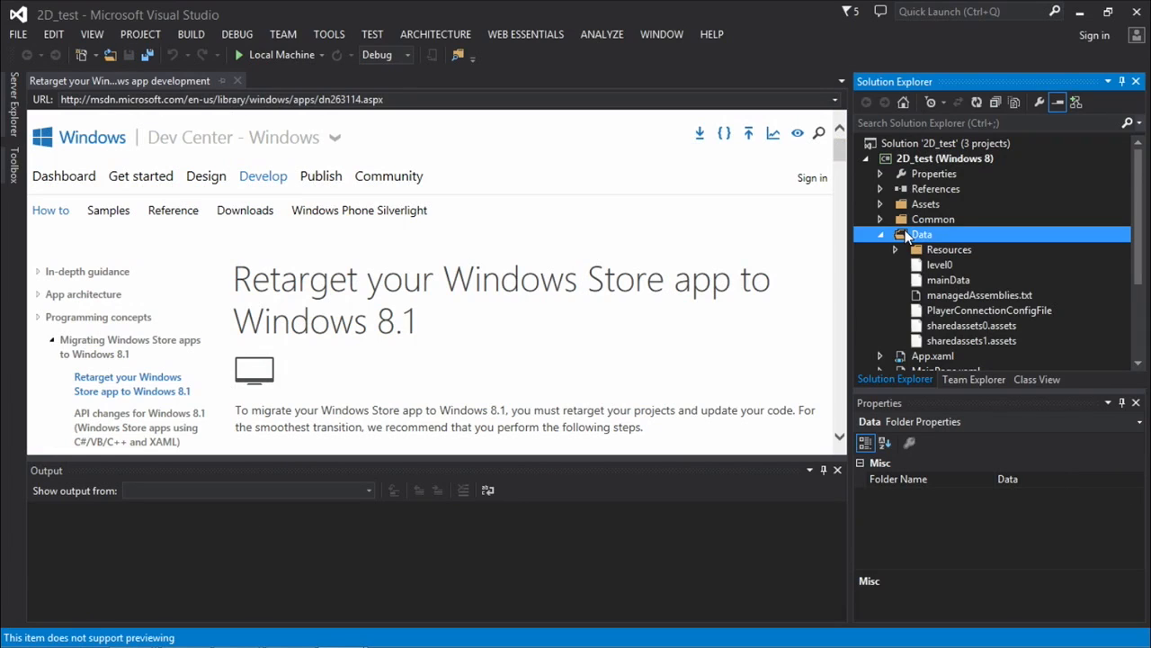
drag(1138, 220, 1149, 292)
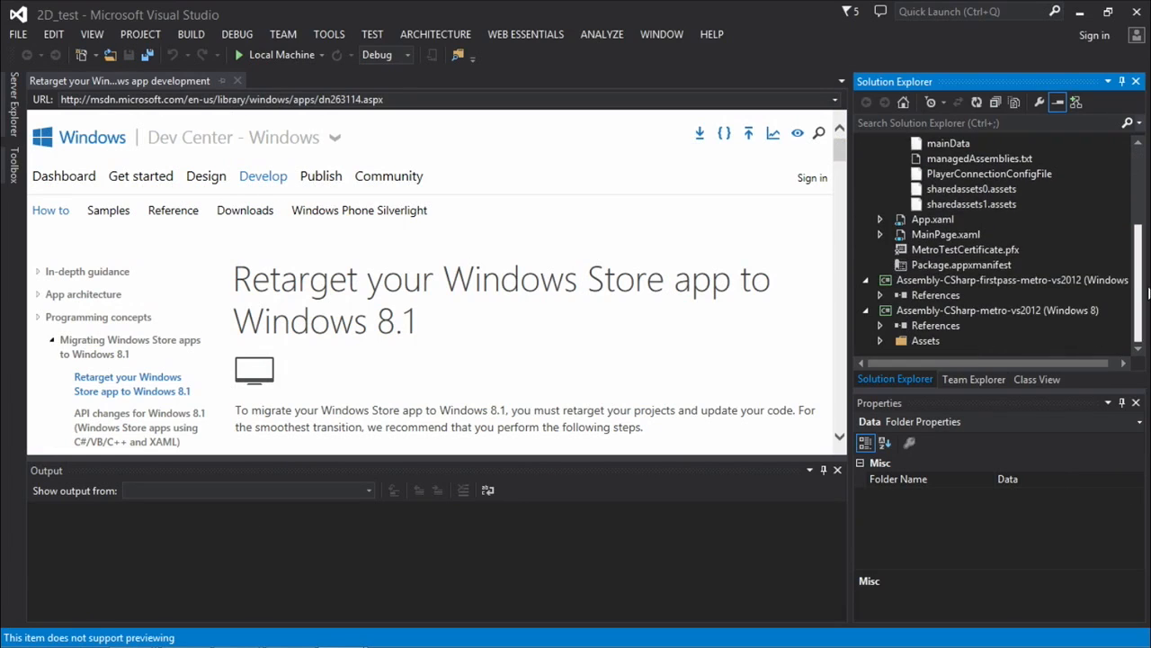
scroll(1071, 283, up, 1)
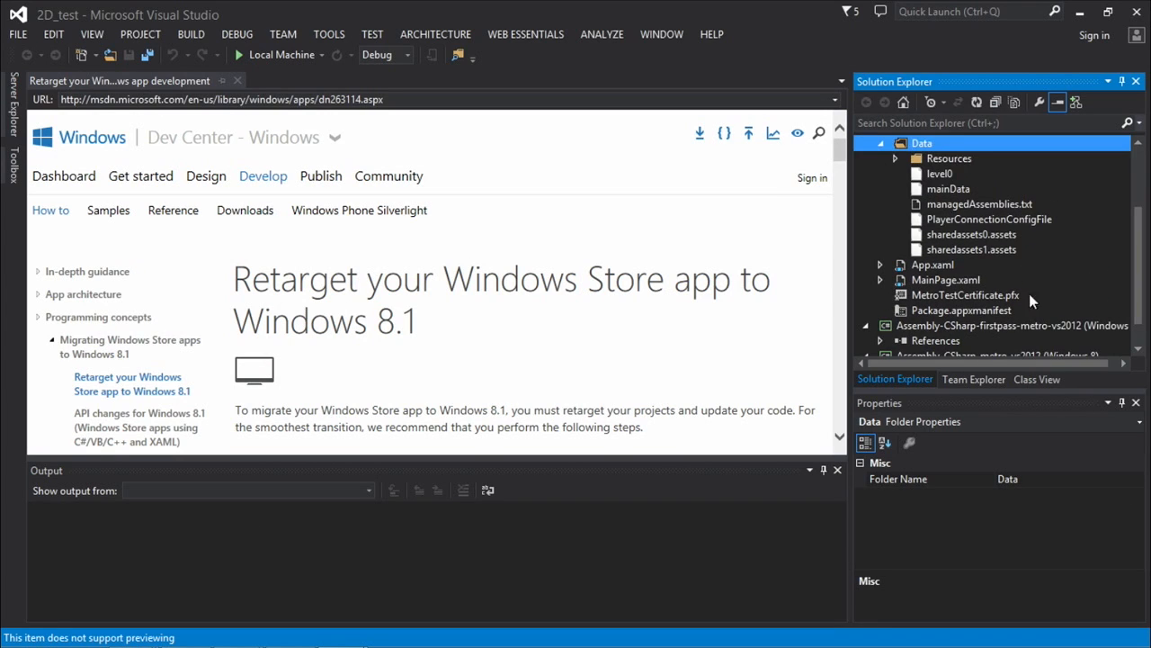
Open Package.appxmanifest and MainPage.xaml to examine the app manifest and page markup, and collapse the Data folder.
double_click(937, 309)
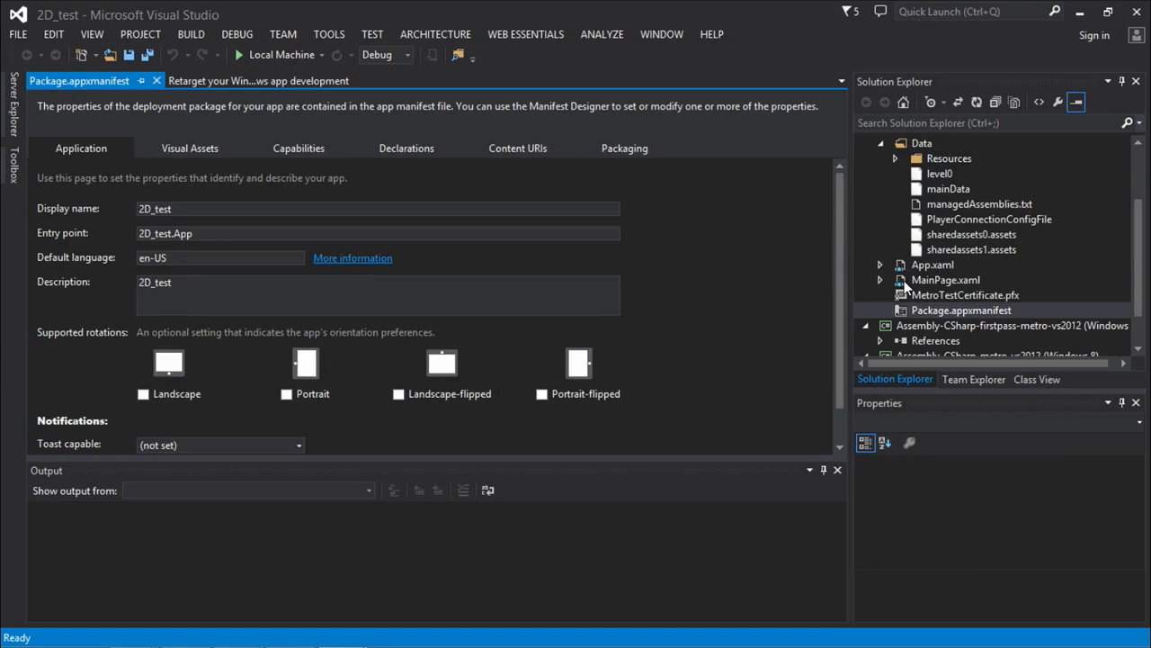
double_click(909, 280)
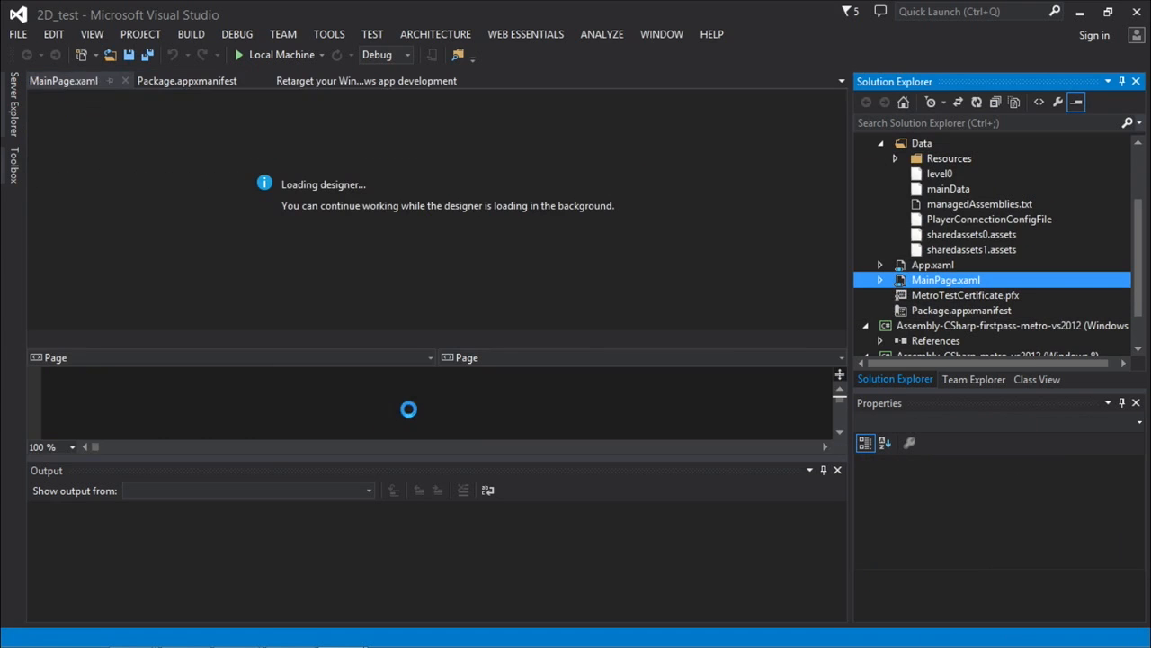
drag(409, 333, 432, 241)
click(345, 395)
scroll(346, 376, down, 1)
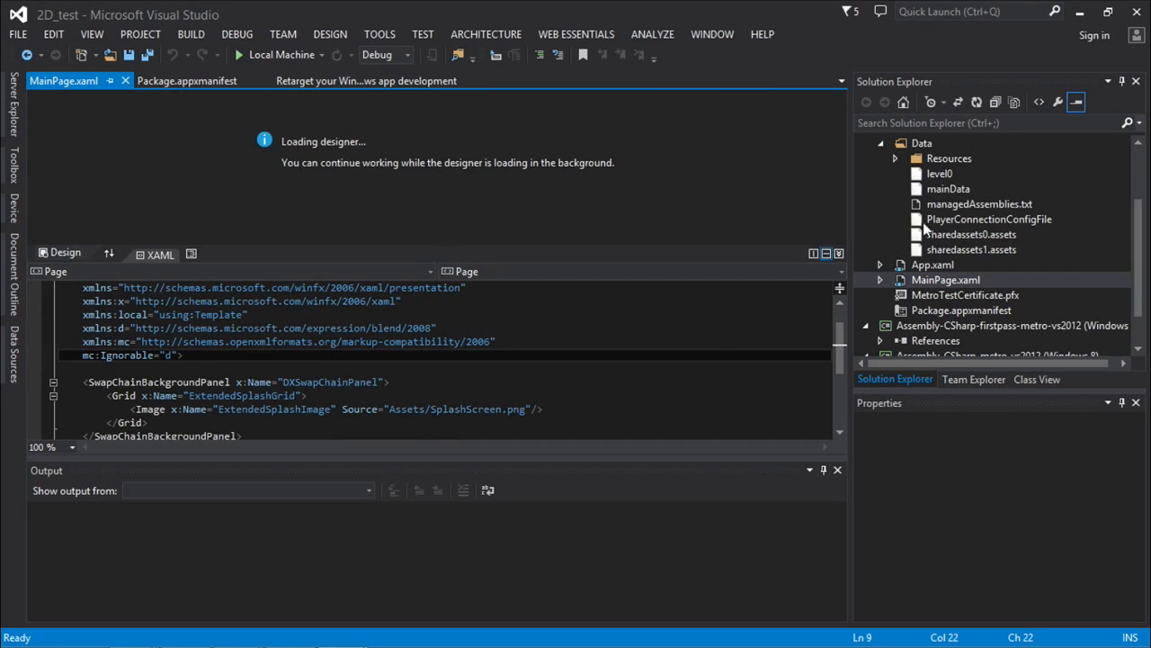
click(881, 143)
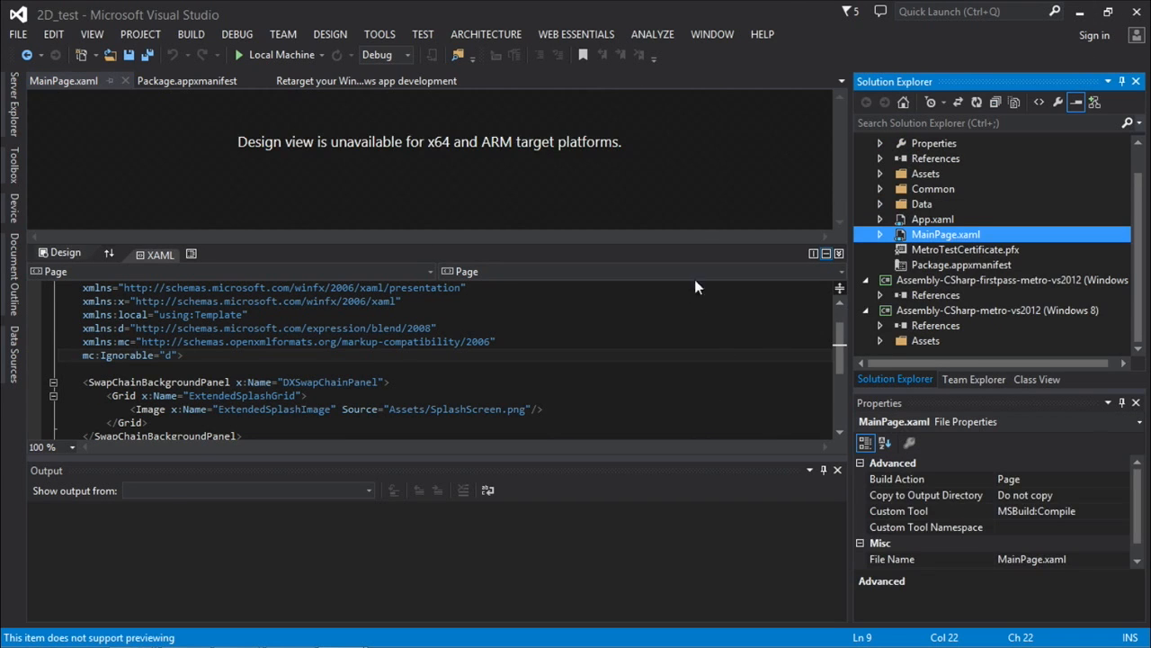
Set the active solution platform to x86 in the Configuration Manager.
click(411, 54)
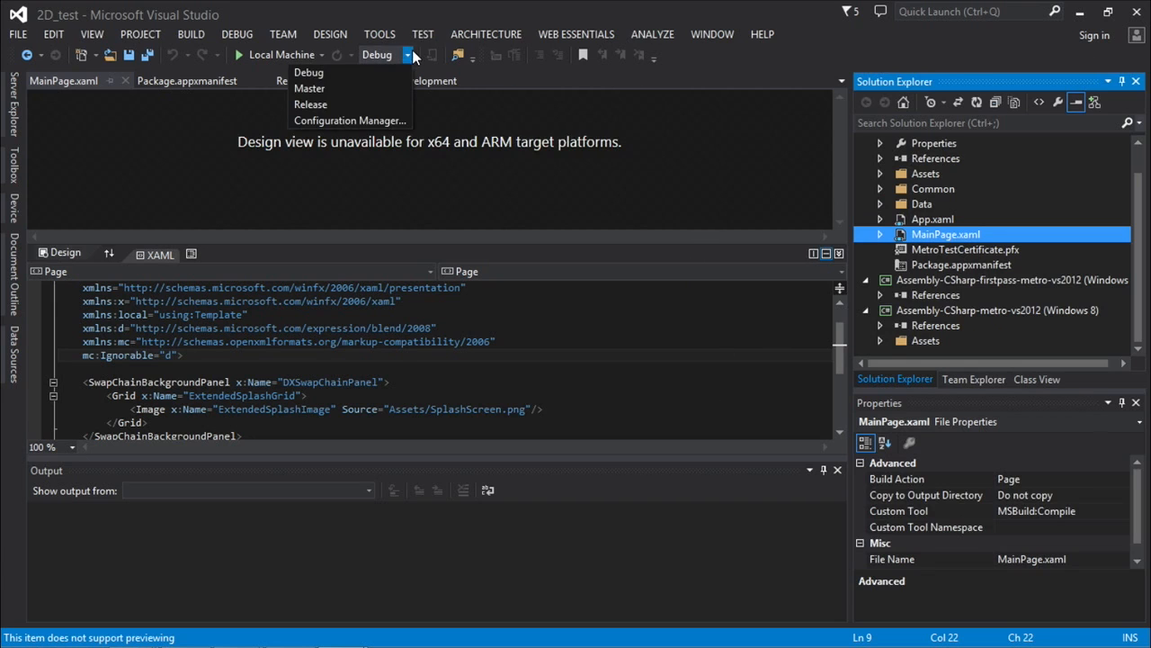
click(370, 121)
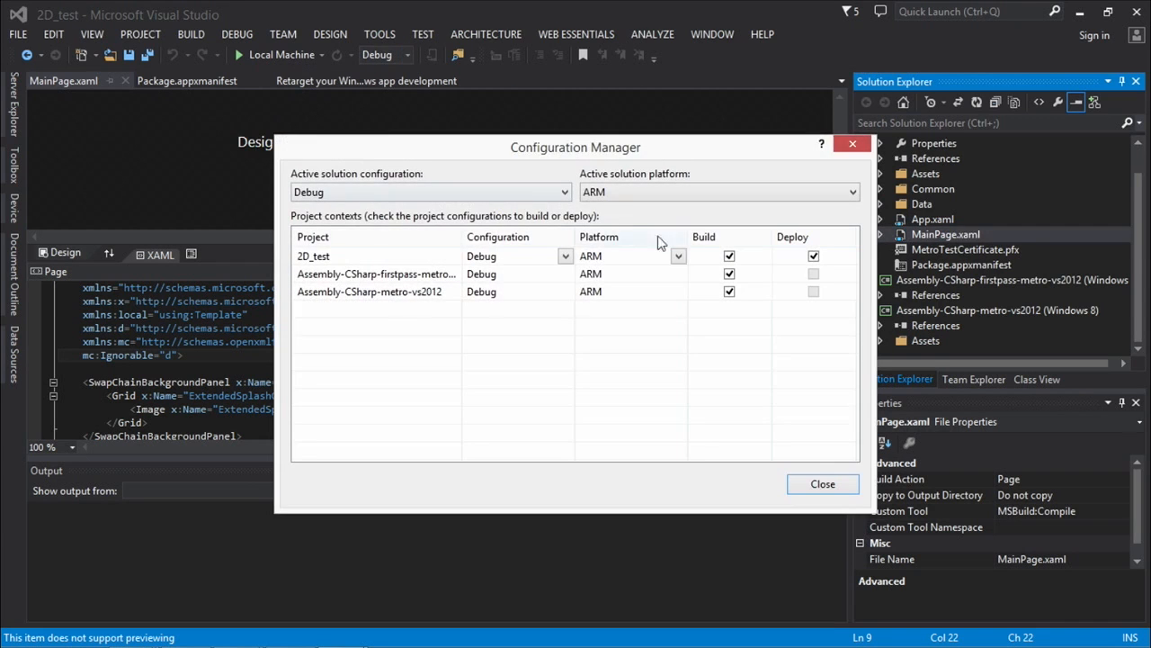
click(629, 195)
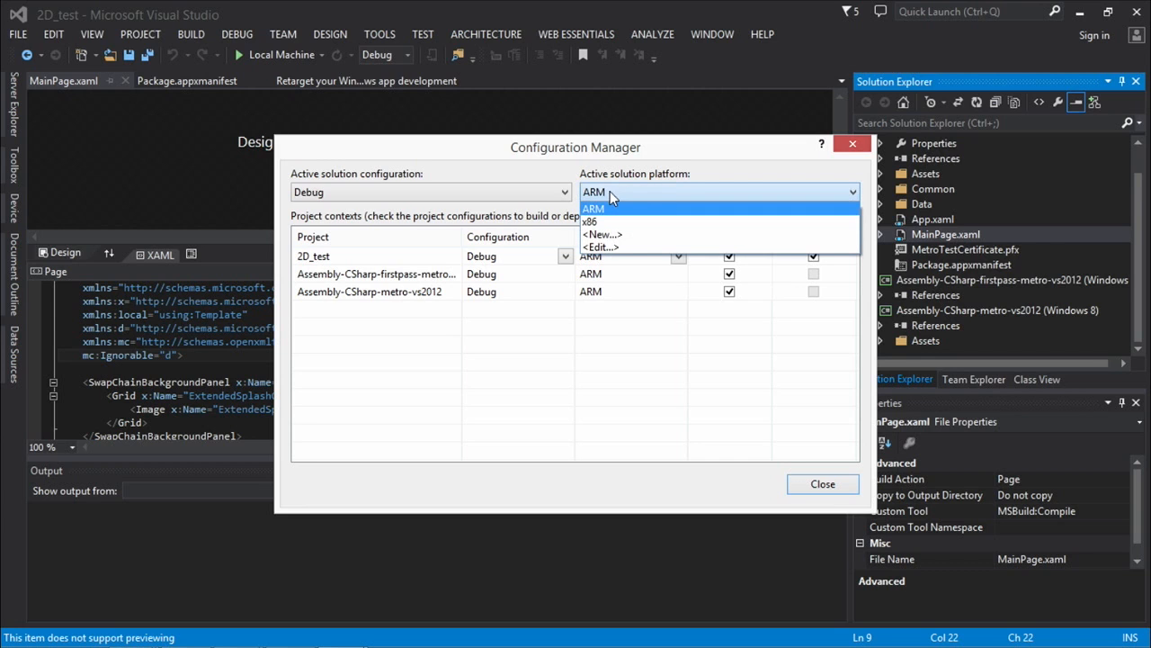
click(628, 222)
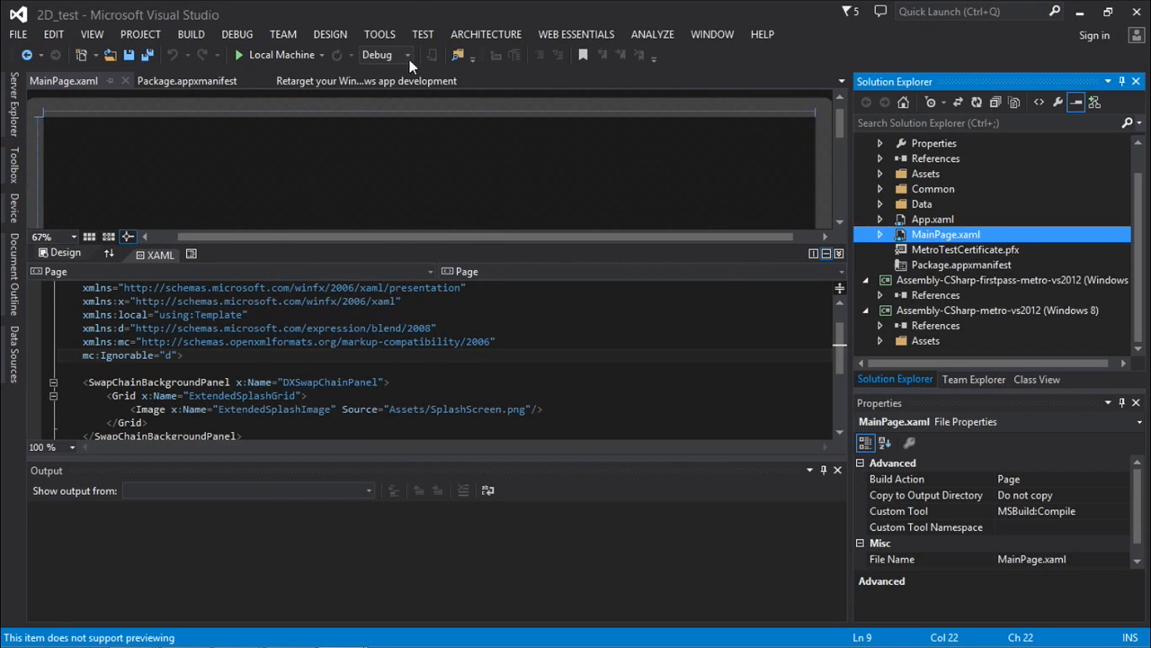
click(818, 491)
Review the Configuration Manager's project contexts and available solution platforms, keeping x86 selected.
click(408, 55)
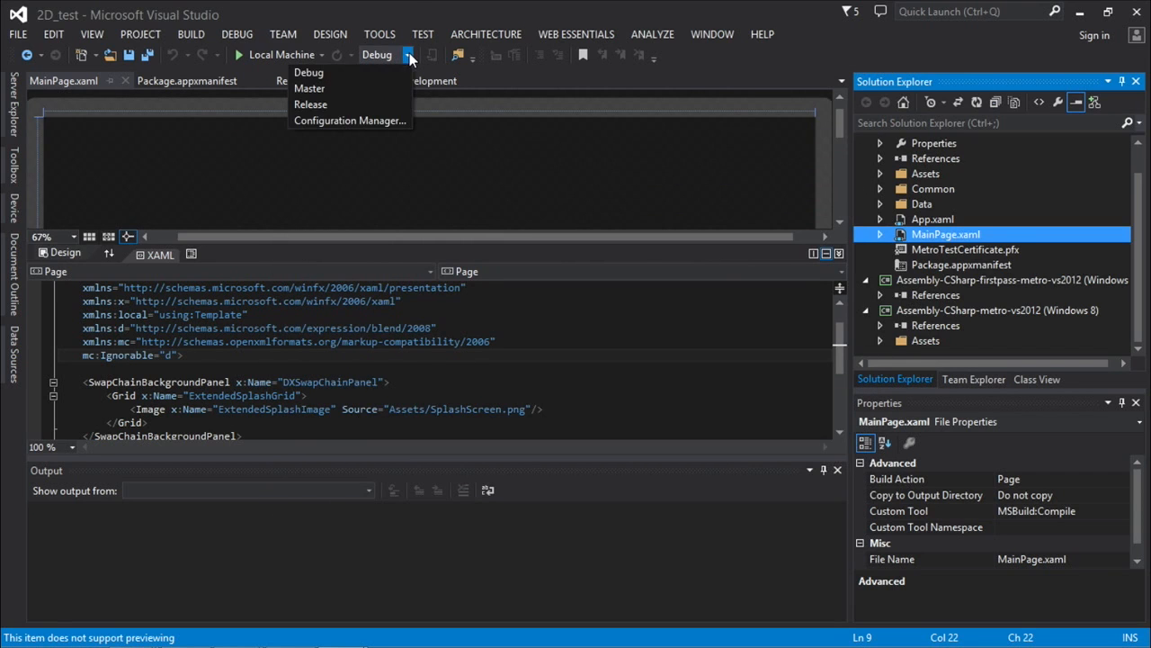
click(350, 120)
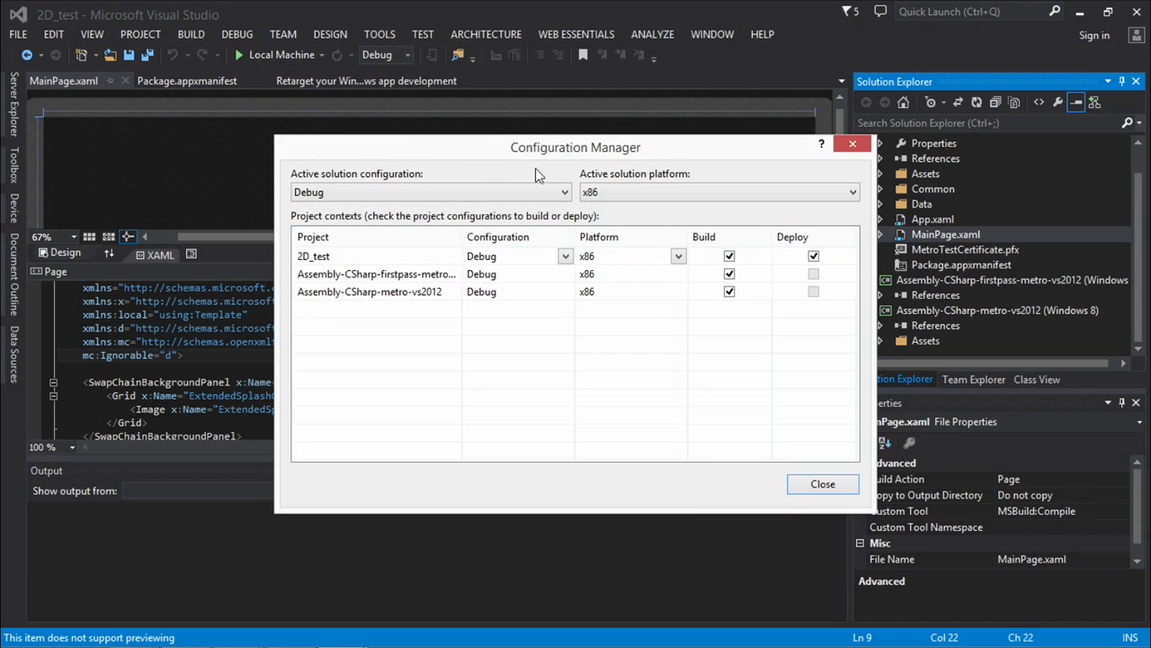
click(802, 485)
click(407, 55)
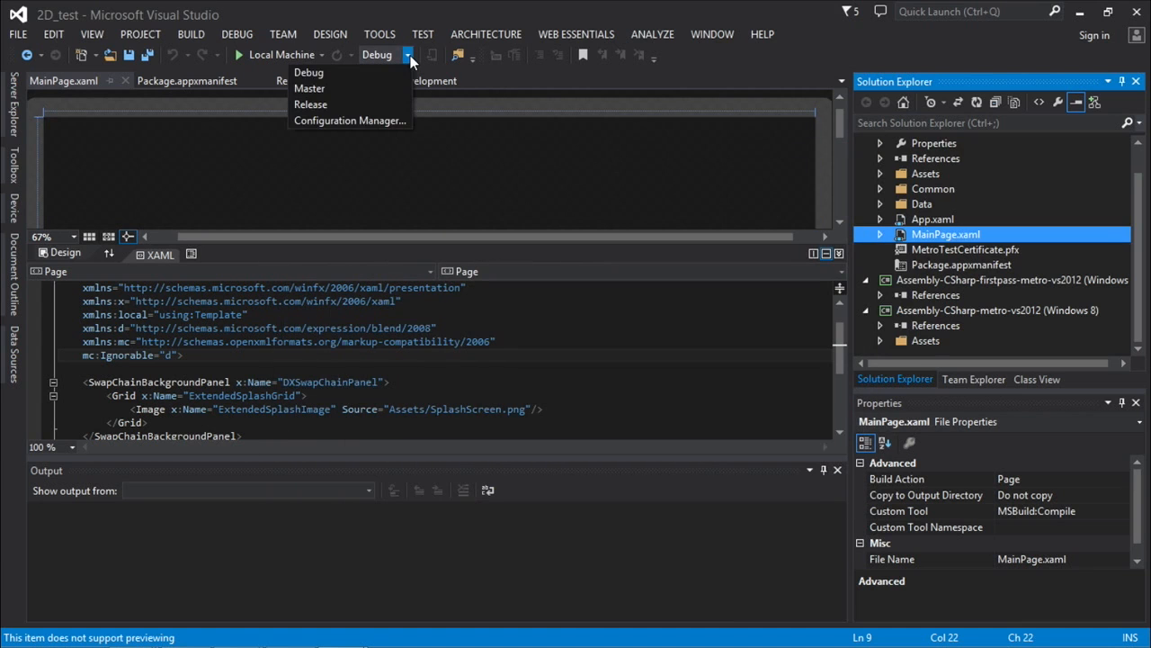
click(381, 121)
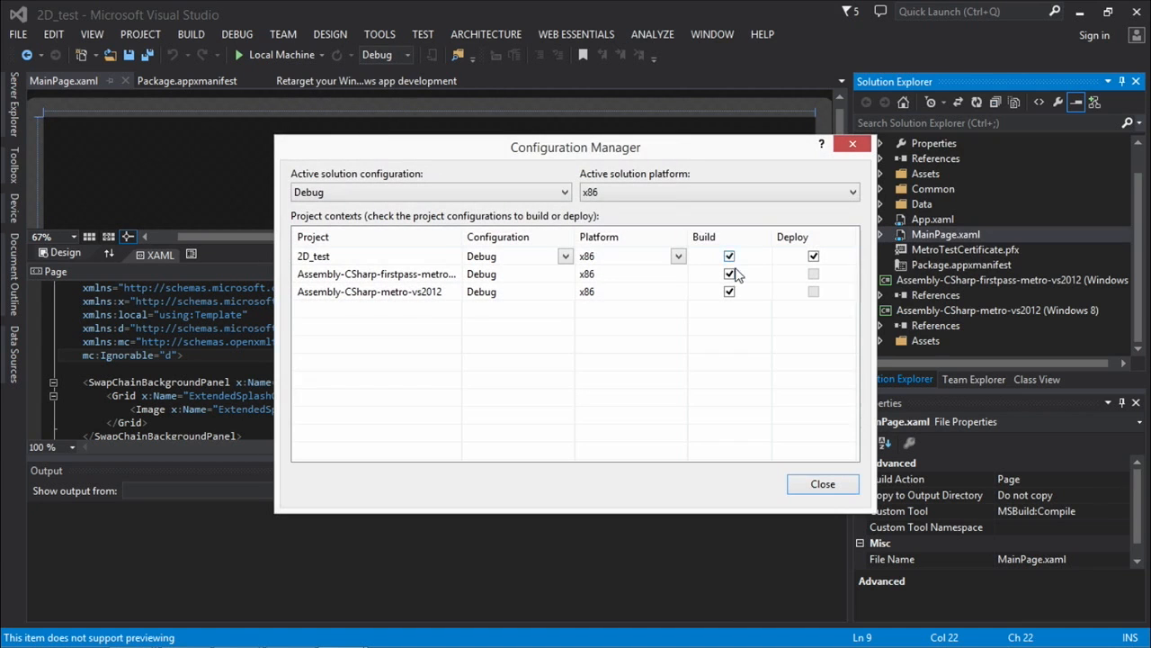
click(666, 192)
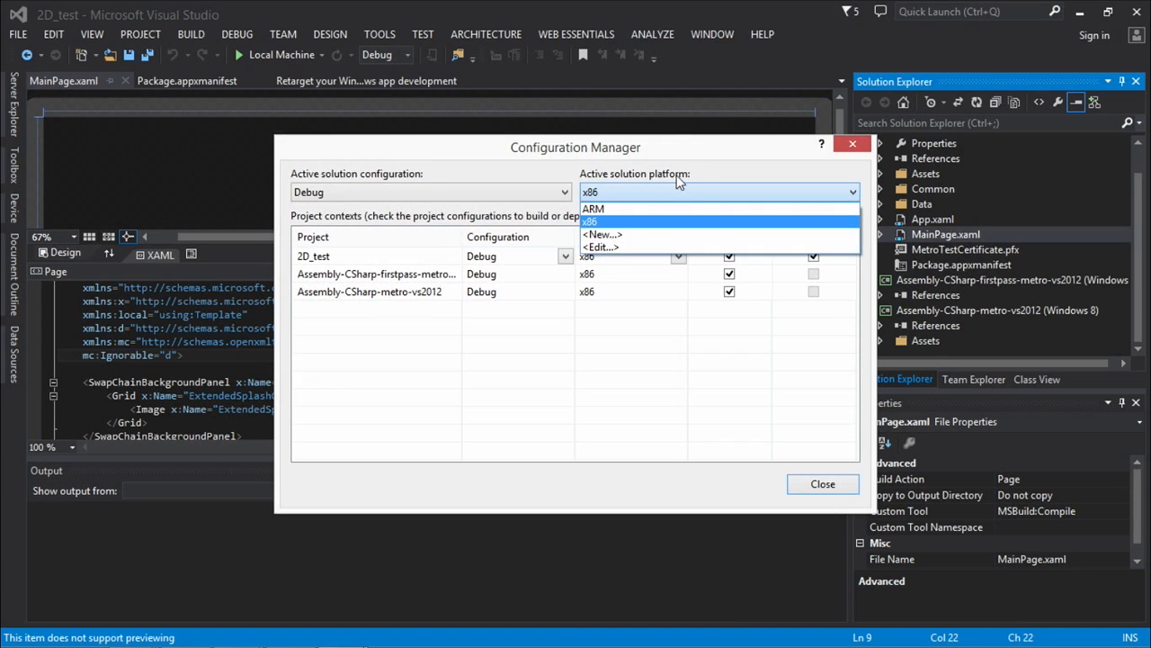
click(669, 220)
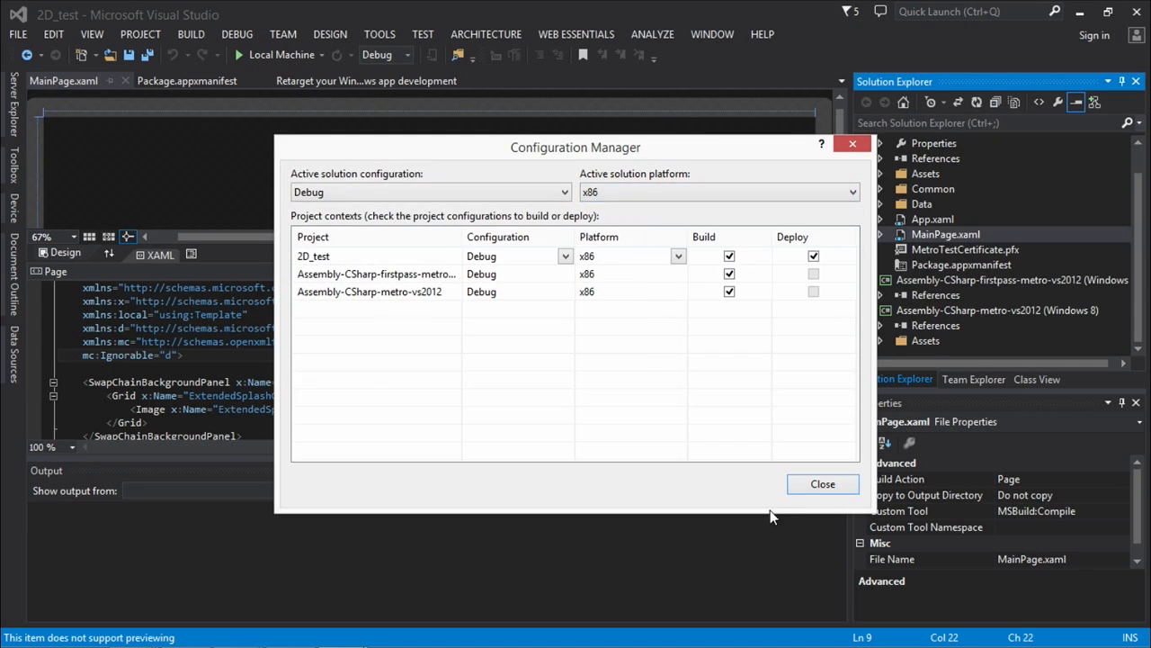
click(820, 485)
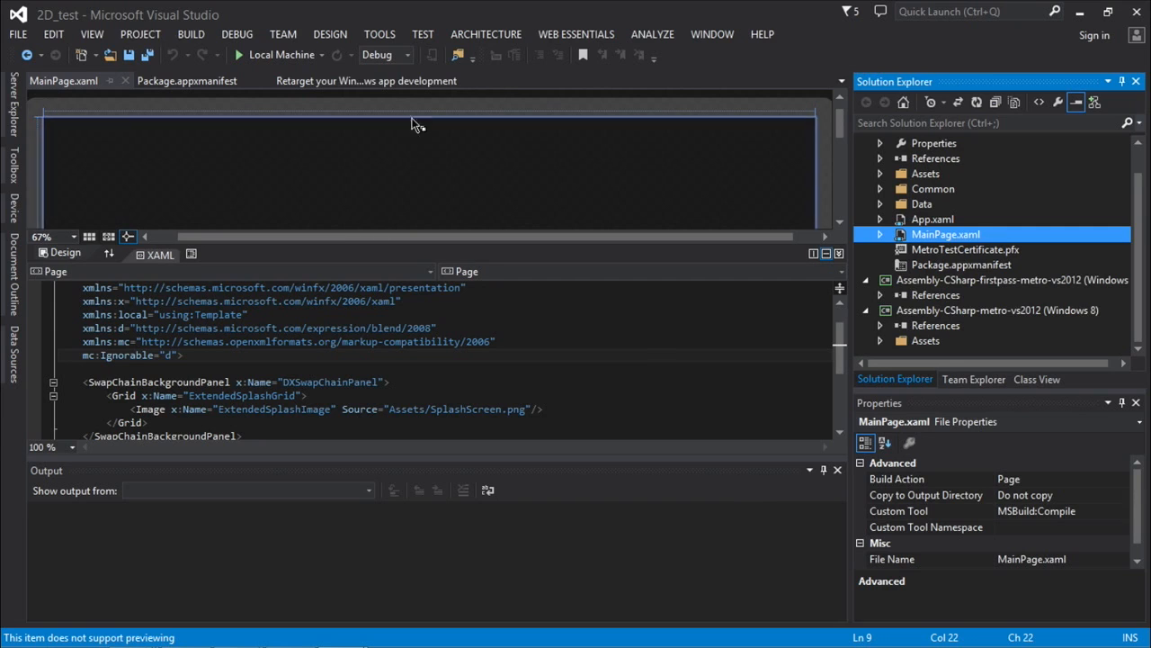
Set the solution configuration to Master.
click(407, 55)
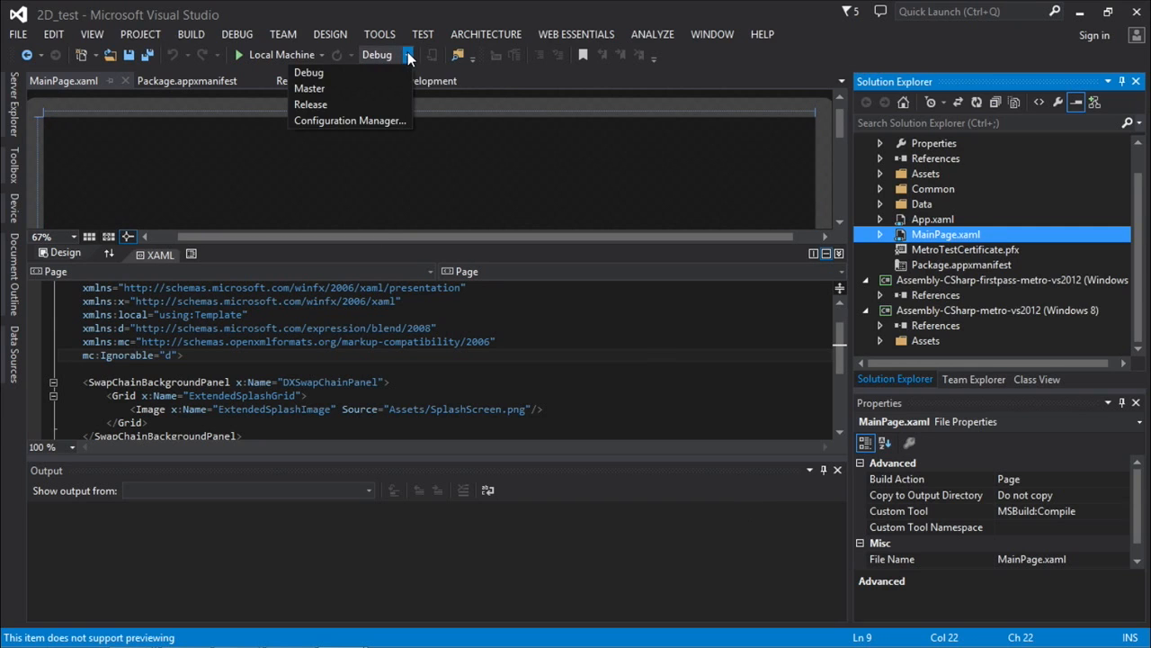
click(309, 88)
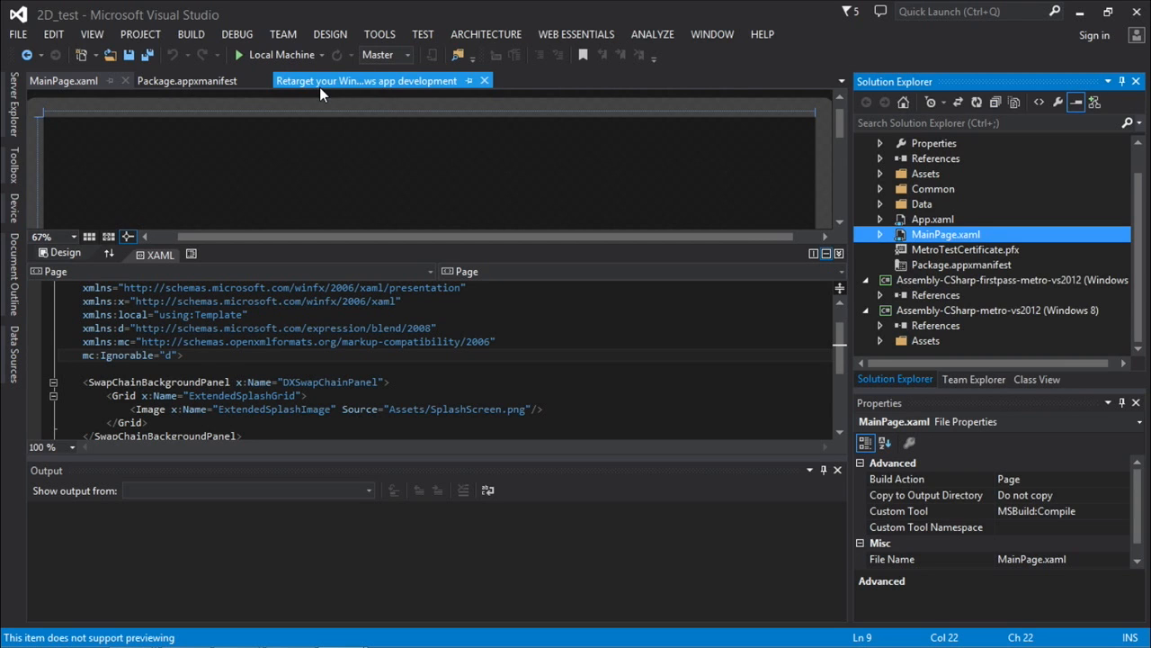
click(409, 55)
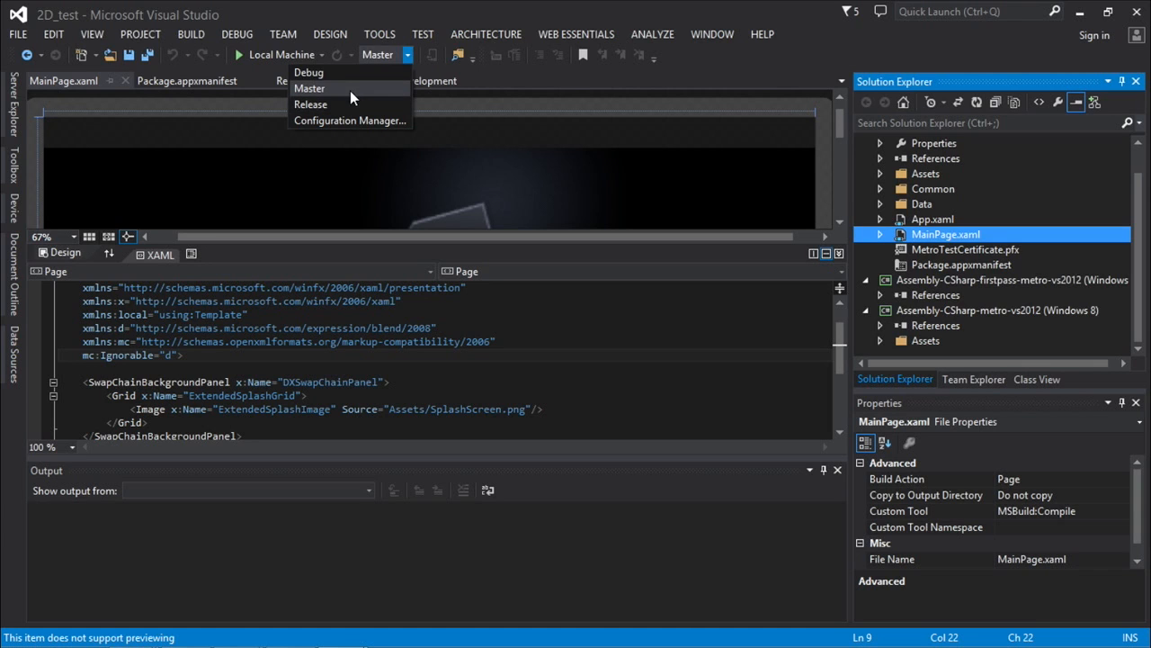
click(348, 90)
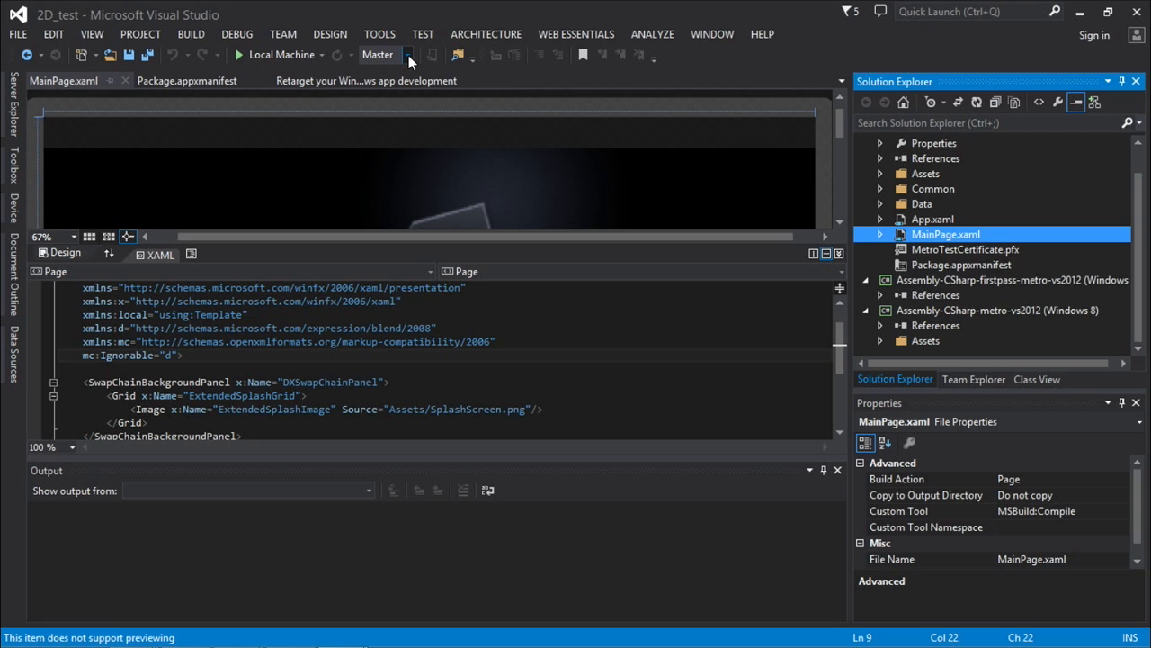
click(408, 55)
click(333, 86)
Switch to the PowerPoint slide show and advance it to the Universal Apps slide.
mouse_move(133, 632)
click(235, 631)
click(180, 544)
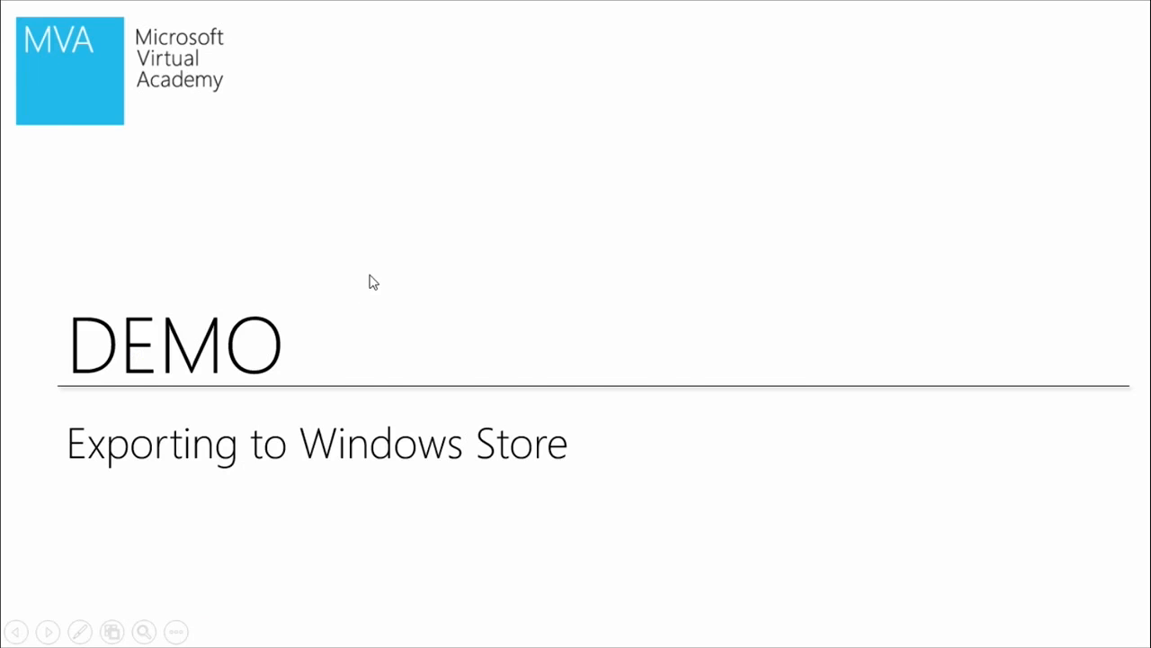
click(409, 271)
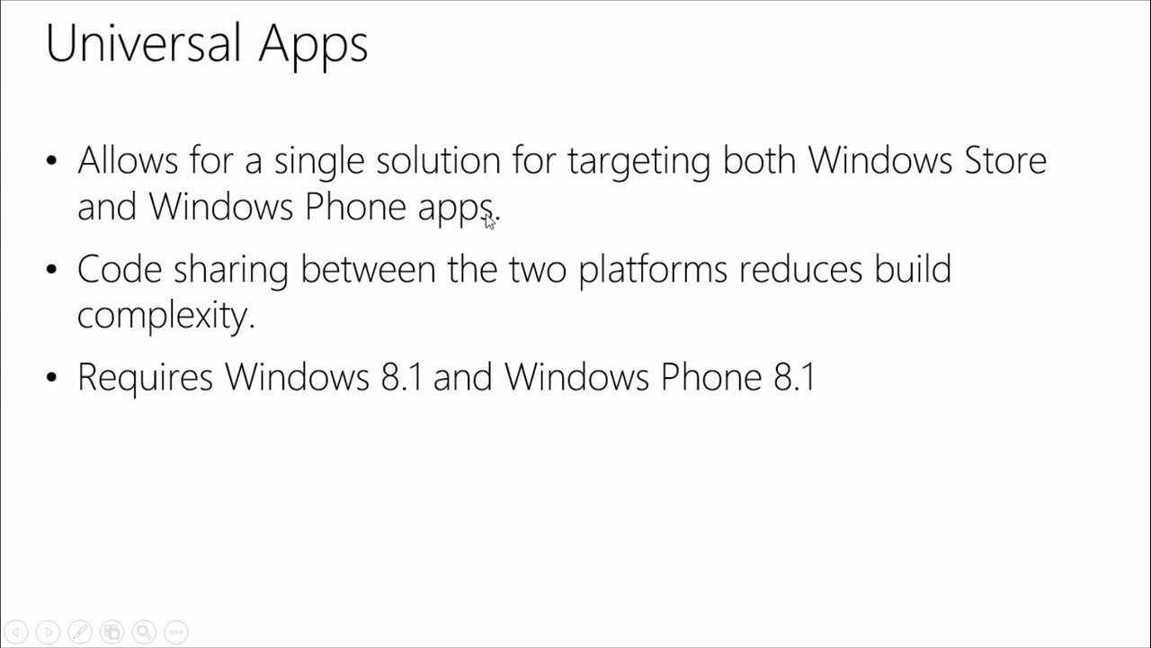
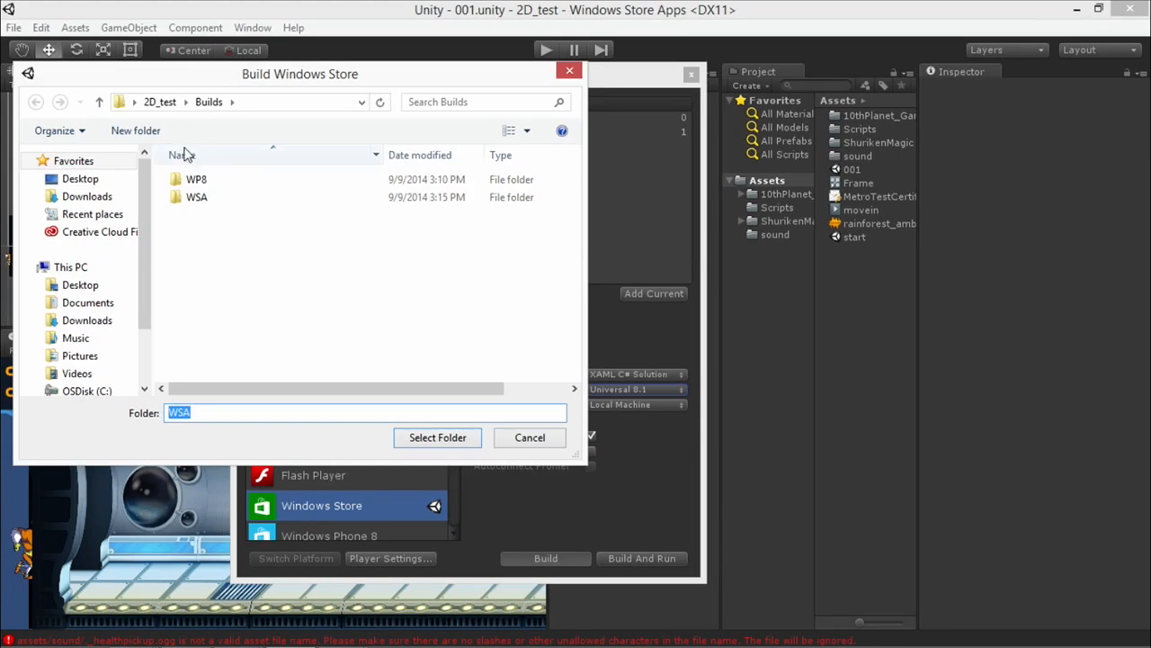
Create a folder named Universal inside Builds and build the Universal 8.1 project into it.
click(135, 131)
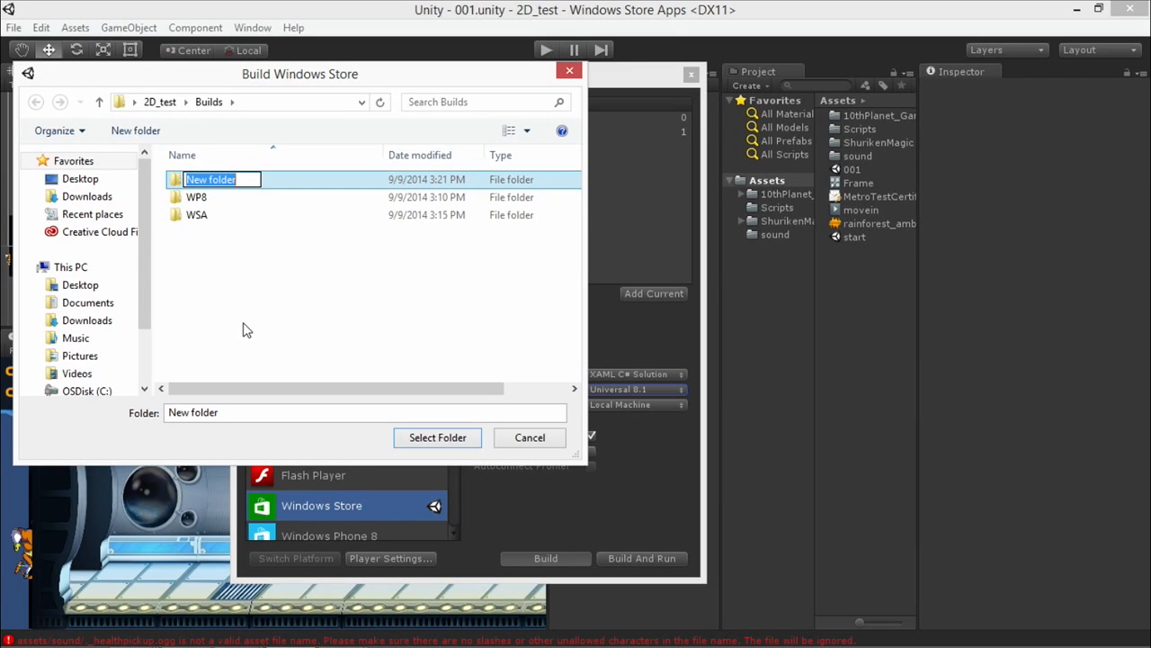
text(Uni)
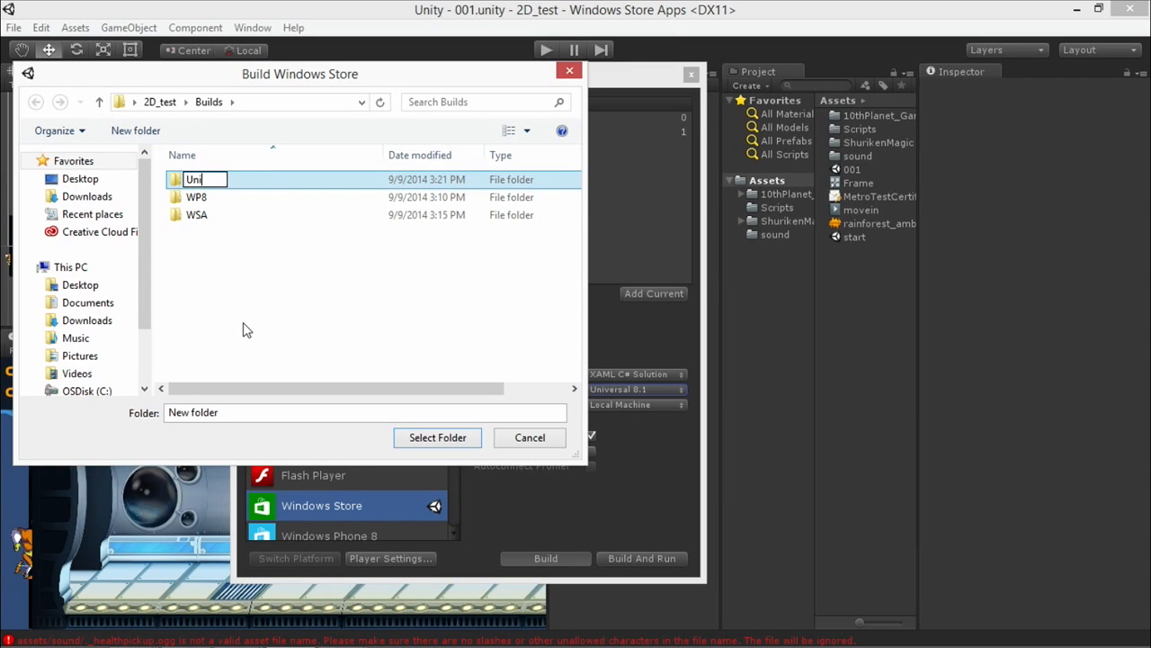
text(versal)
key(Return)
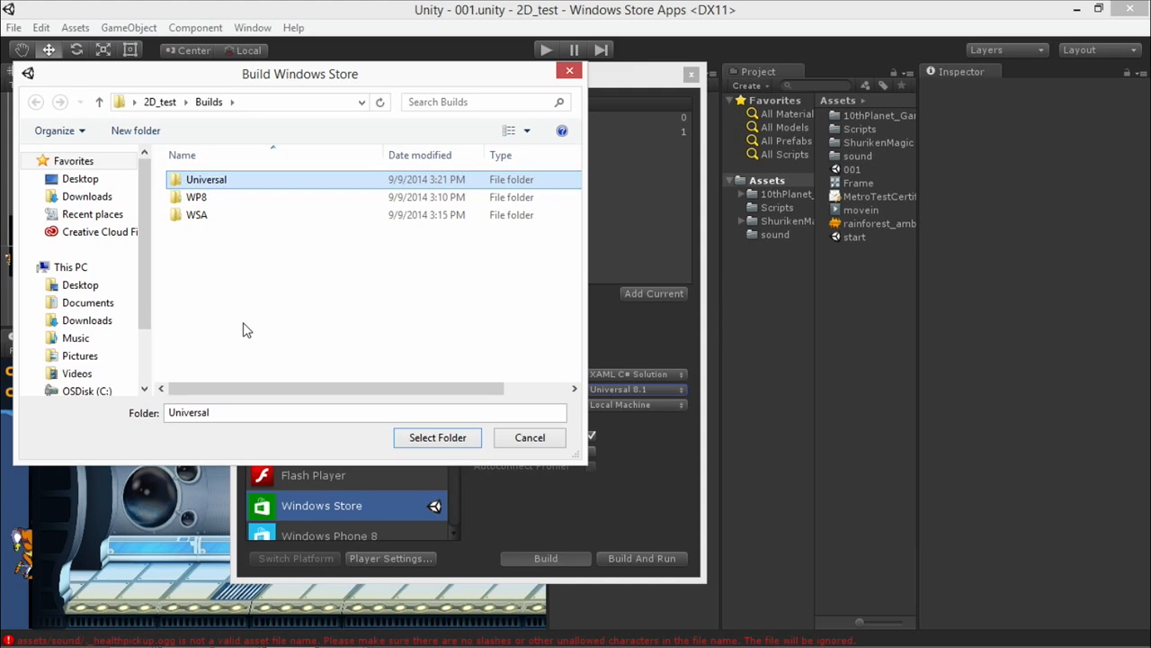
click(412, 439)
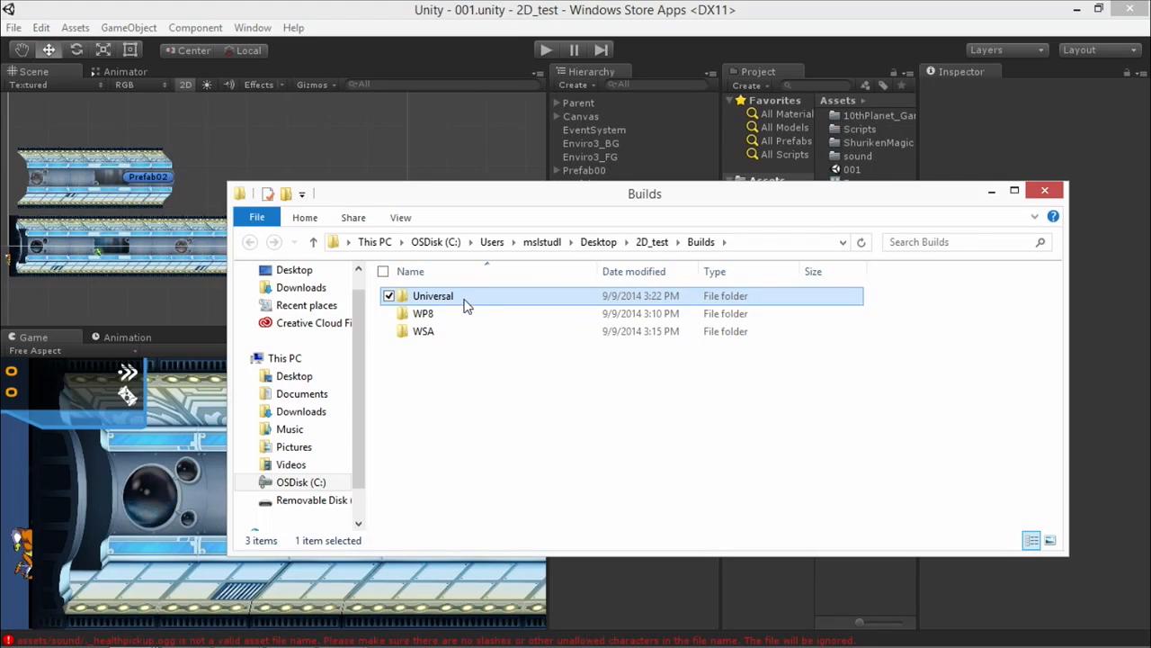
Open the 2D_test solution from the Universal build folder in Visual Studio.
double_click(465, 309)
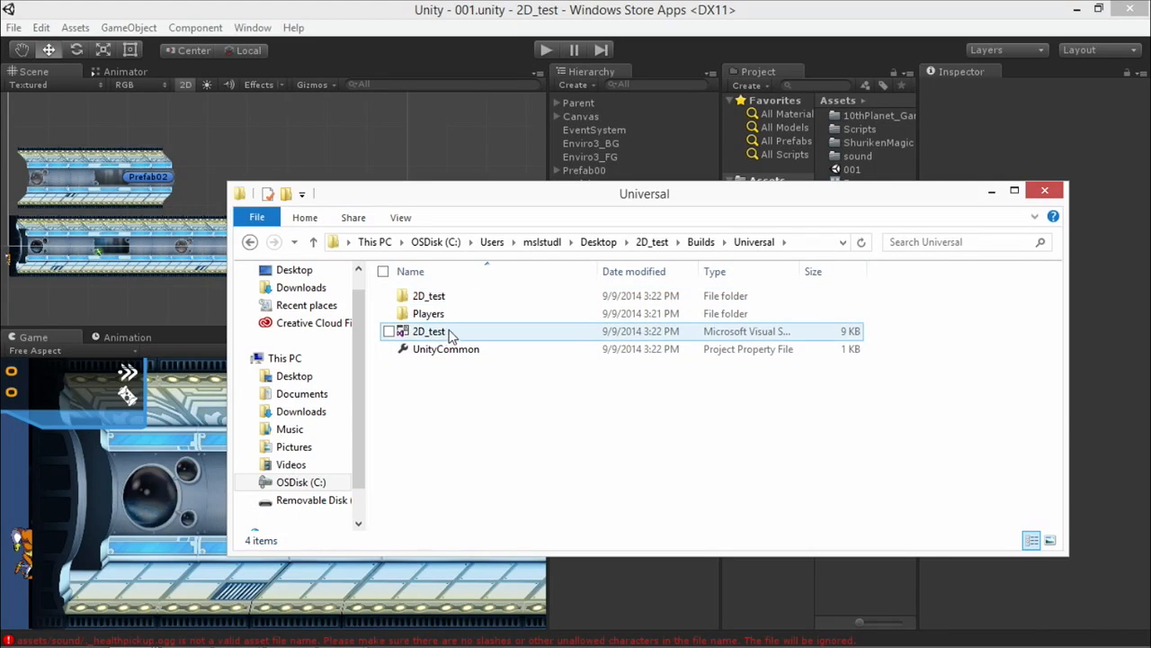
double_click(443, 332)
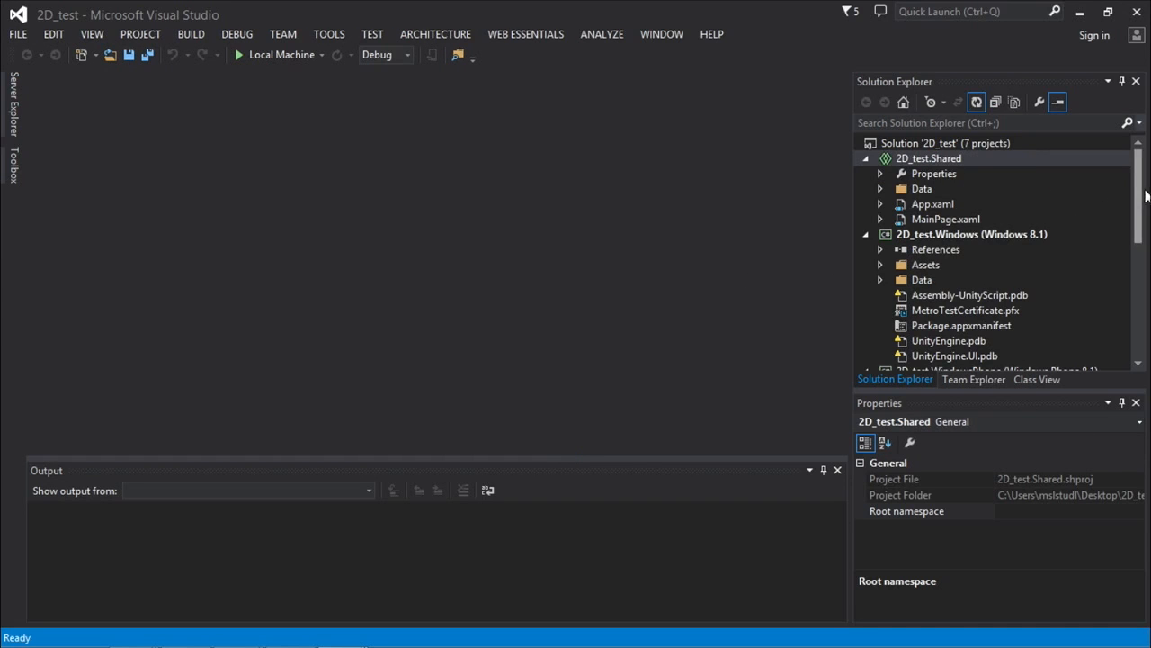
drag(1140, 202, 1140, 198)
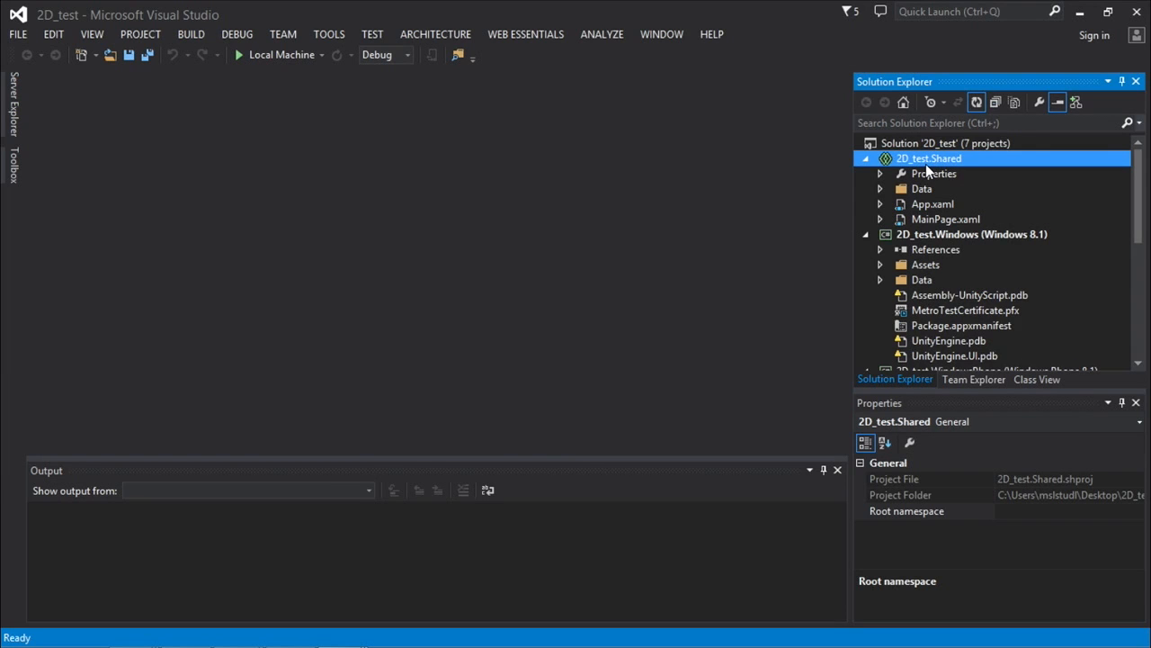
Magnify the screen to 200% and examine the 2D_test.Shared project's MainPage.xaml, App.xaml and Data folder.
key(super+plus)
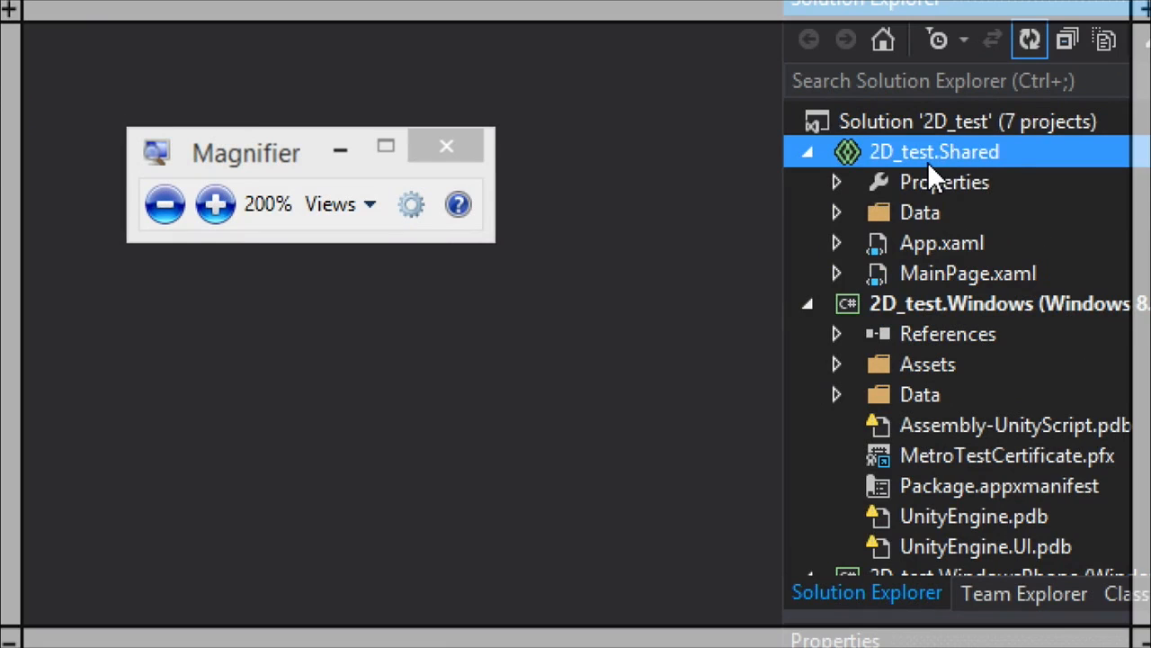
click(341, 150)
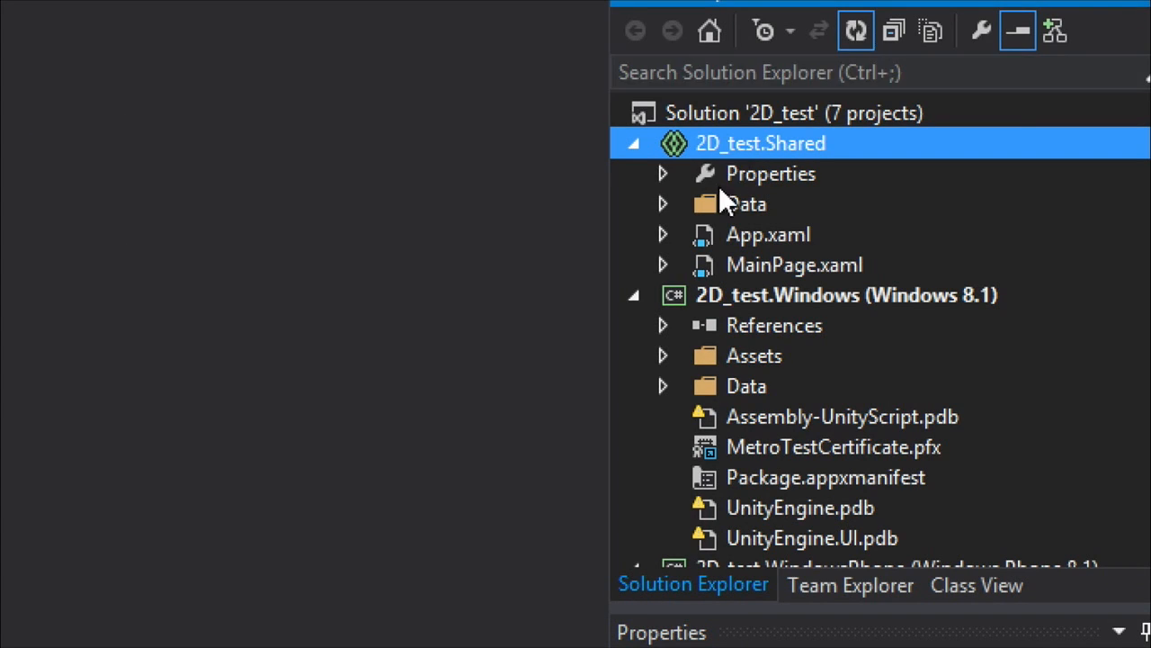
click(764, 265)
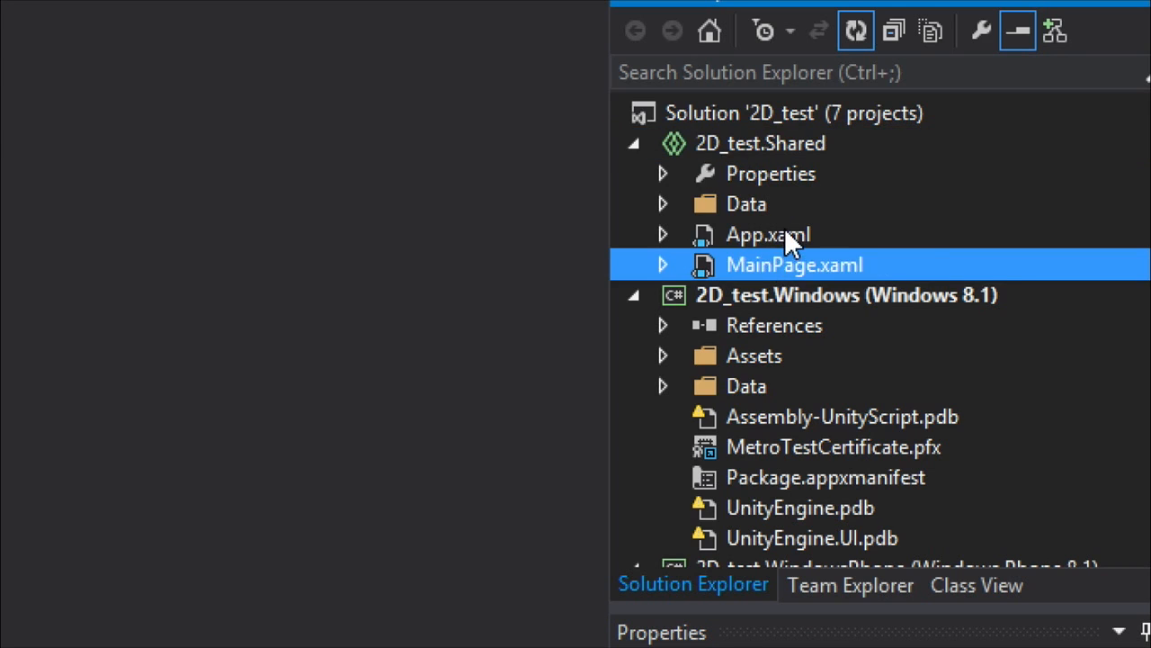
click(787, 234)
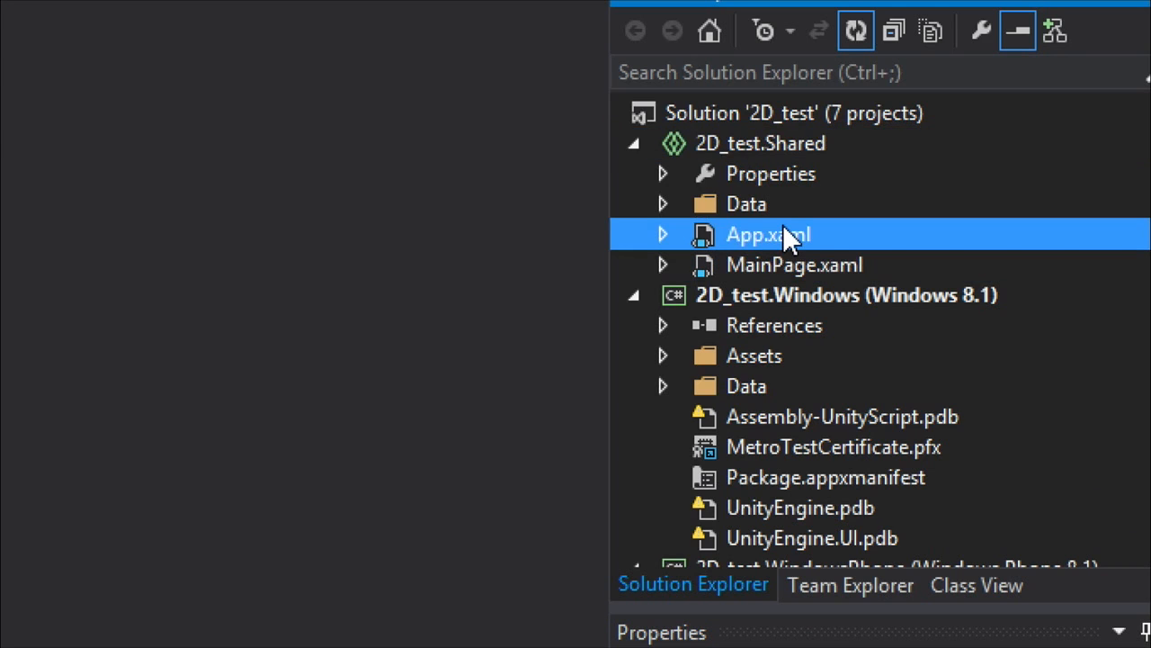
click(663, 204)
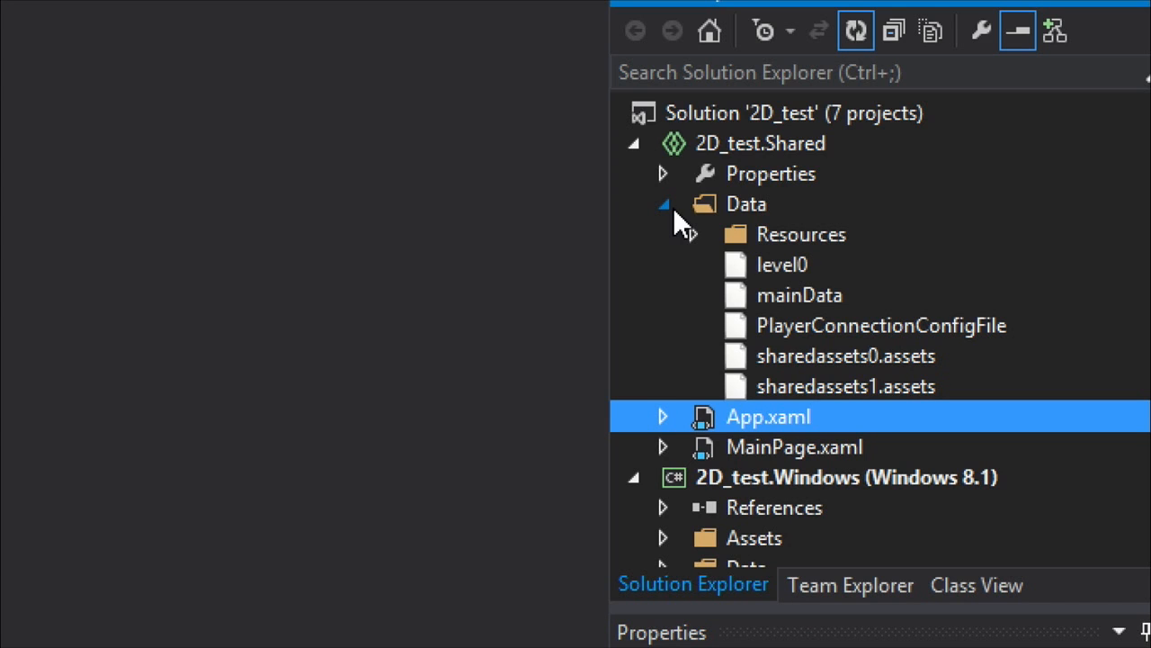
click(665, 203)
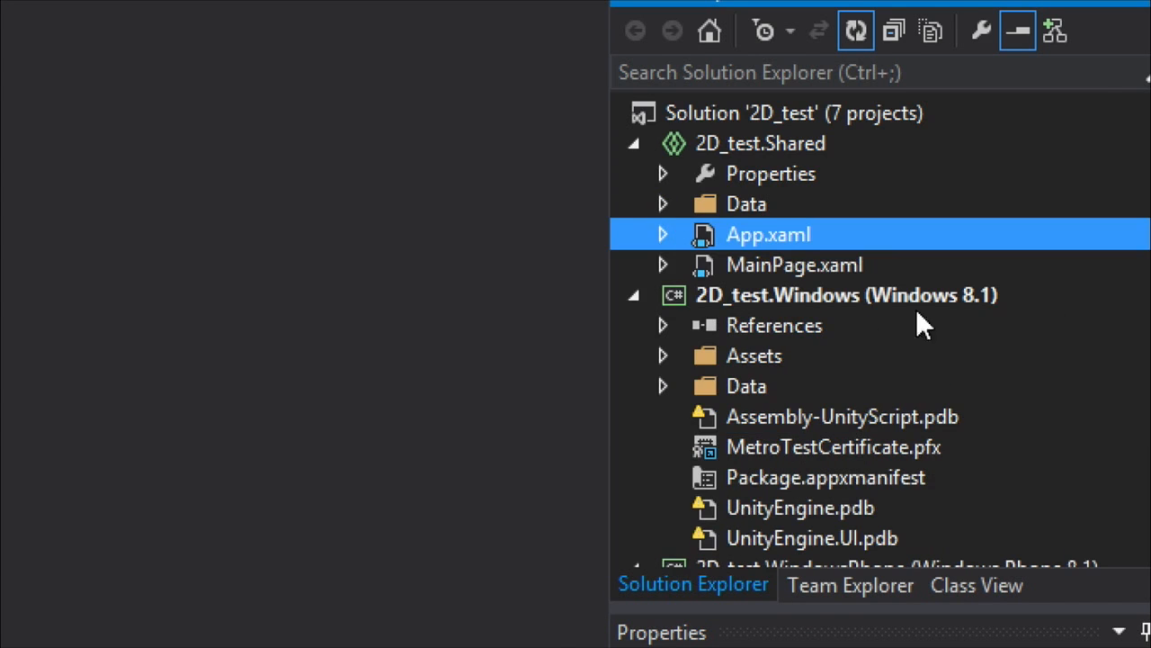
Look over the 2D_test.Windows (Windows 8.1) and 2D_test.WindowsPhone (Windows Phone 8.1) projects in the solution.
scroll(1120, 287, down, 1)
click(830, 232)
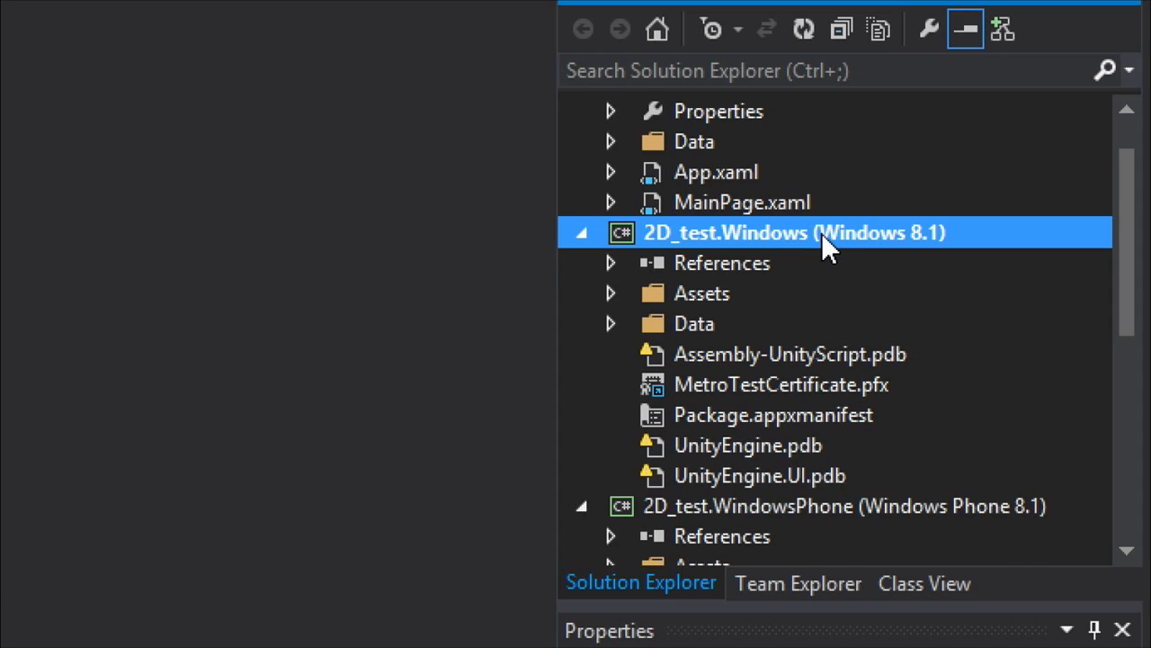
scroll(822, 233, up, 1)
scroll(823, 239, down, 3)
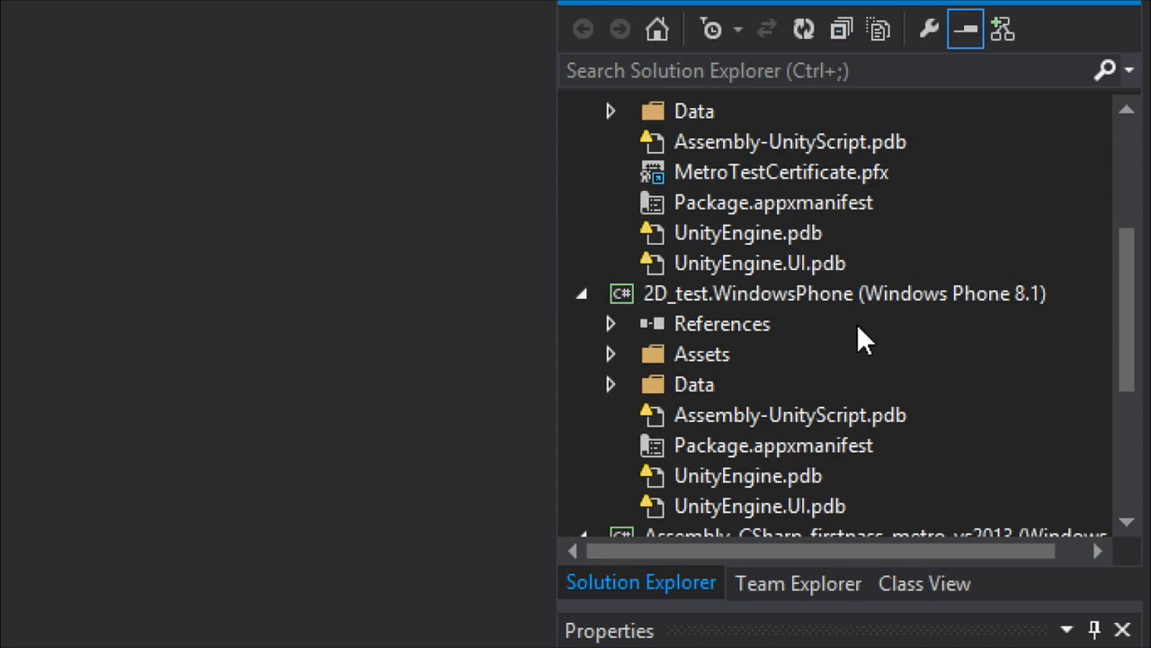
click(836, 297)
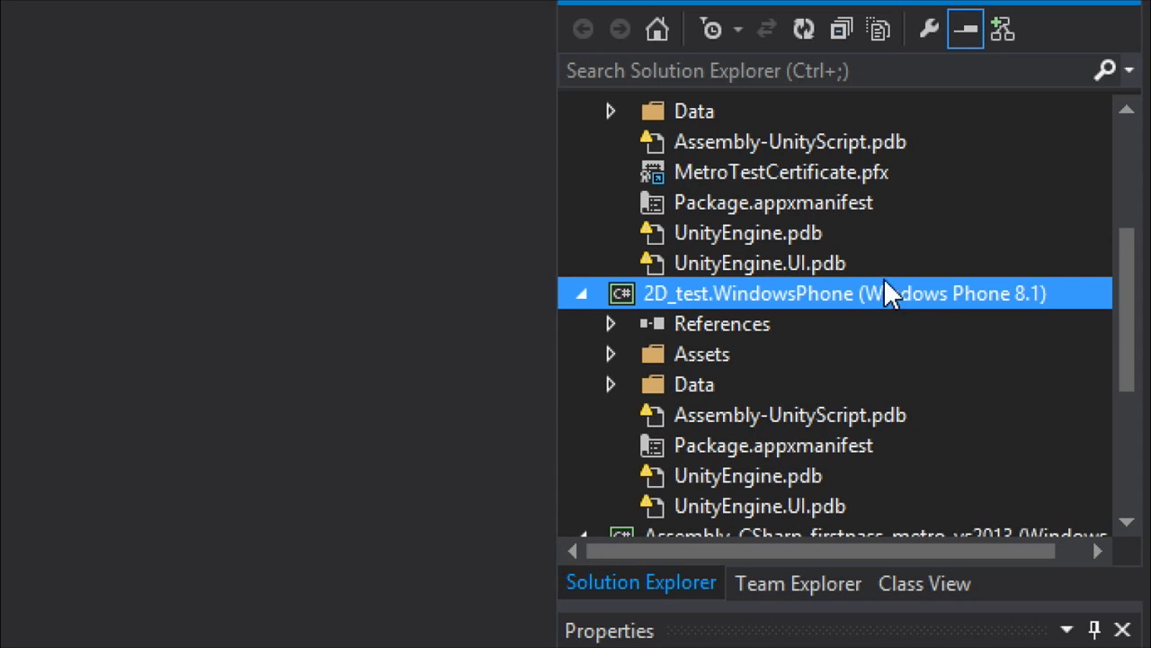
scroll(899, 305, down, 2)
scroll(810, 326, up, 5)
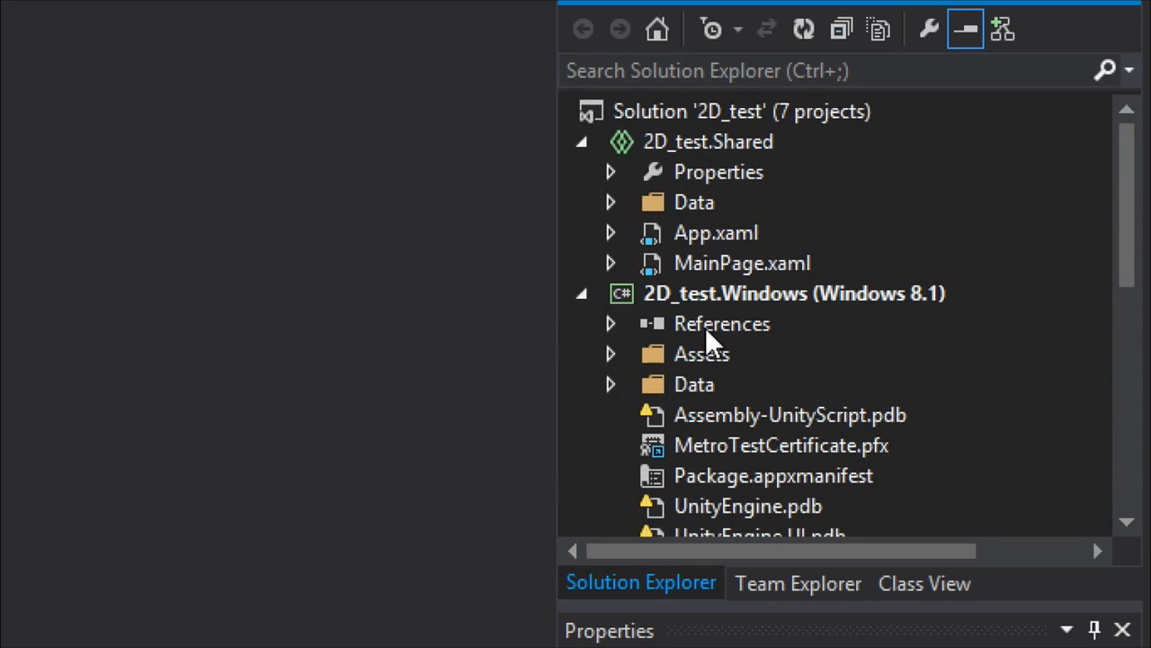
Expand and compare the Data folders of the Shared, Windows and WindowsPhone projects.
click(611, 203)
scroll(782, 274, down, 3)
click(610, 293)
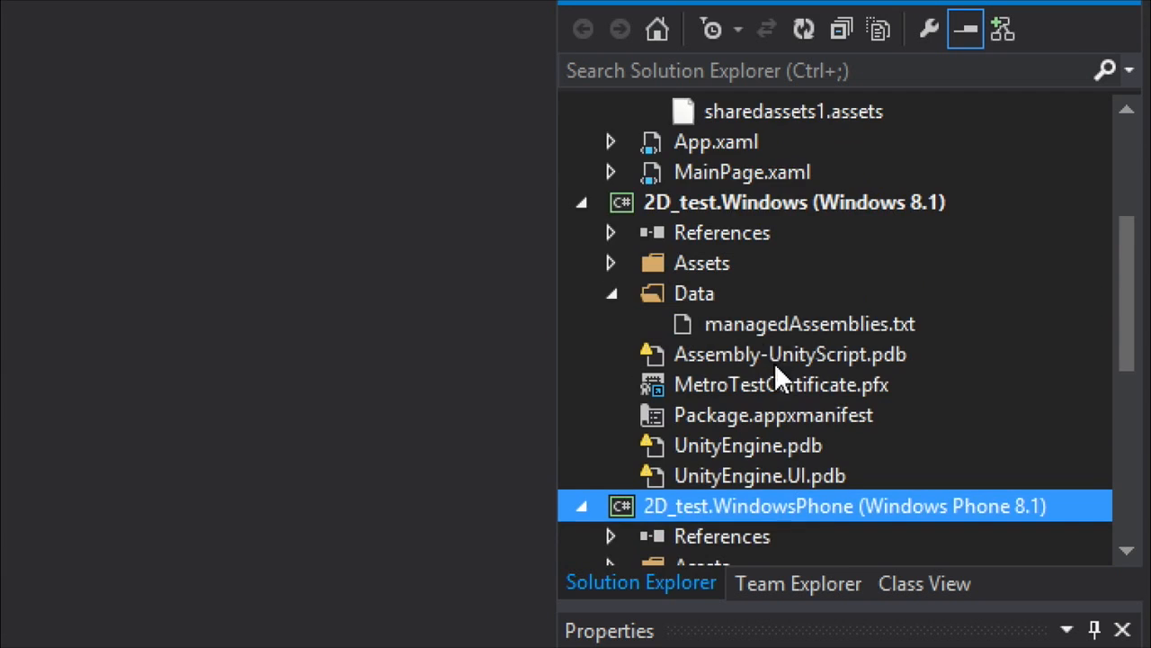
scroll(773, 360, down, 5)
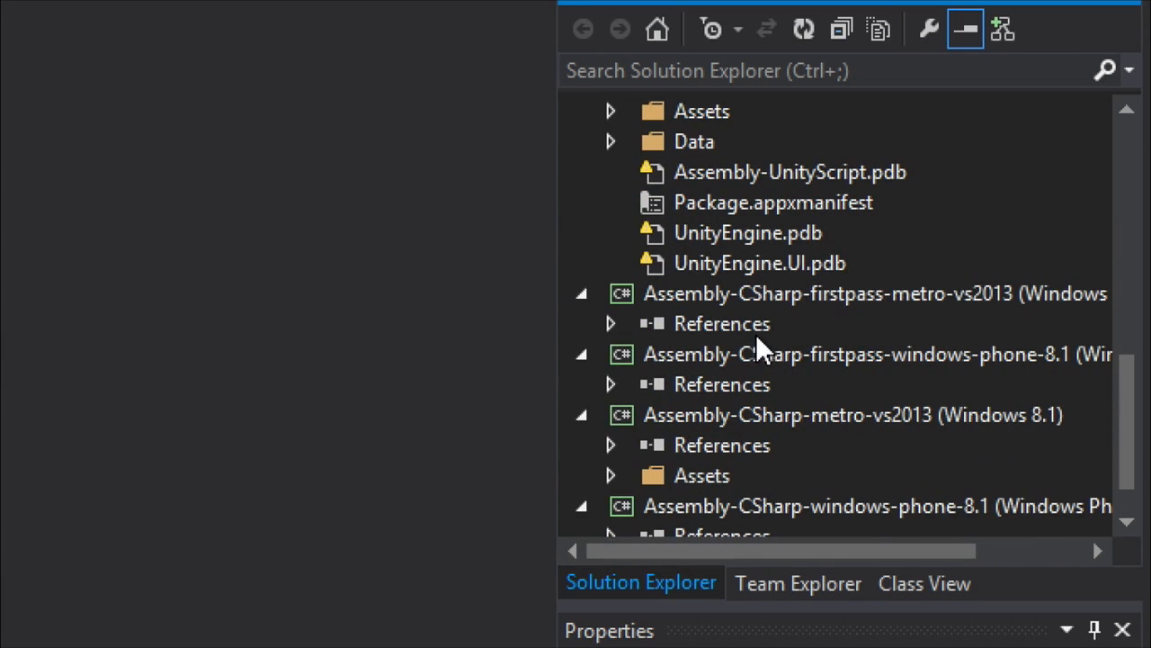
scroll(760, 336, up, 2)
click(609, 322)
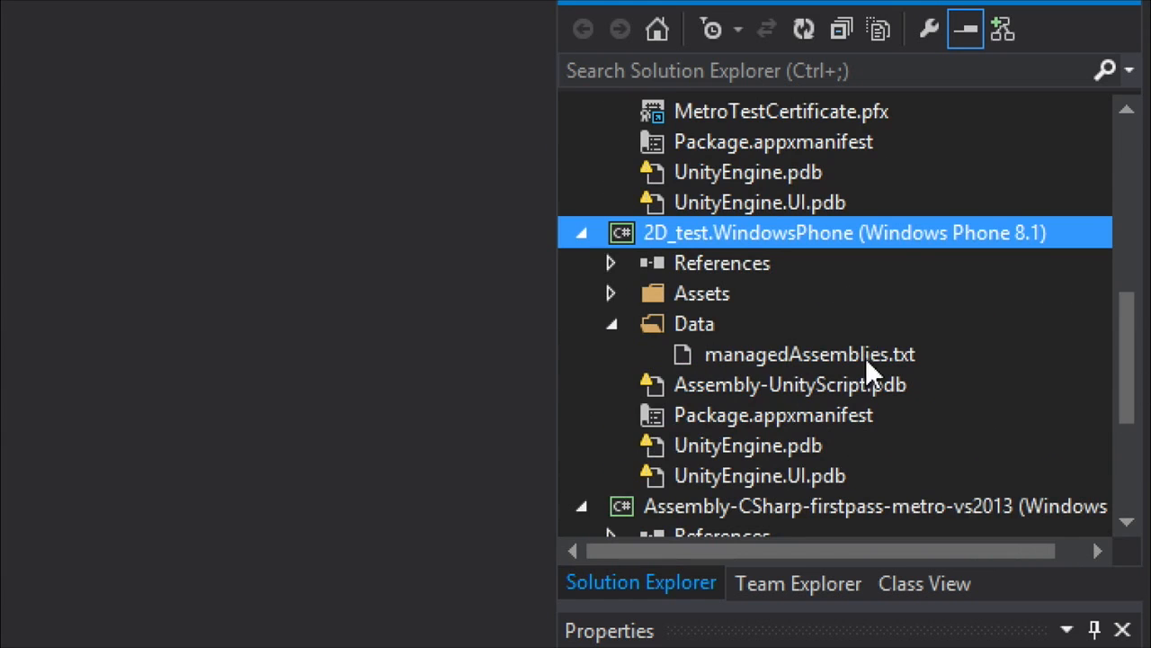
Examine the Windows project's Assets folder and select the WindowsPhone project's Package.appxmanifest.
drag(1129, 360, 1115, 301)
click(609, 171)
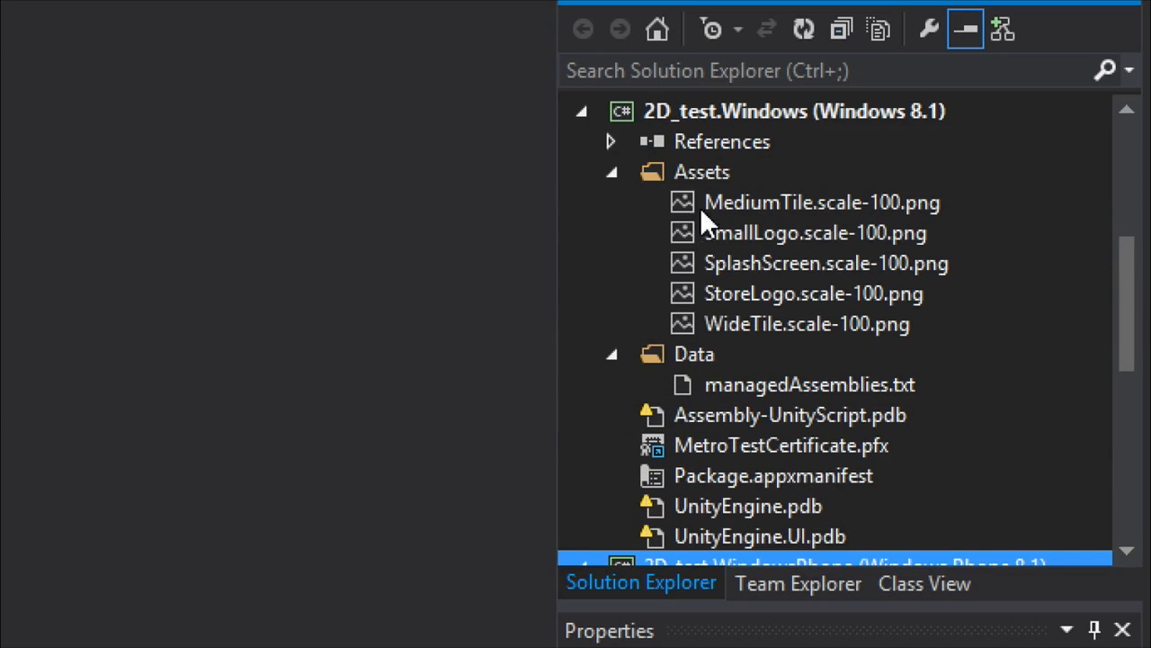
drag(1126, 313, 1110, 347)
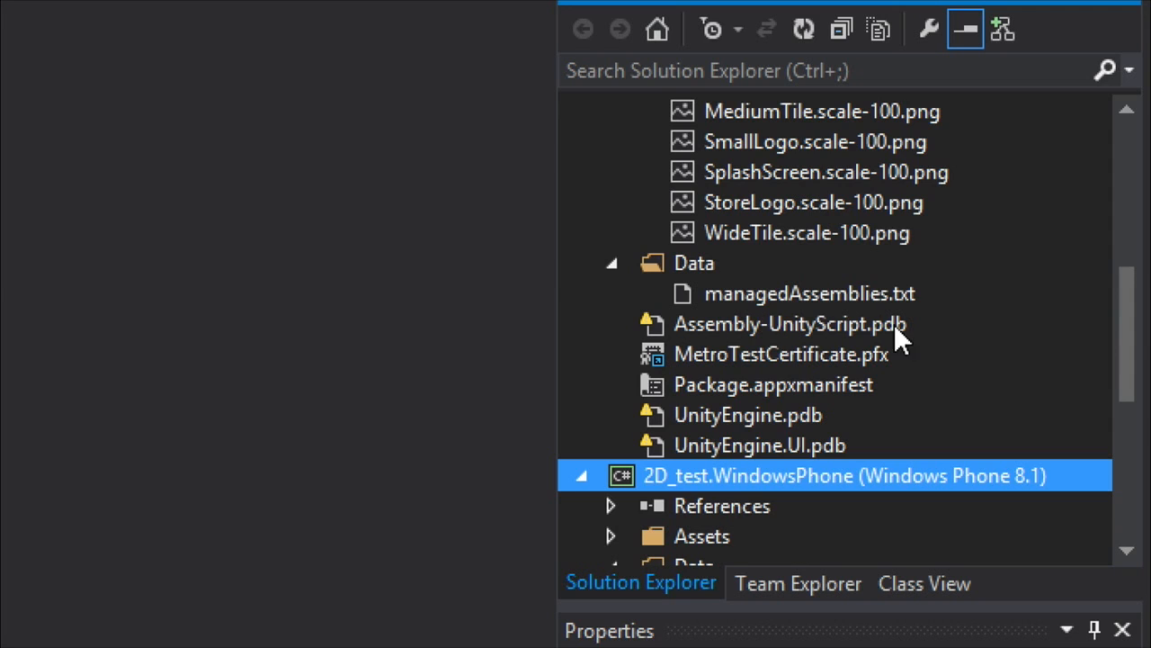
scroll(1025, 346, down, 2)
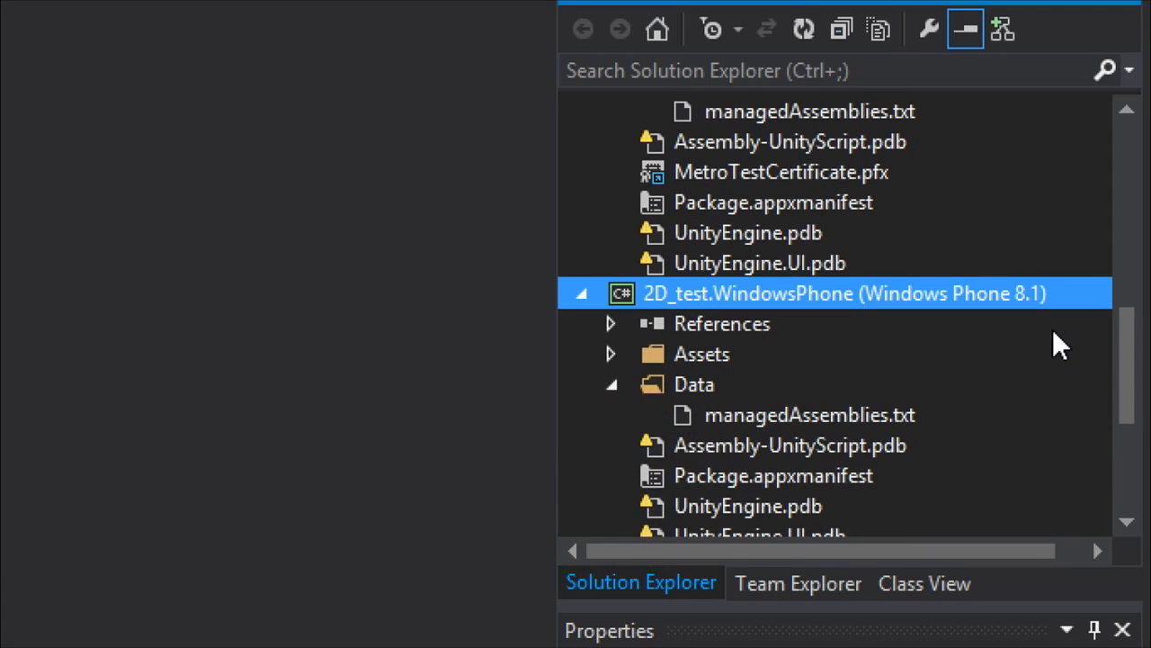
drag(1130, 368, 831, 414)
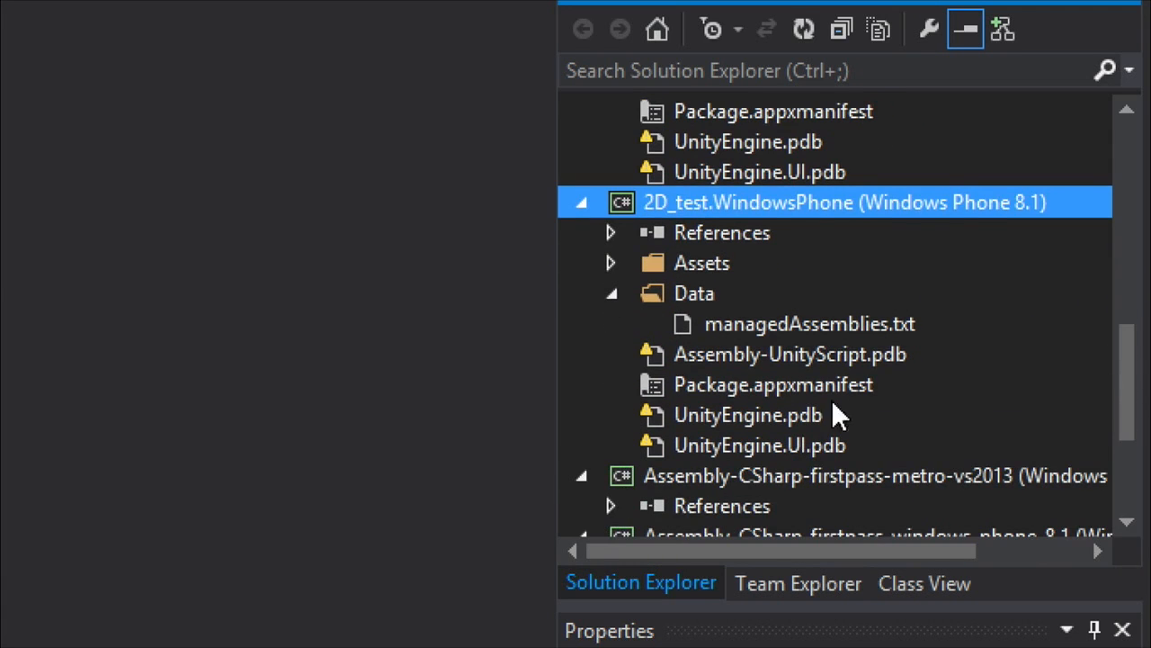
click(732, 385)
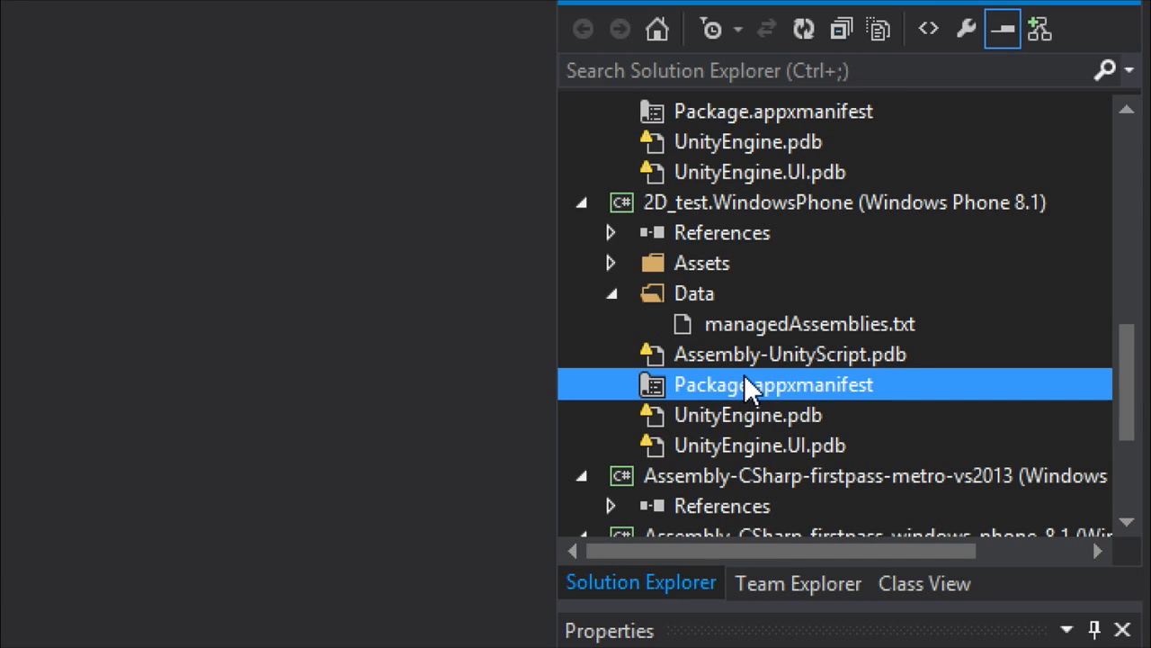
Examine the scripts in the Assets folder of the Assembly-CSharp-metro-vs2013 project.
drag(1123, 381, 1070, 441)
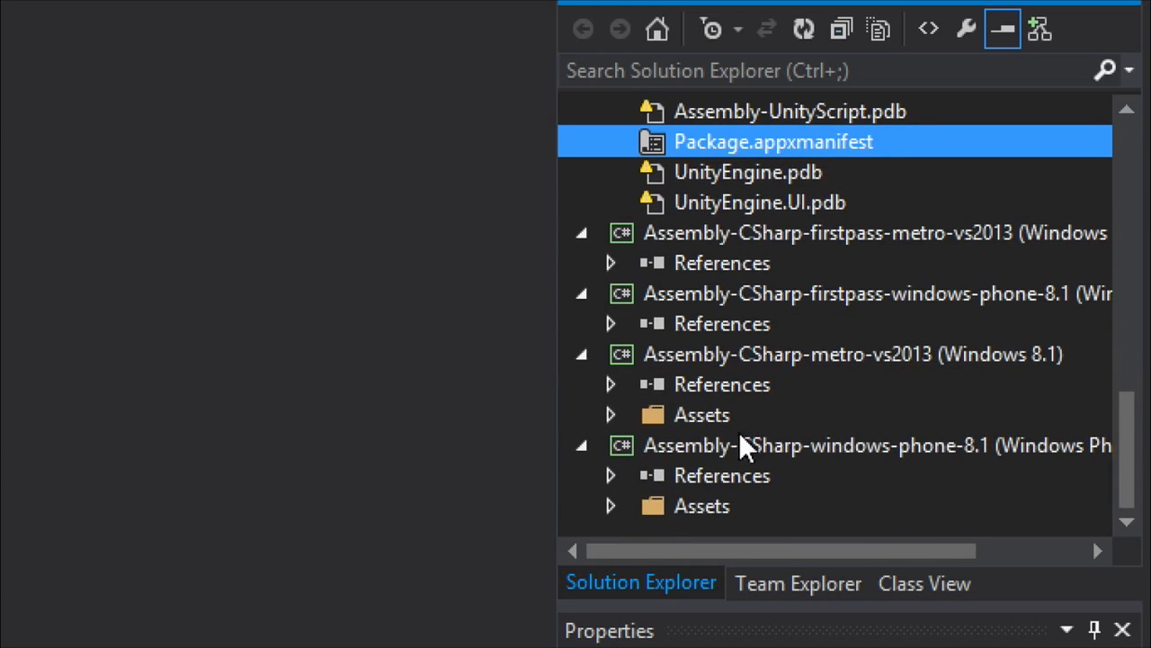
click(611, 415)
click(643, 444)
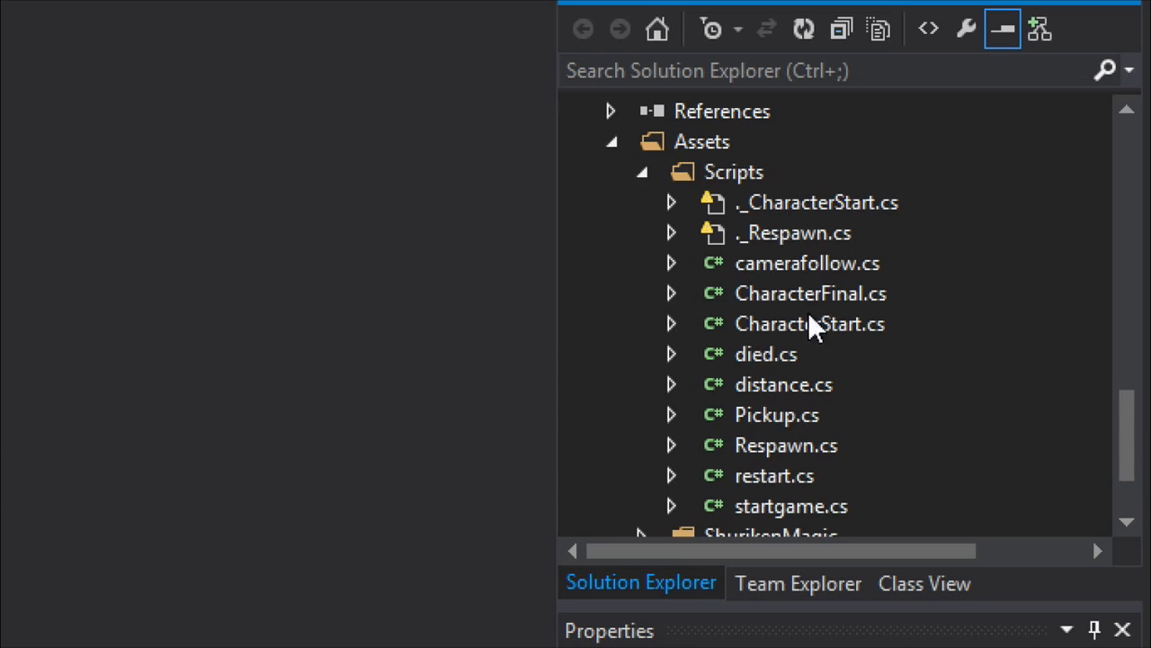
drag(1125, 462, 1124, 444)
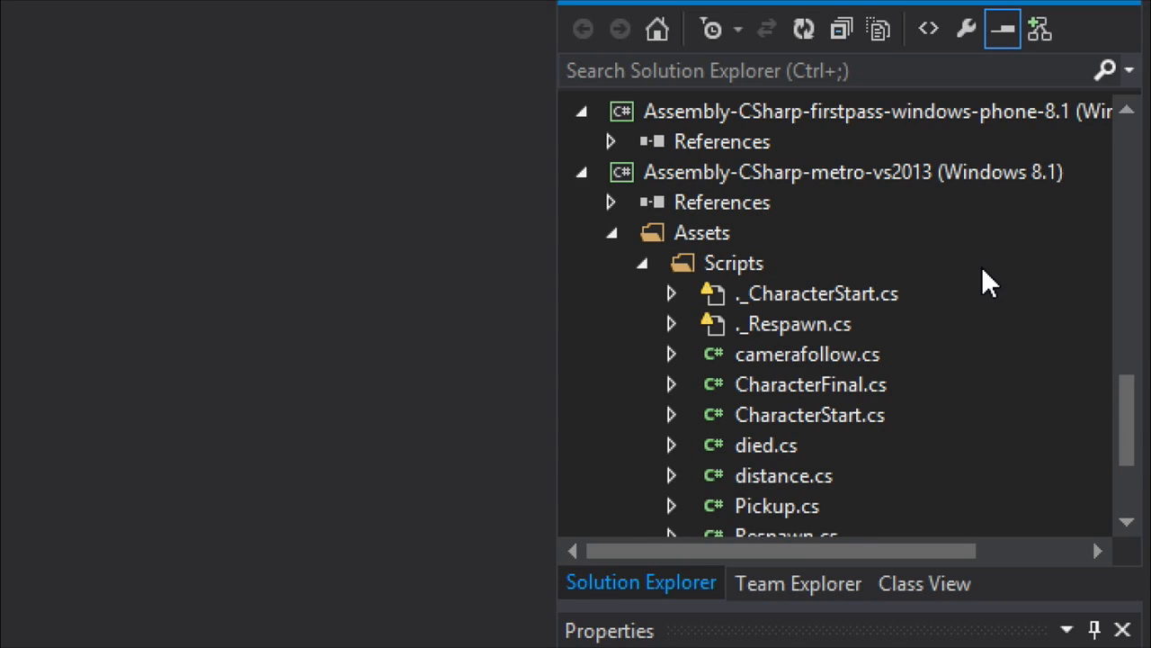
Collapse the expanded Data and Assets folders across the Shared, Windows, WindowsPhone and Assembly-CSharp-metro-vs2013 projects.
drag(1130, 431, 1140, 144)
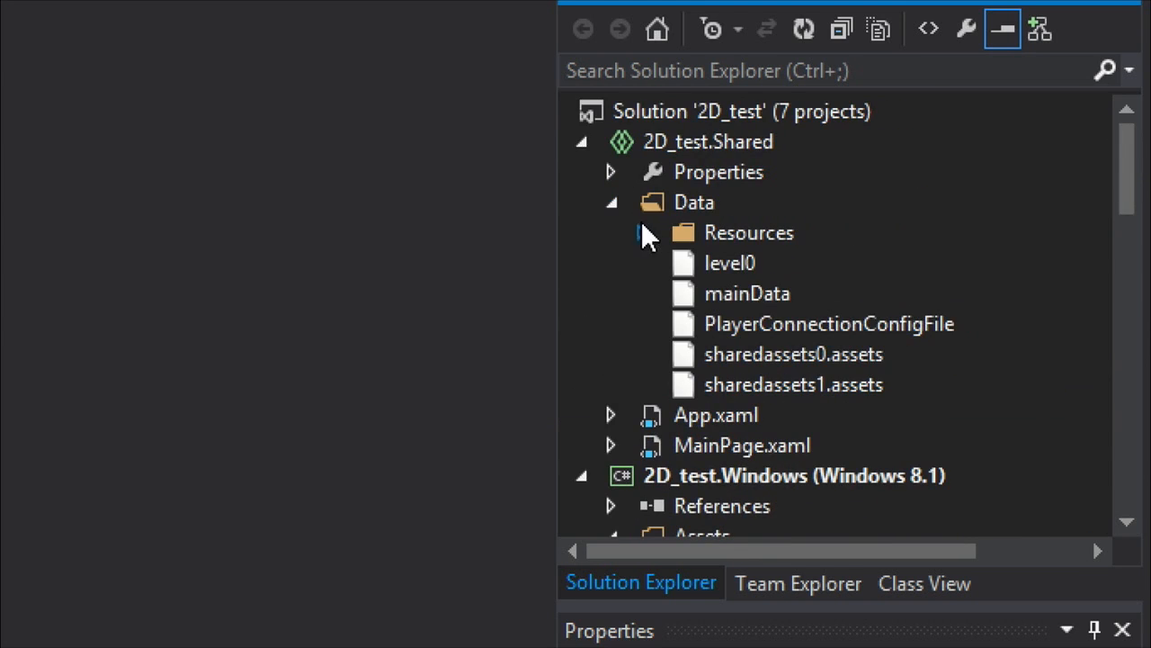
click(612, 202)
click(611, 354)
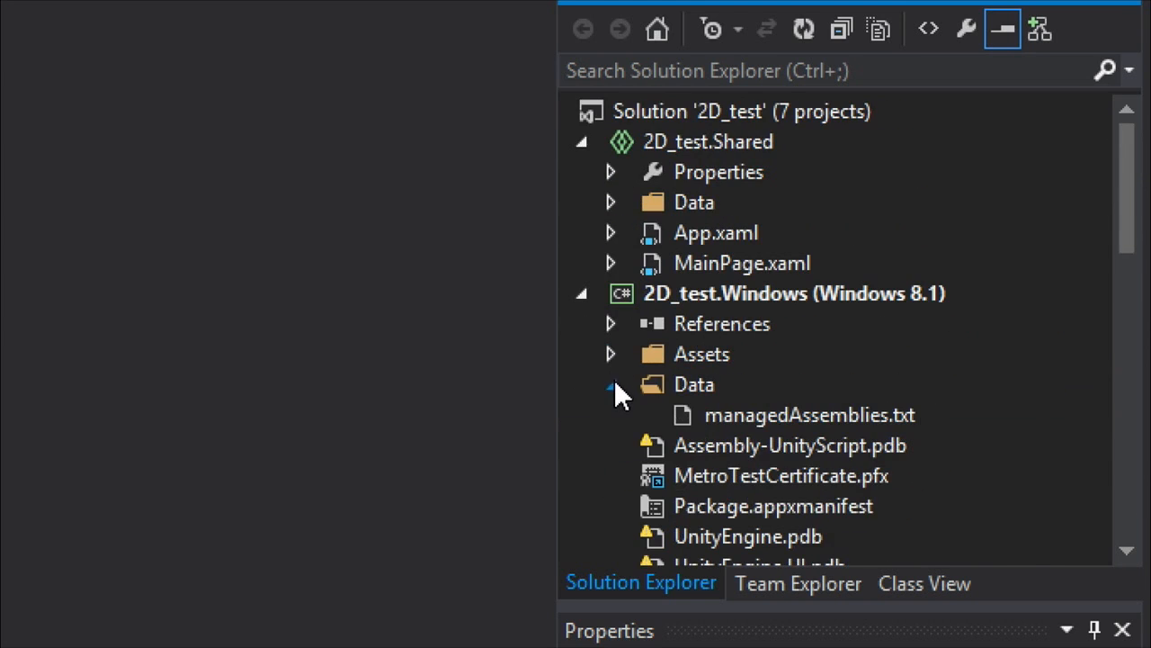
click(612, 384)
scroll(621, 413, down, 9)
scroll(612, 359, up, 1)
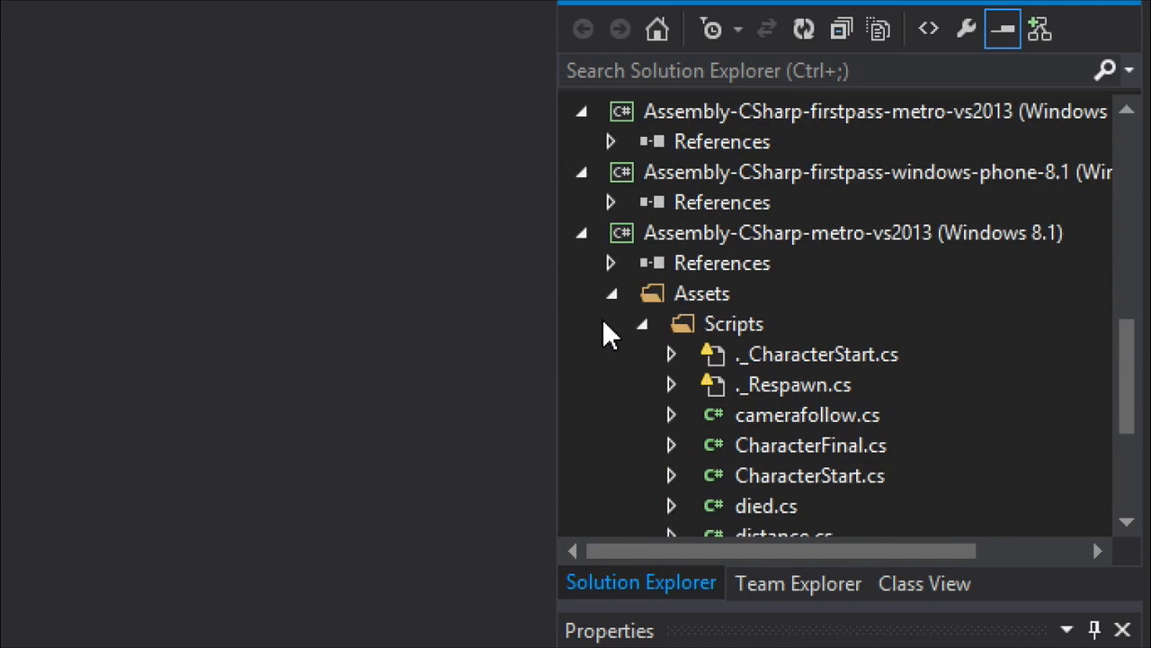
click(612, 295)
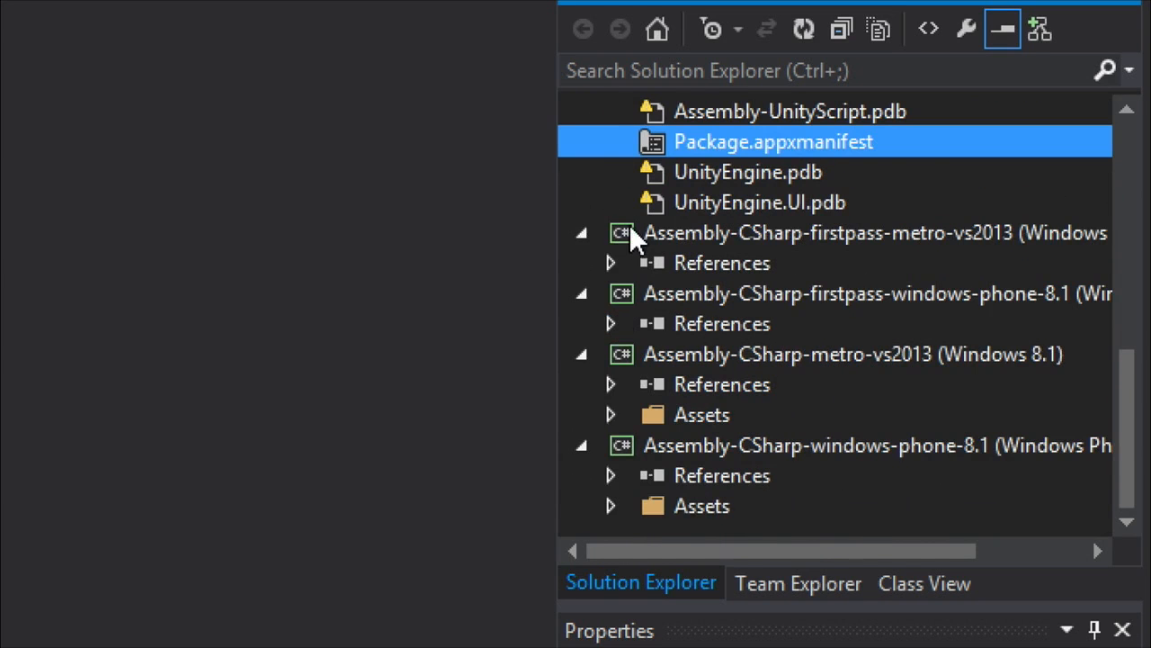
scroll(634, 234, up, 4)
click(610, 417)
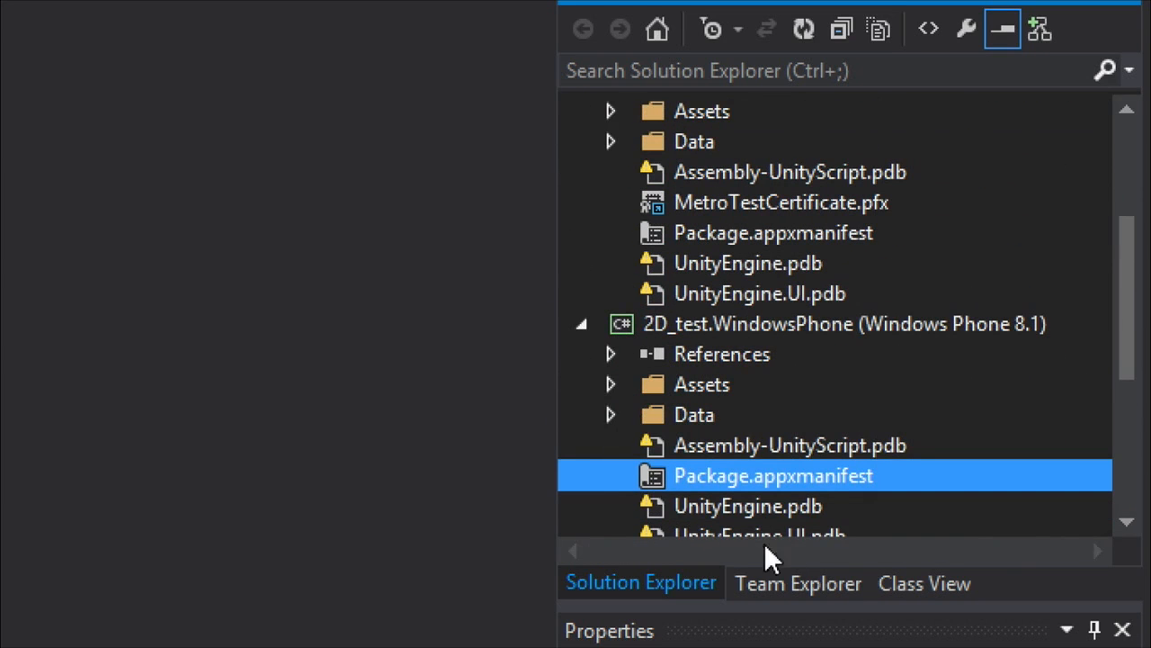
Run the Windows 8.1 project on the Local Machine in the Debug configuration.
scroll(883, 351, up, 3)
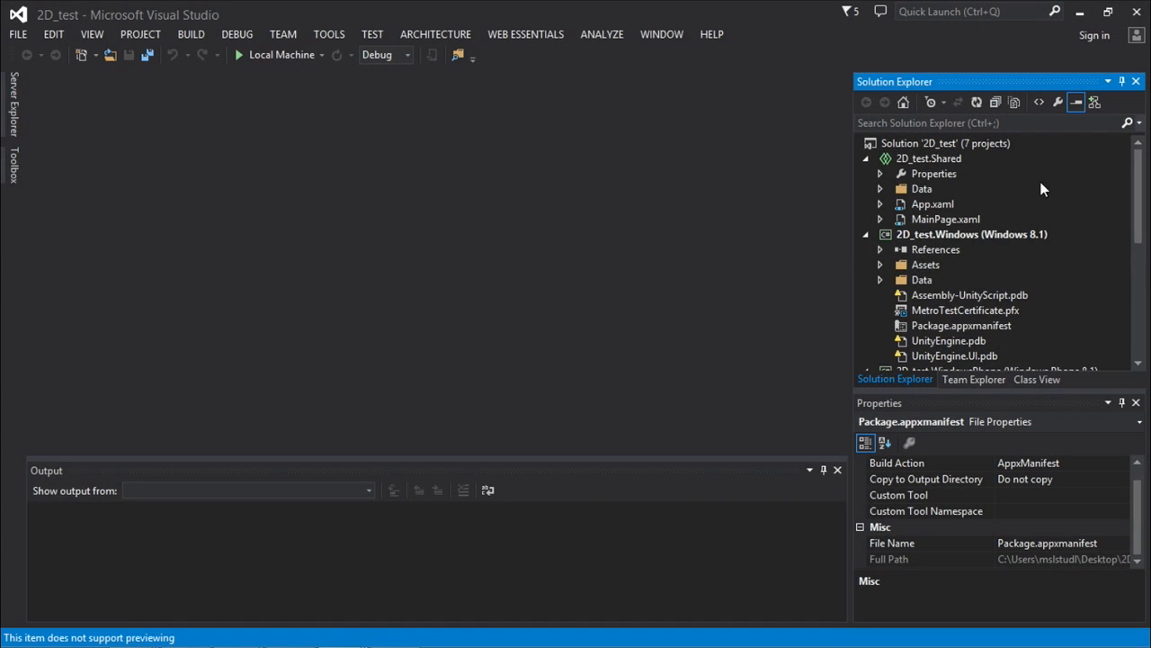
click(269, 58)
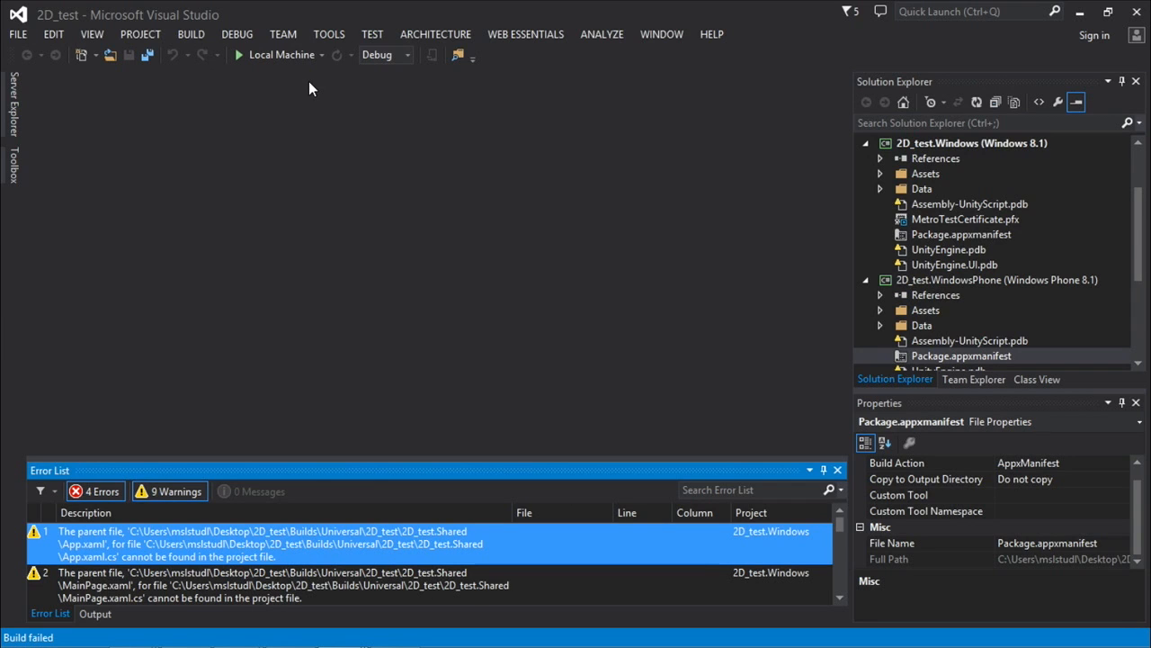
Set the solution's active platform to x86 for all projects in the Configuration Manager.
click(406, 55)
click(359, 120)
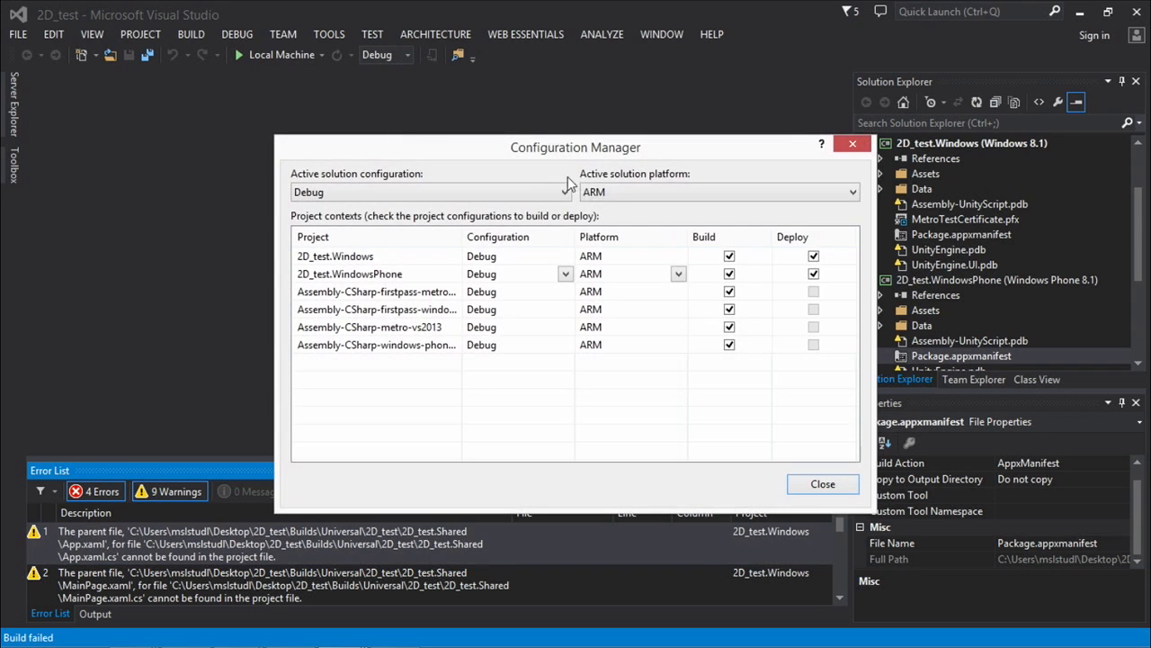
click(592, 192)
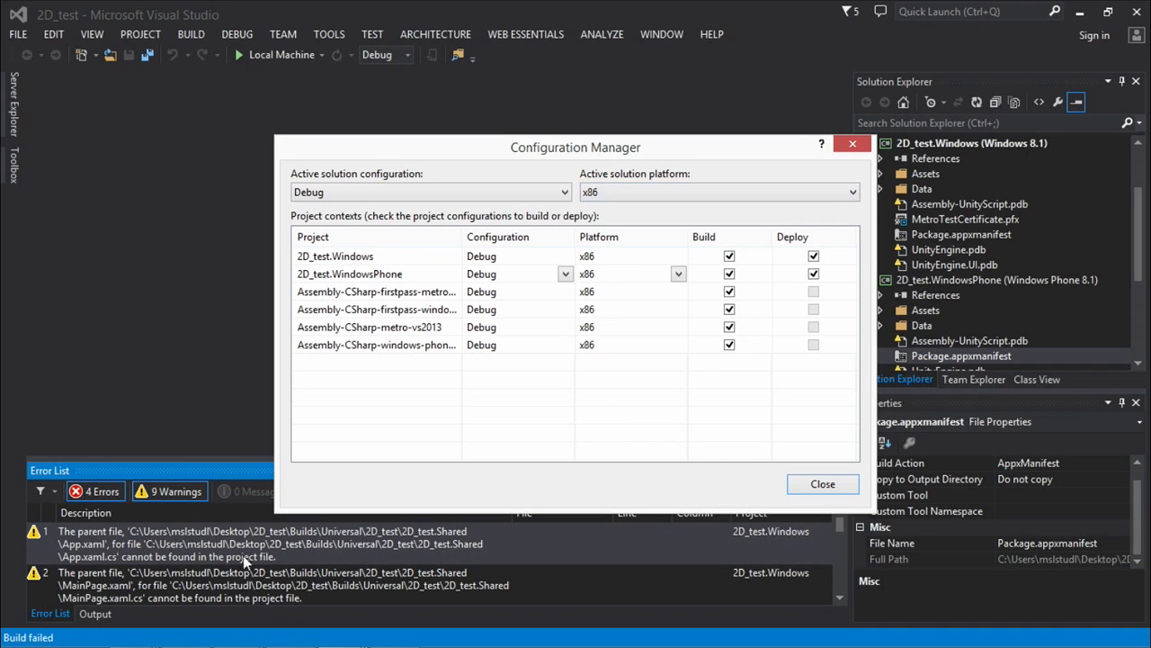
click(793, 482)
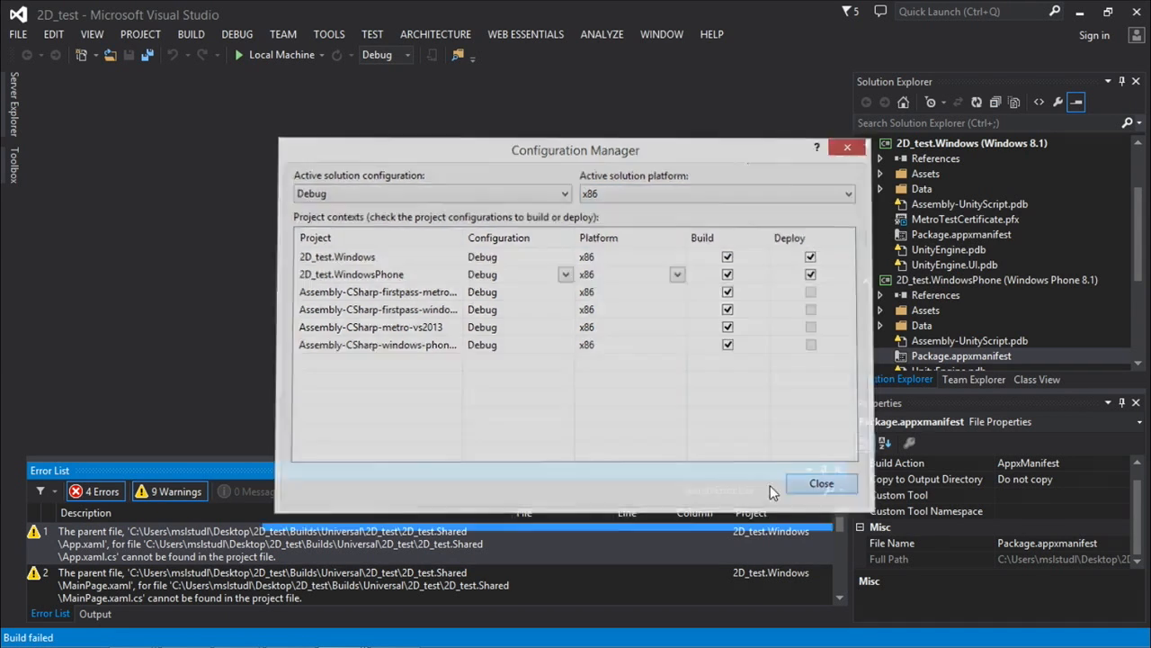
Hide the warnings, enlarge the Error List and examine the remaining build errors.
click(167, 497)
drag(250, 462, 257, 393)
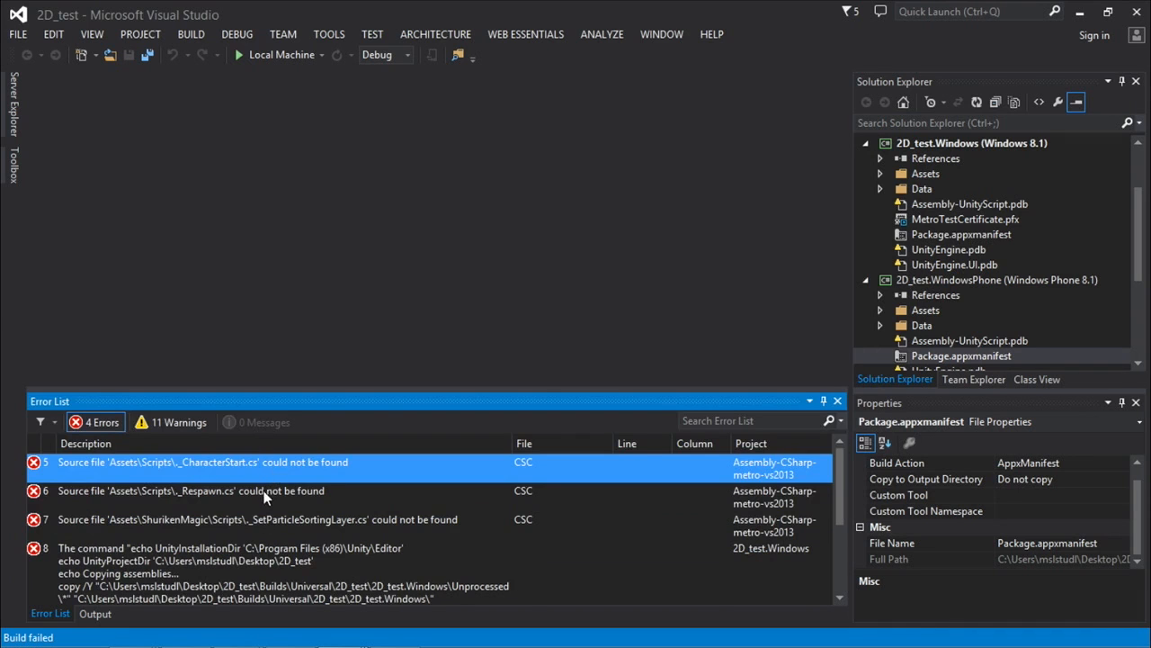
click(264, 491)
scroll(230, 520, down, 4)
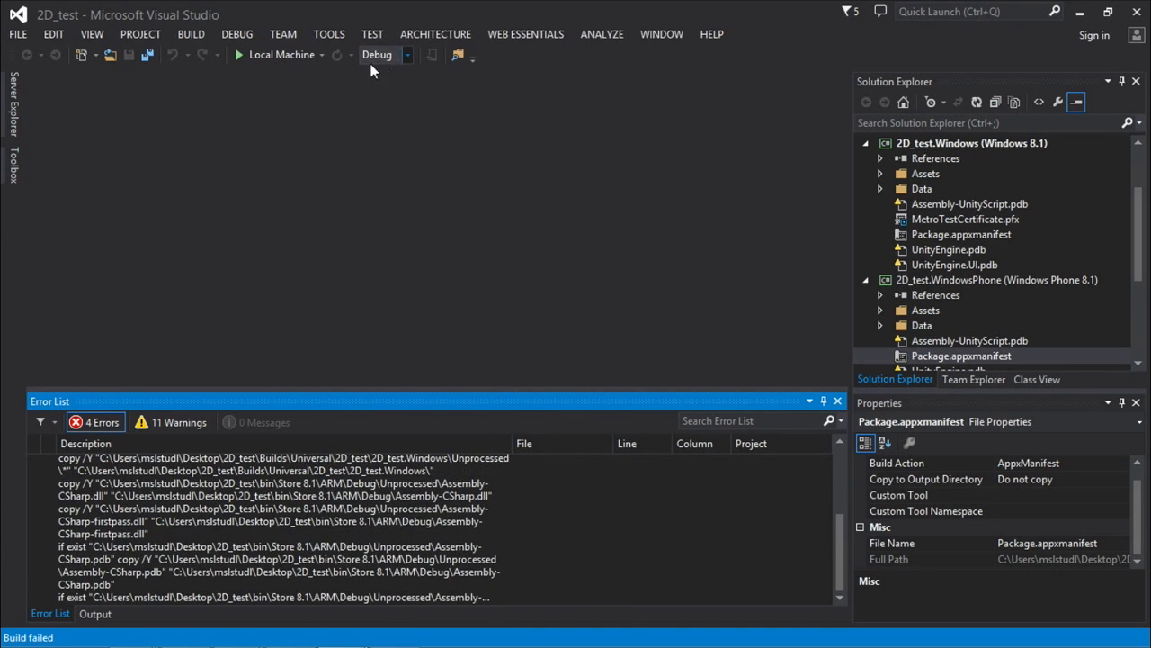
Run the Windows 8.1 project on the Local Machine again in the Debug configuration.
click(406, 54)
click(406, 54)
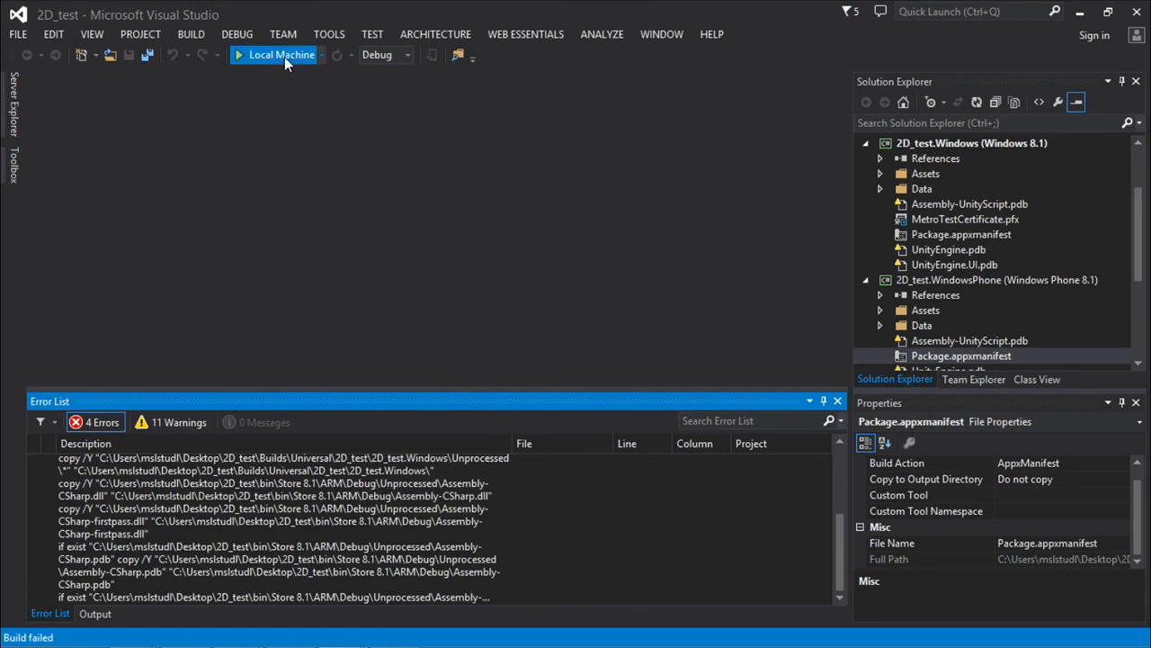
click(284, 56)
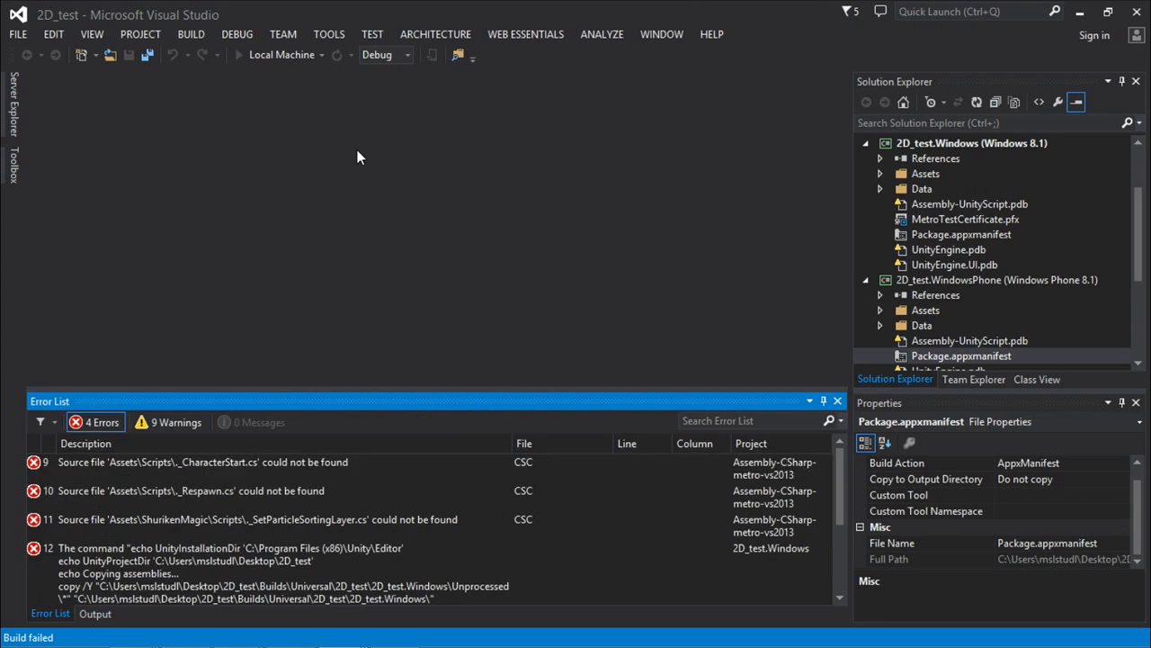
Recheck that x86 is the active solution platform and review the errors from the last build.
click(406, 55)
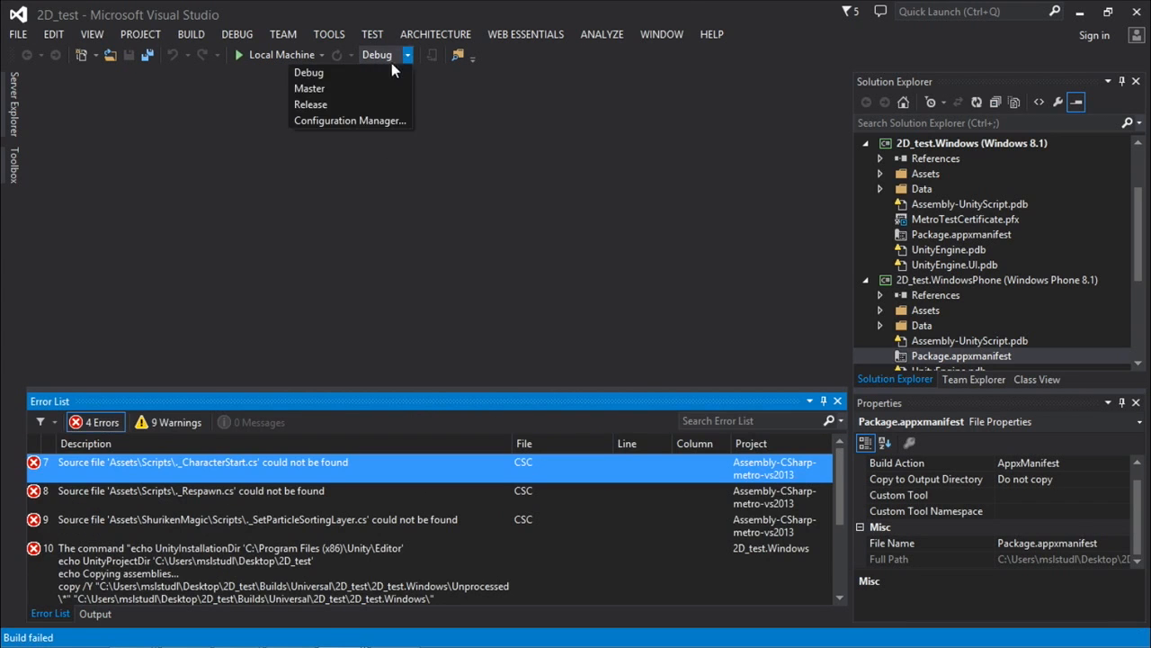
click(355, 118)
click(612, 192)
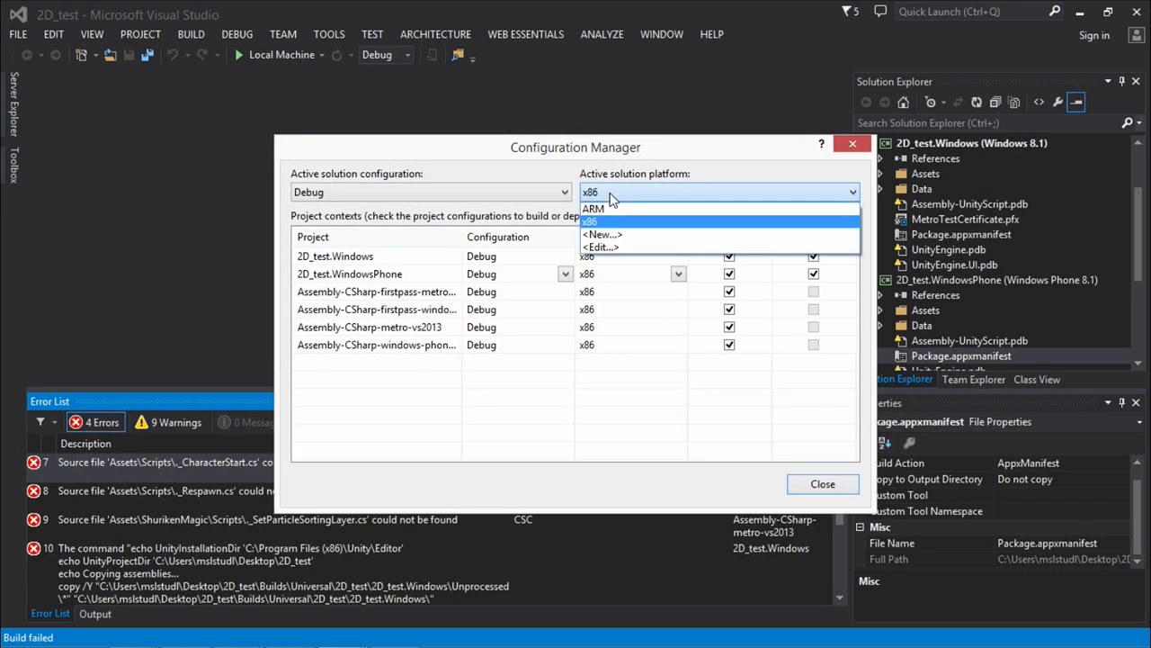
click(610, 224)
click(804, 491)
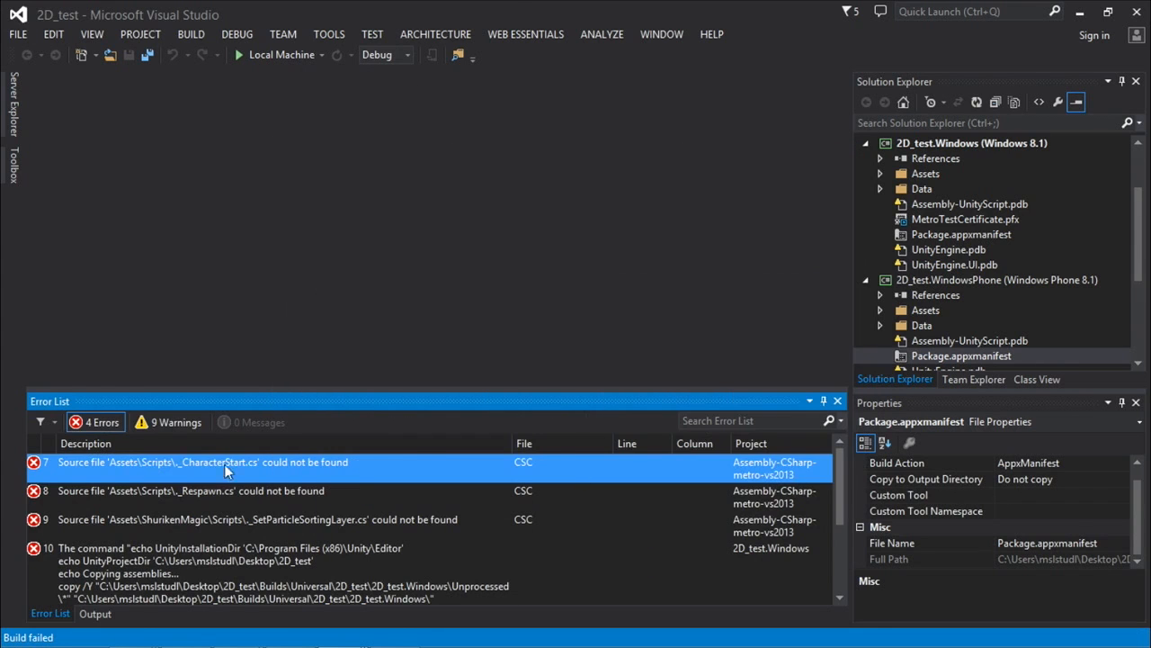
click(213, 558)
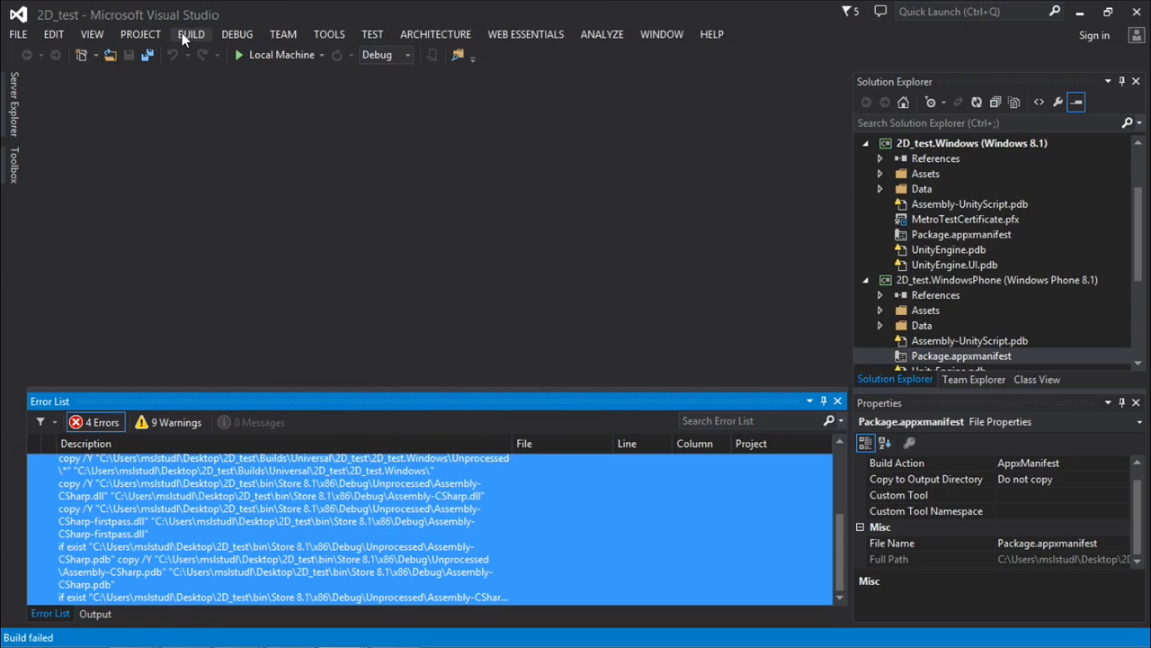
Clean the entire 2D_test solution and build it again.
click(181, 32)
click(127, 112)
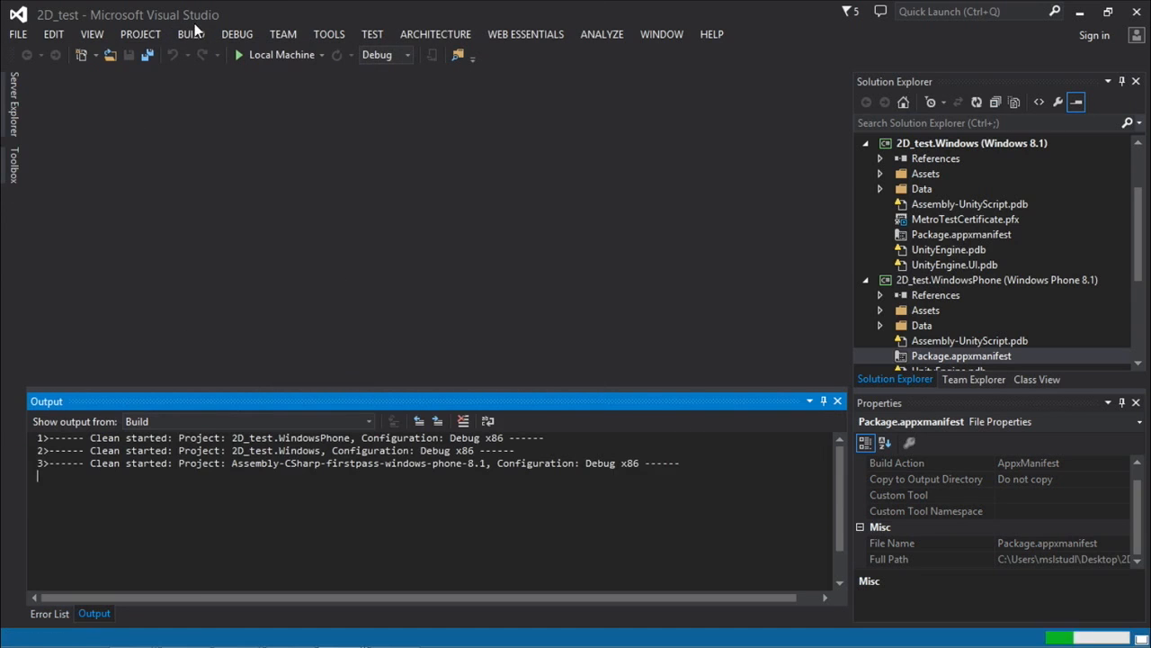
click(193, 36)
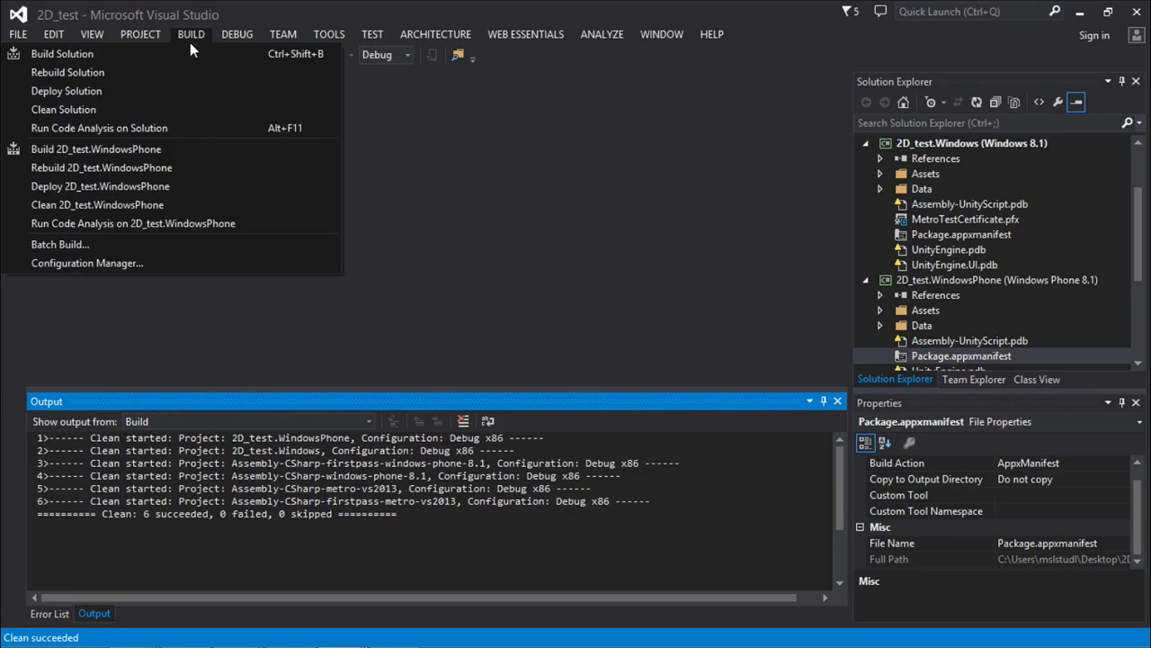
click(178, 53)
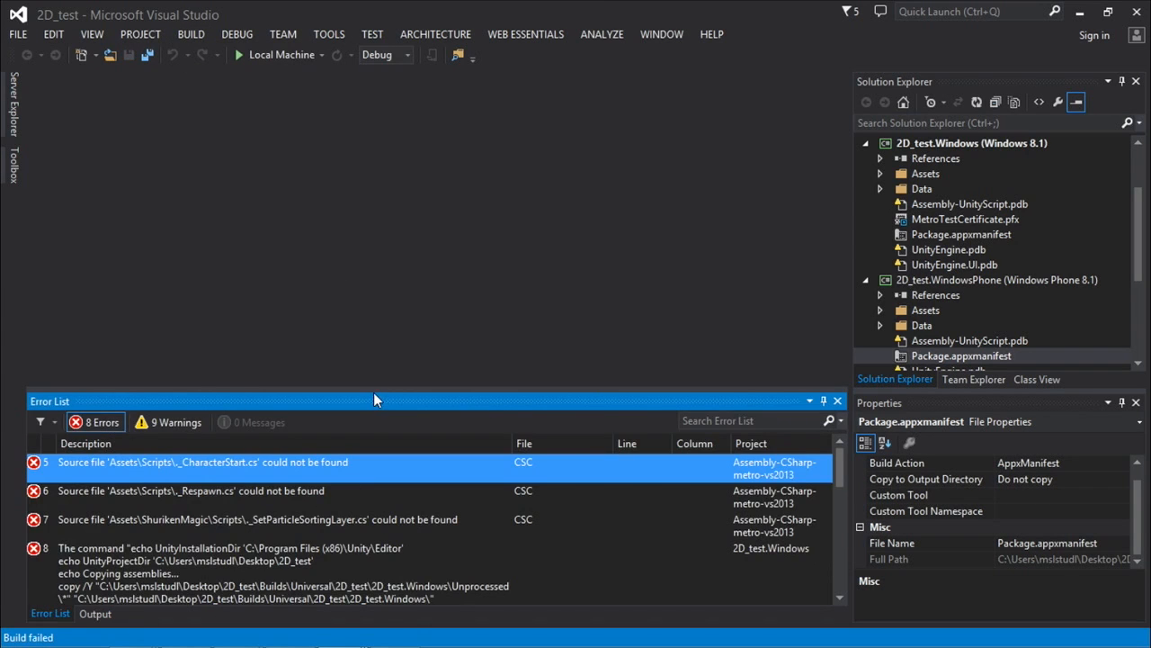
Enlarge the Error List further and read through the missing source file and copy command errors.
drag(375, 386, 373, 342)
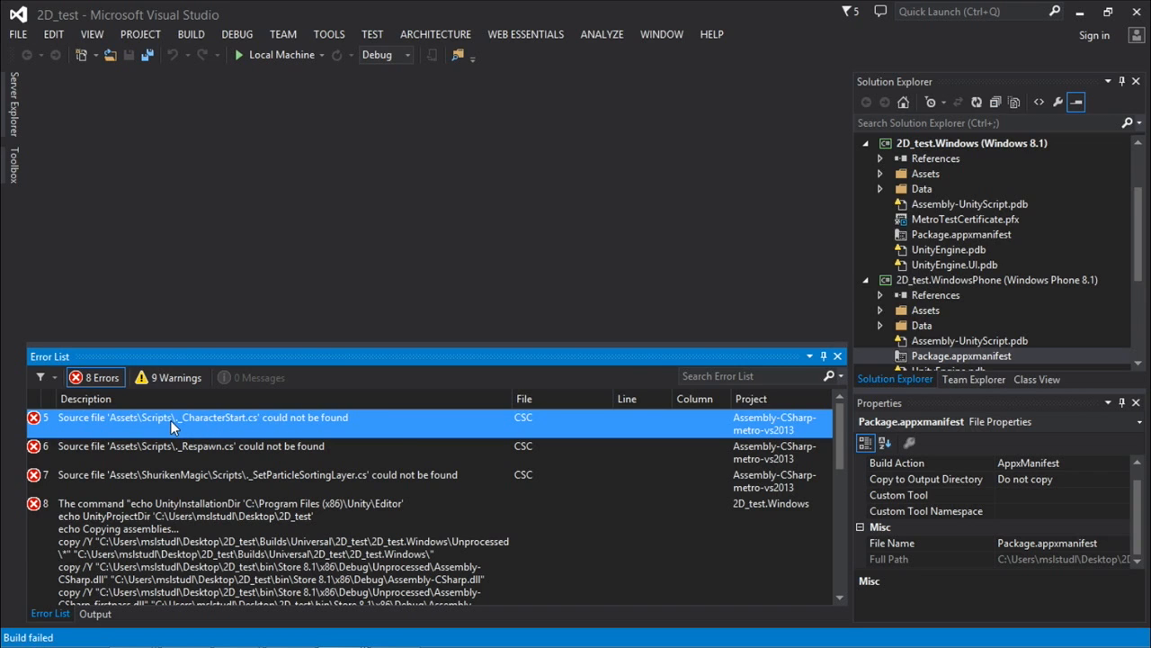
scroll(212, 430, down, 3)
scroll(210, 428, up, 3)
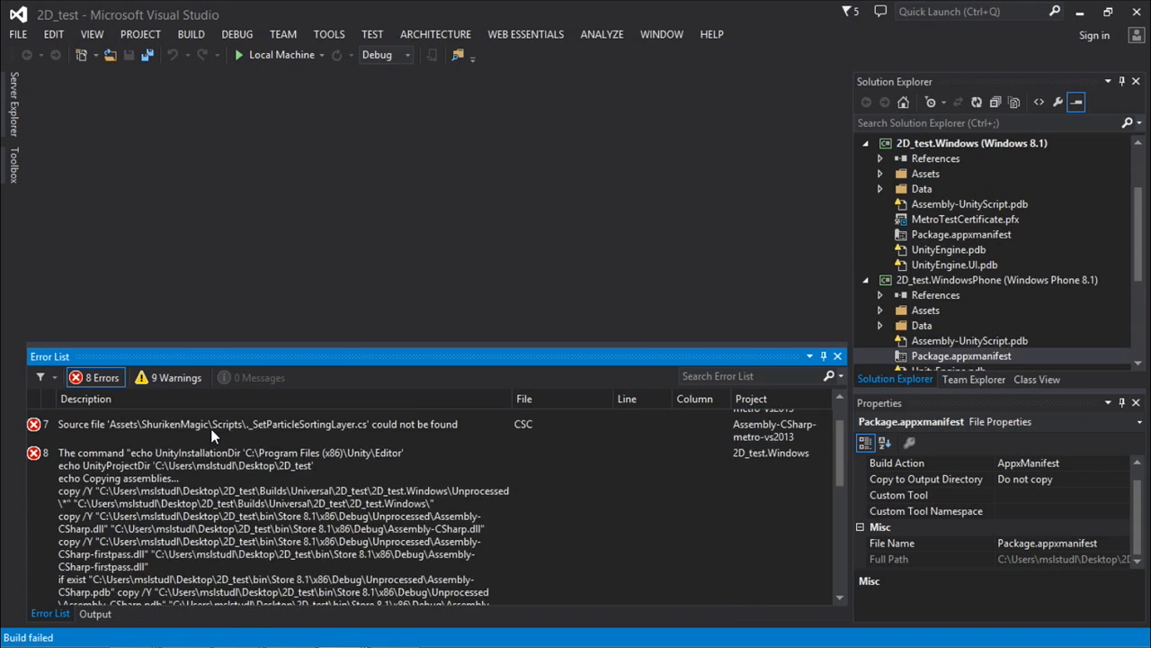
Switch to the other Visual Studio window with the Windows 8 solution and run it on the Local Machine in the Master configuration.
click(1079, 12)
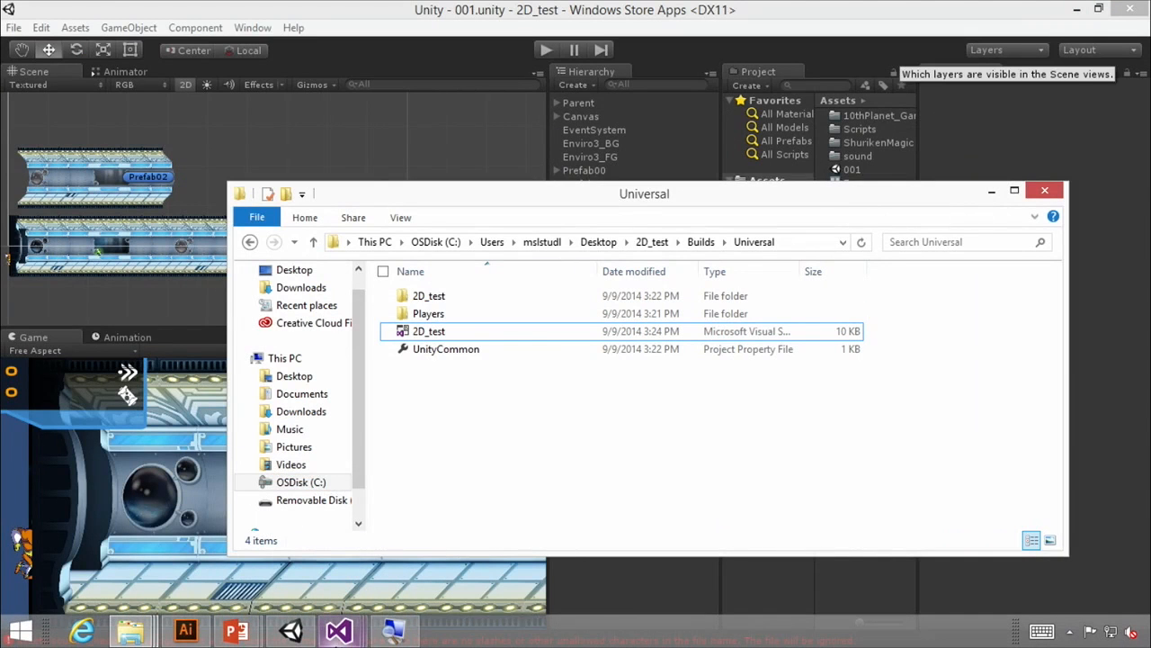
click(340, 638)
click(337, 521)
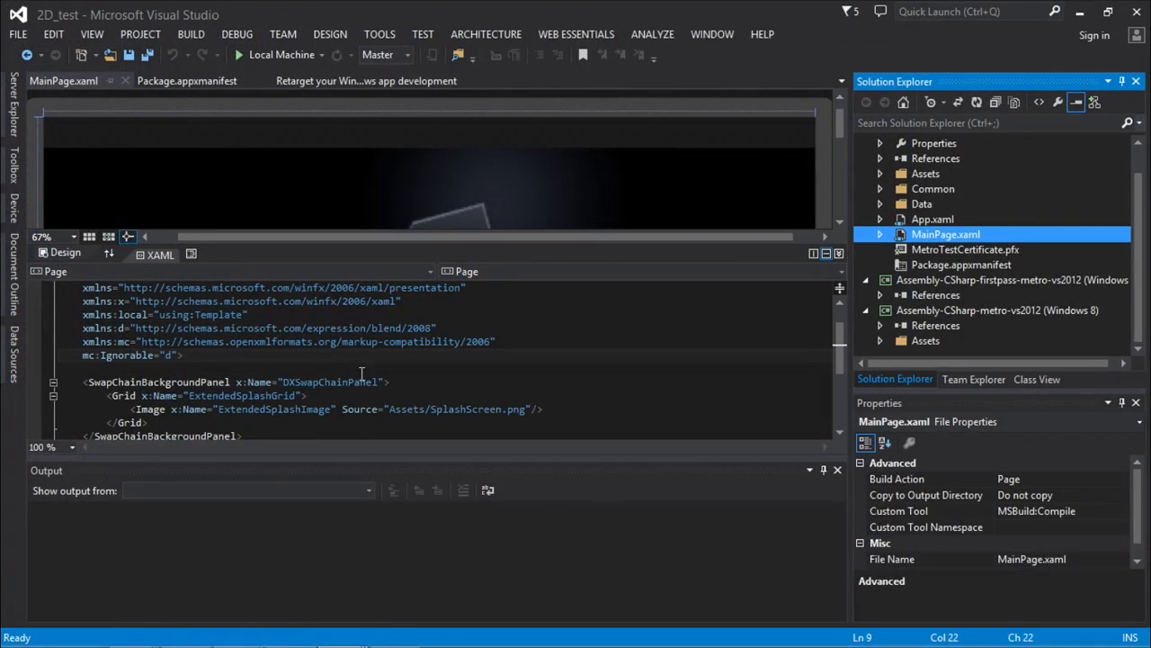
click(282, 54)
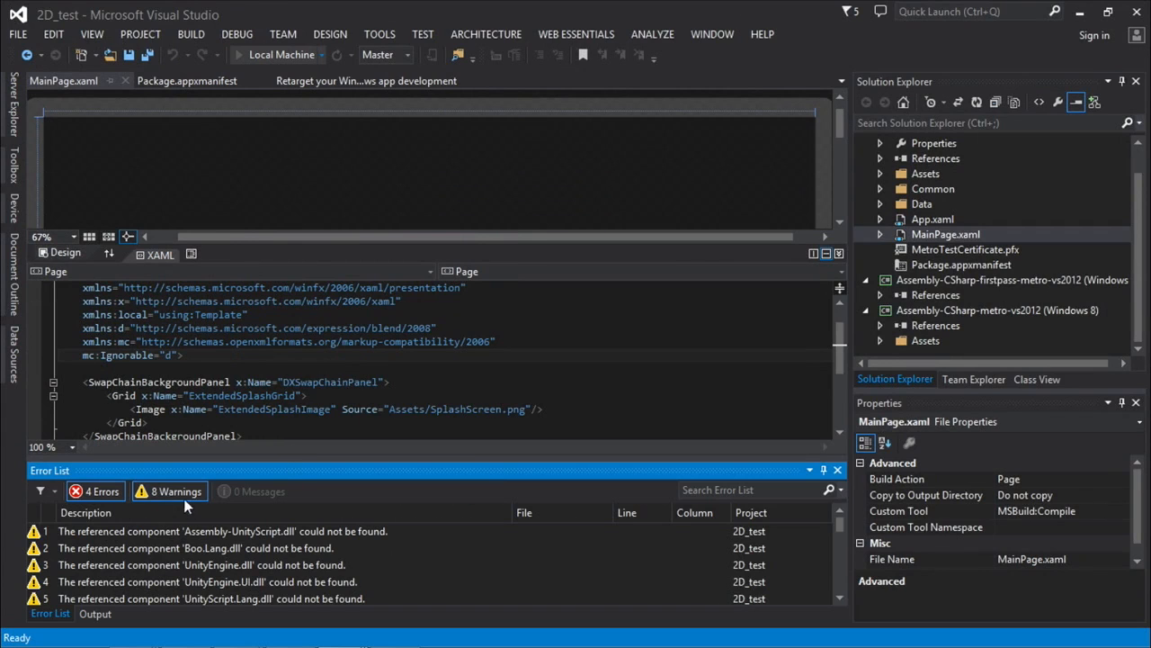
Examine the missing source file errors reported for the Assembly-CSharp-metro-vs2012 project.
click(202, 568)
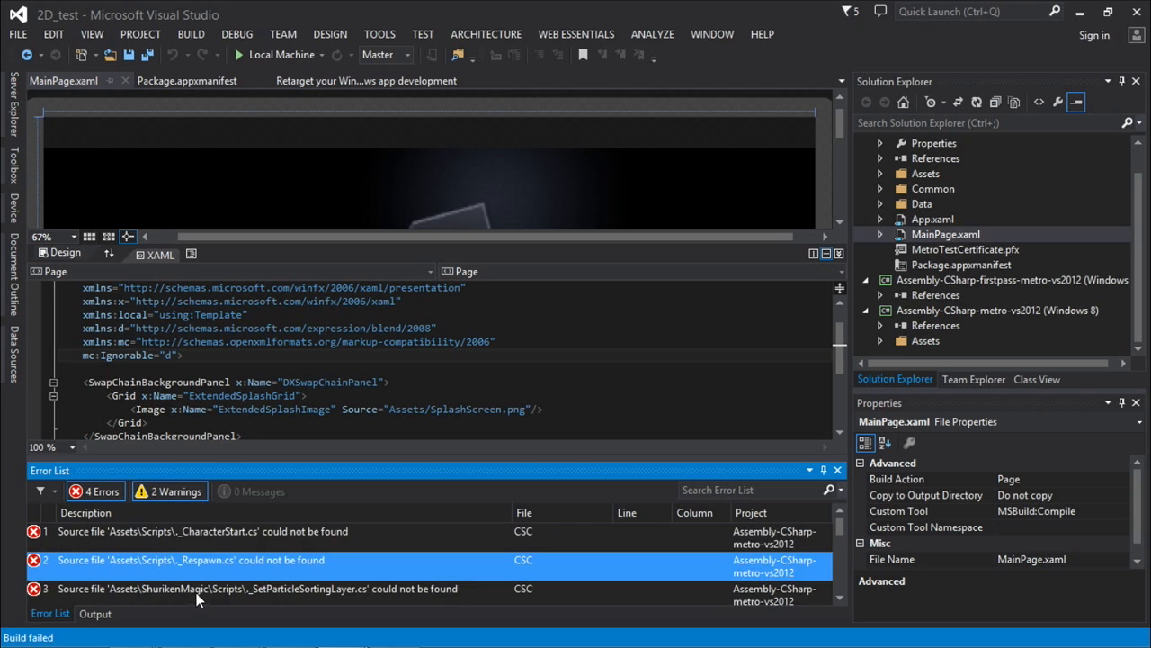
click(198, 594)
click(212, 532)
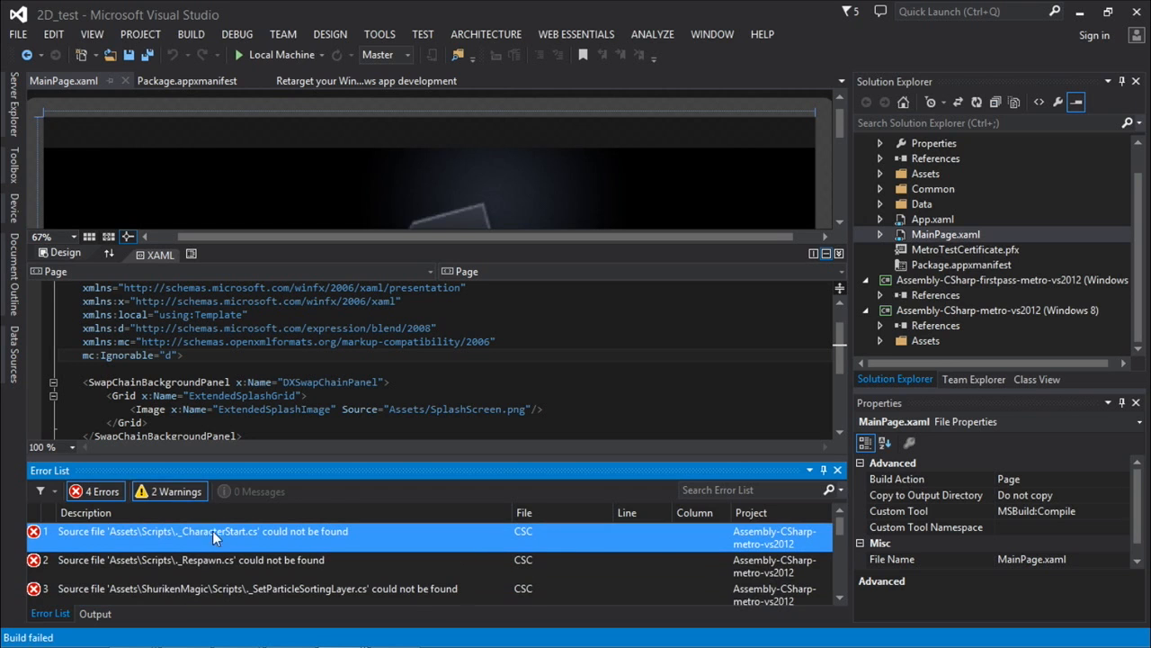
Close the Windows 8 solution's Visual Studio window, return to Unity and close its Build Settings.
click(1135, 11)
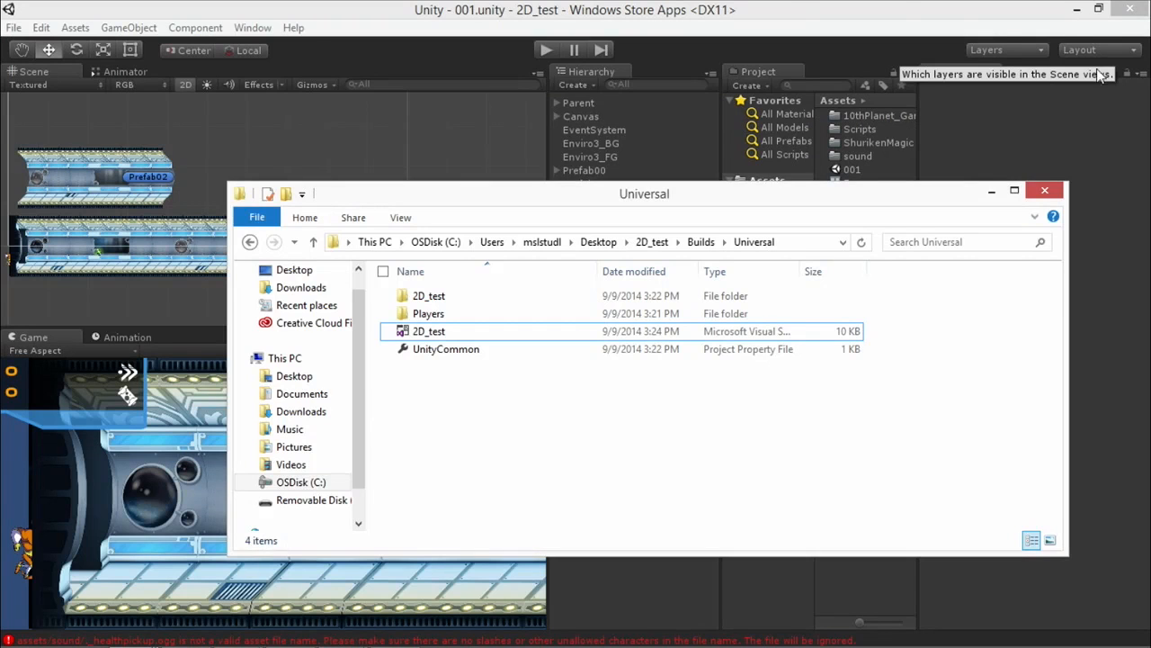
click(792, 3)
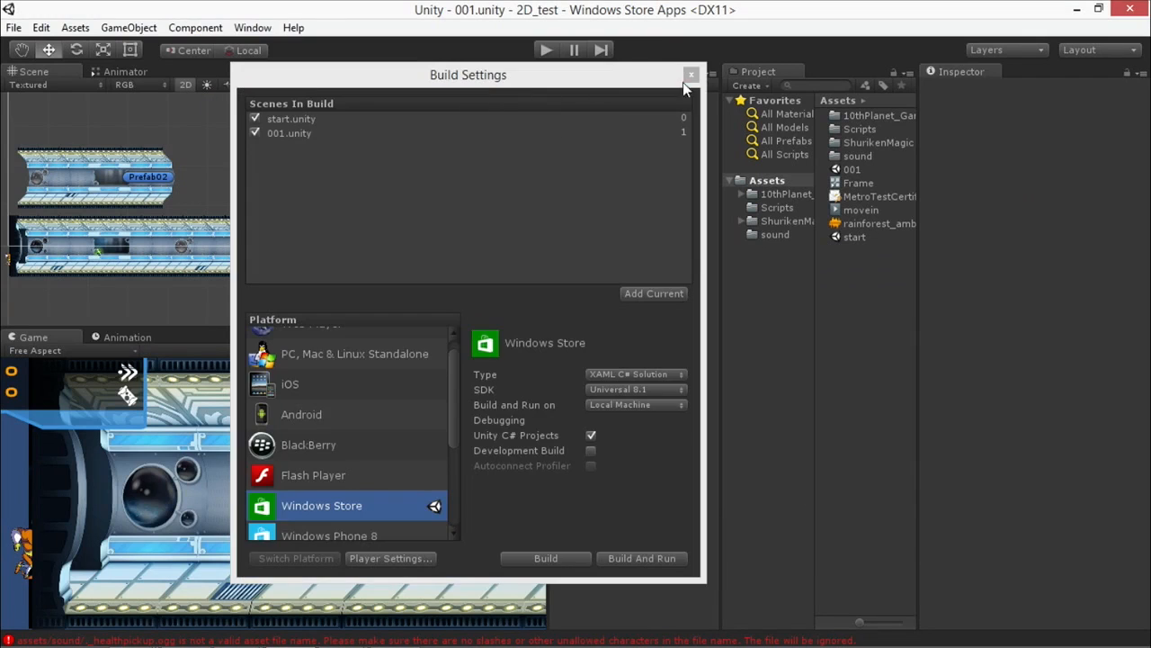
click(690, 74)
Create a new Unity project at the suggested location with 3D defaults and no imported packages.
click(13, 27)
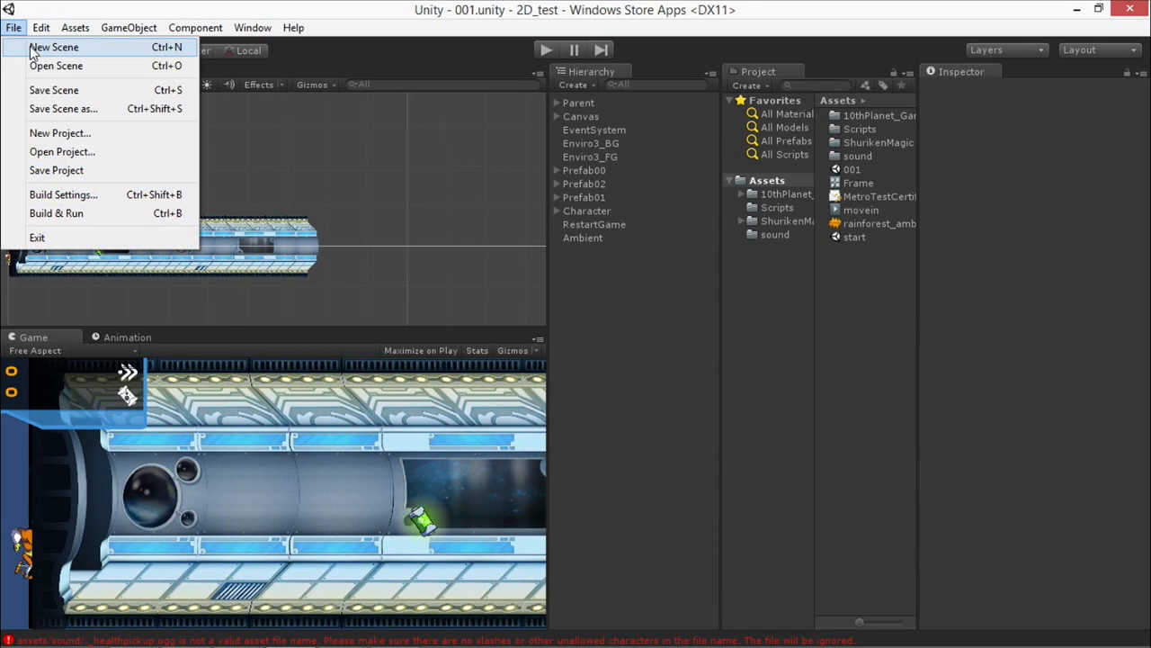
click(136, 3)
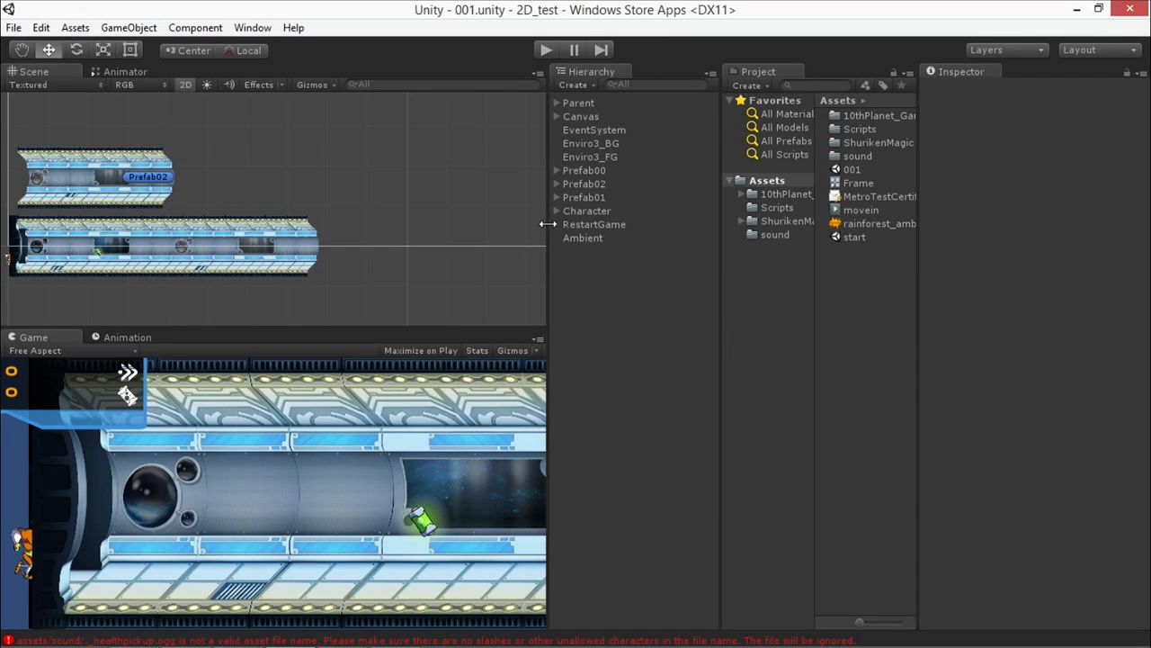
click(12, 30)
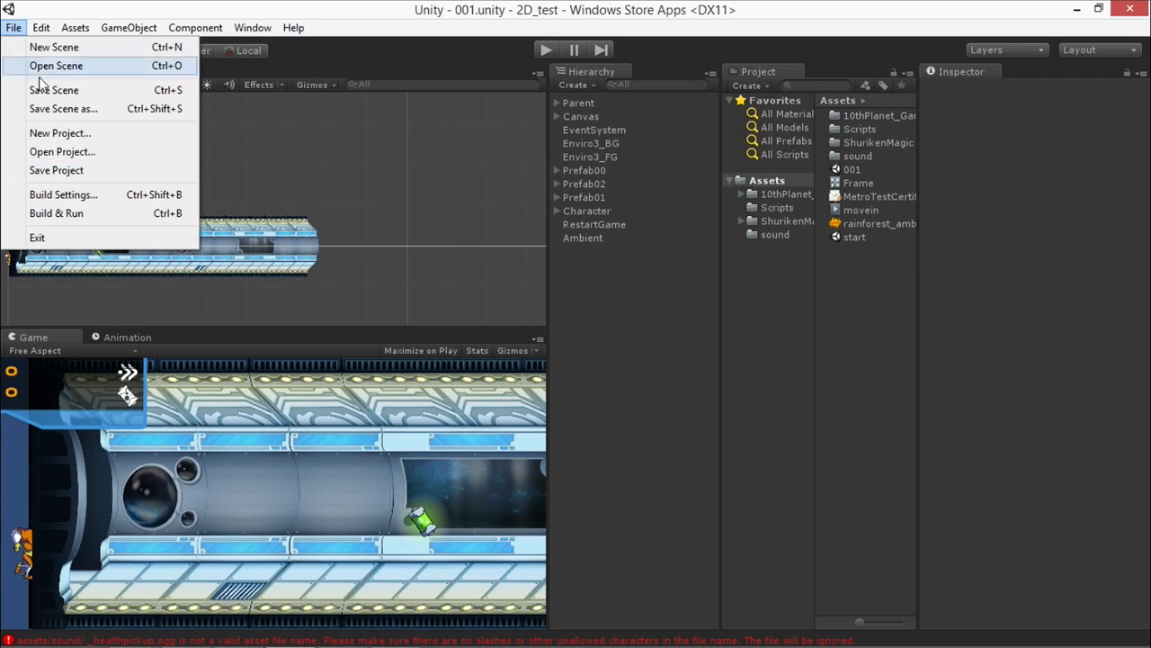
click(58, 134)
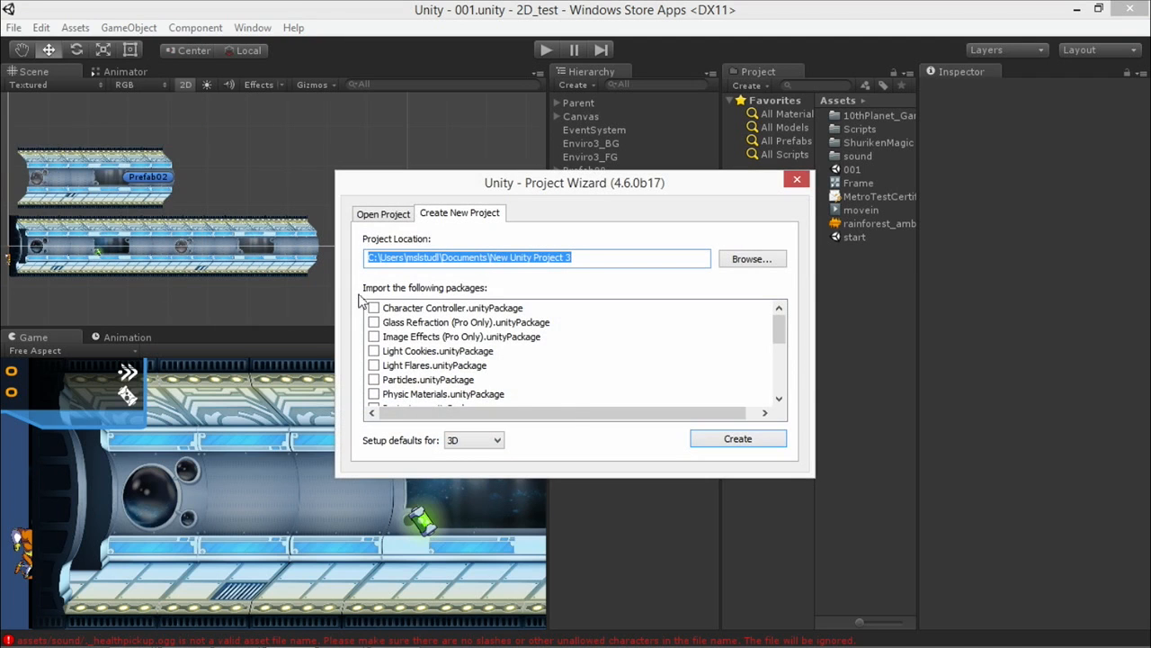
click(715, 441)
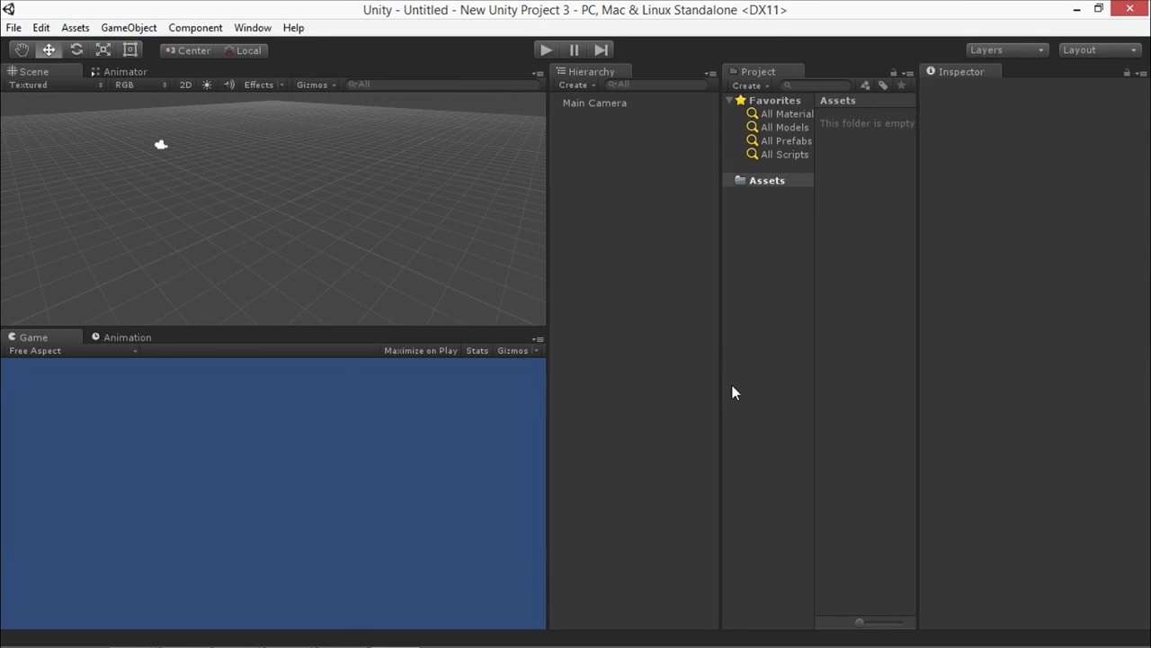
Add a 3D cube to the empty scene and select the Main Camera.
click(128, 27)
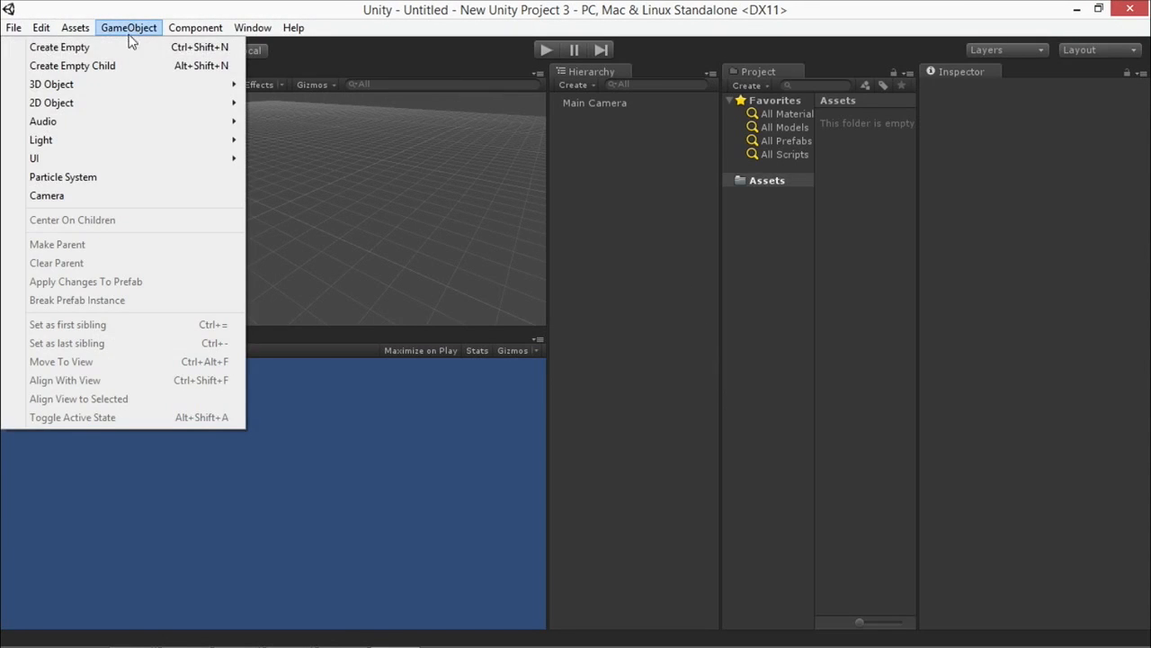
mouse_move(96, 83)
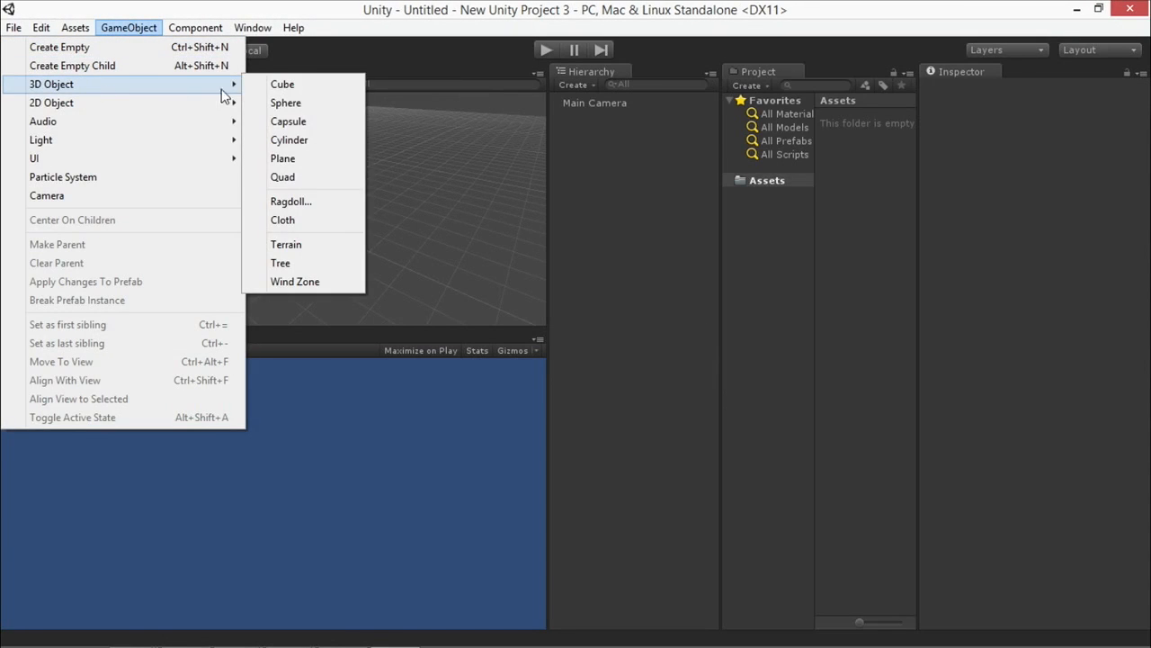
click(276, 87)
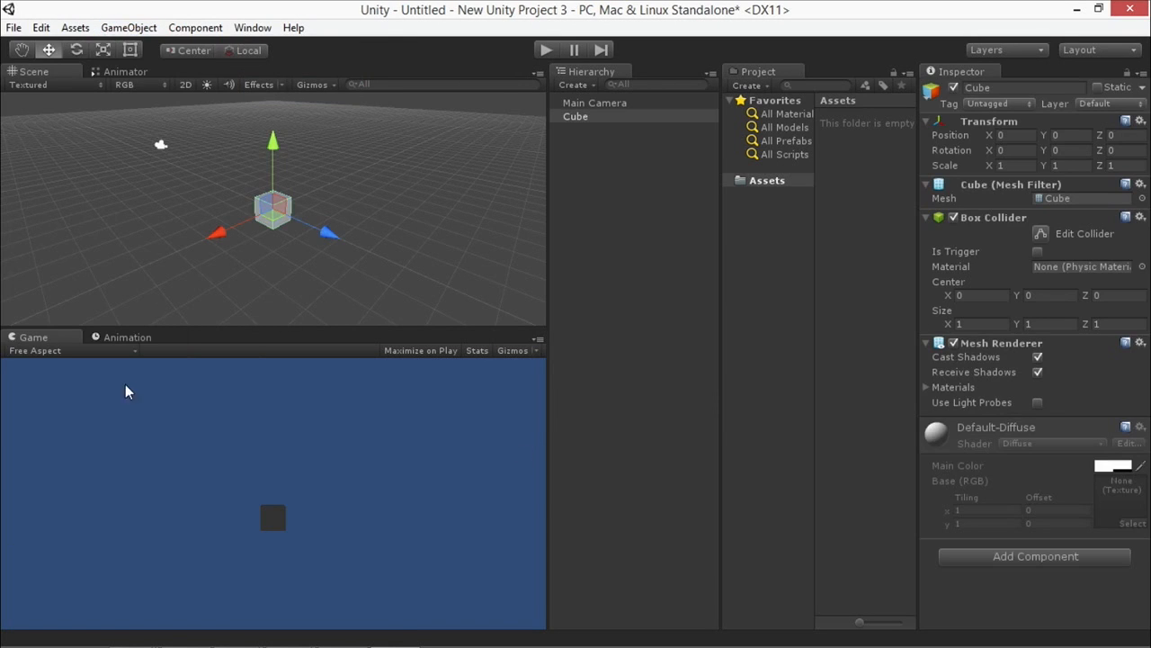
click(617, 103)
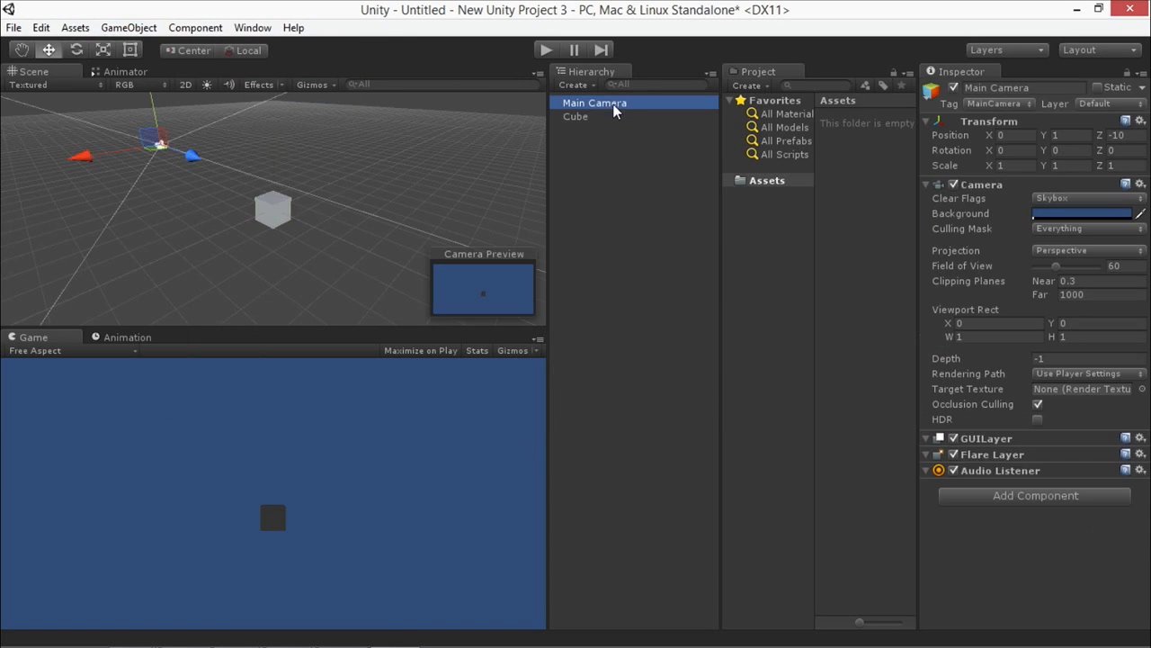
Add a directional light and move it above the cube to about X 0.61, Y 1.46, Z -1.06.
click(127, 28)
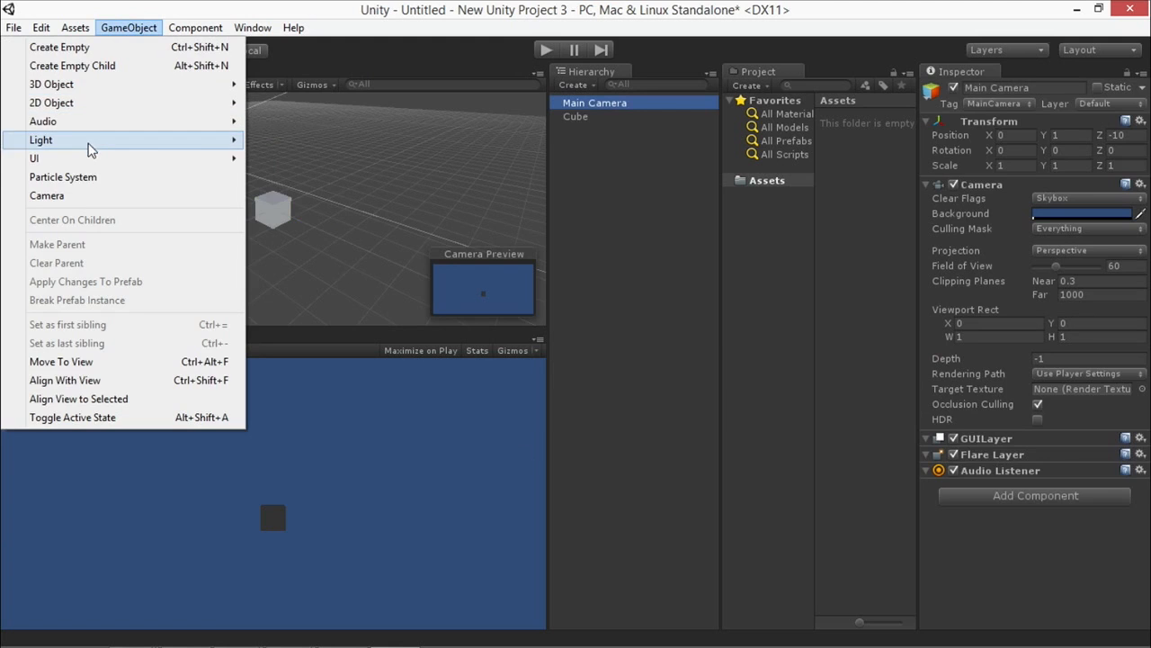
mouse_move(124, 142)
click(286, 140)
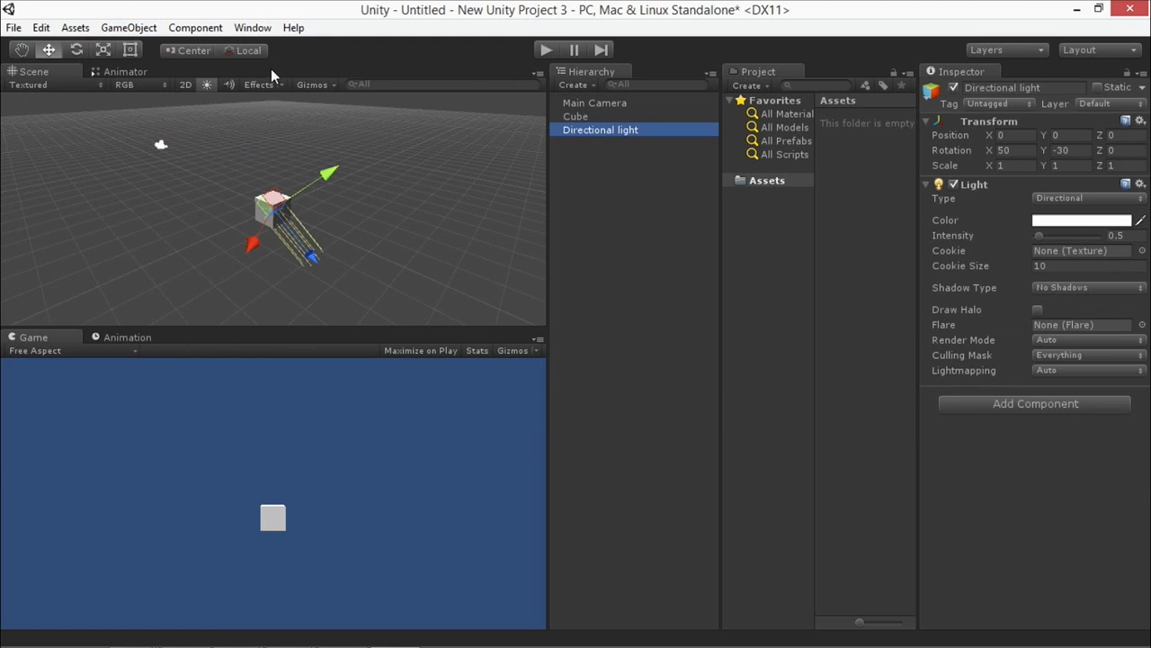
drag(319, 265, 270, 229)
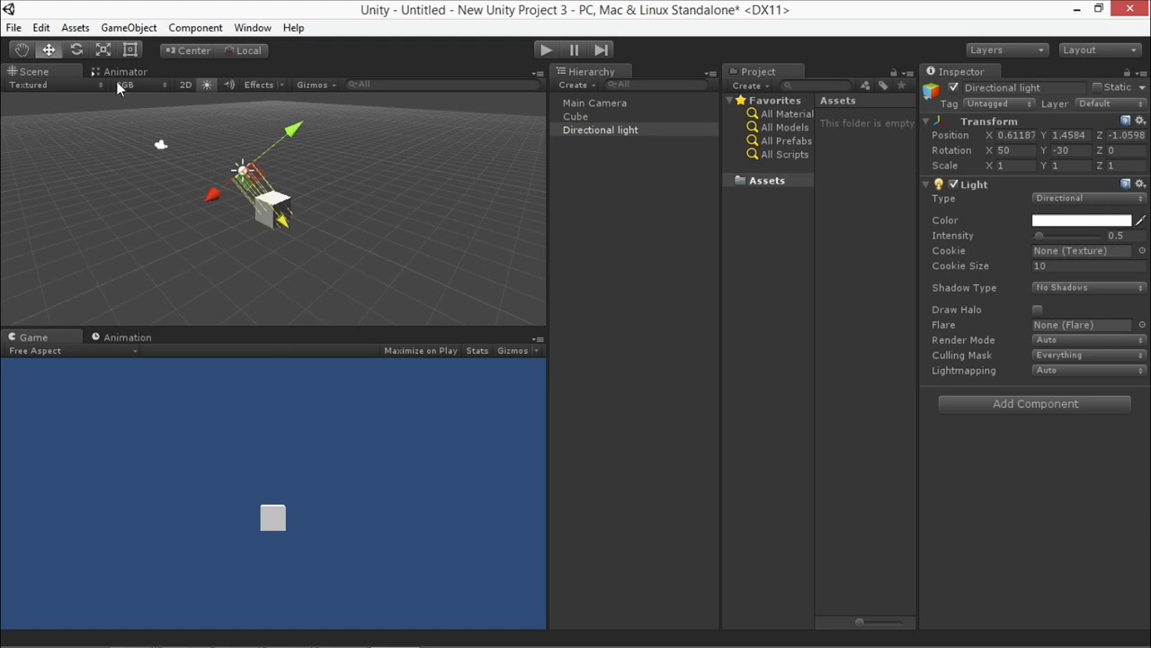
Rotate the cube to about -37.17 on Y and -10.65 on Z.
click(585, 117)
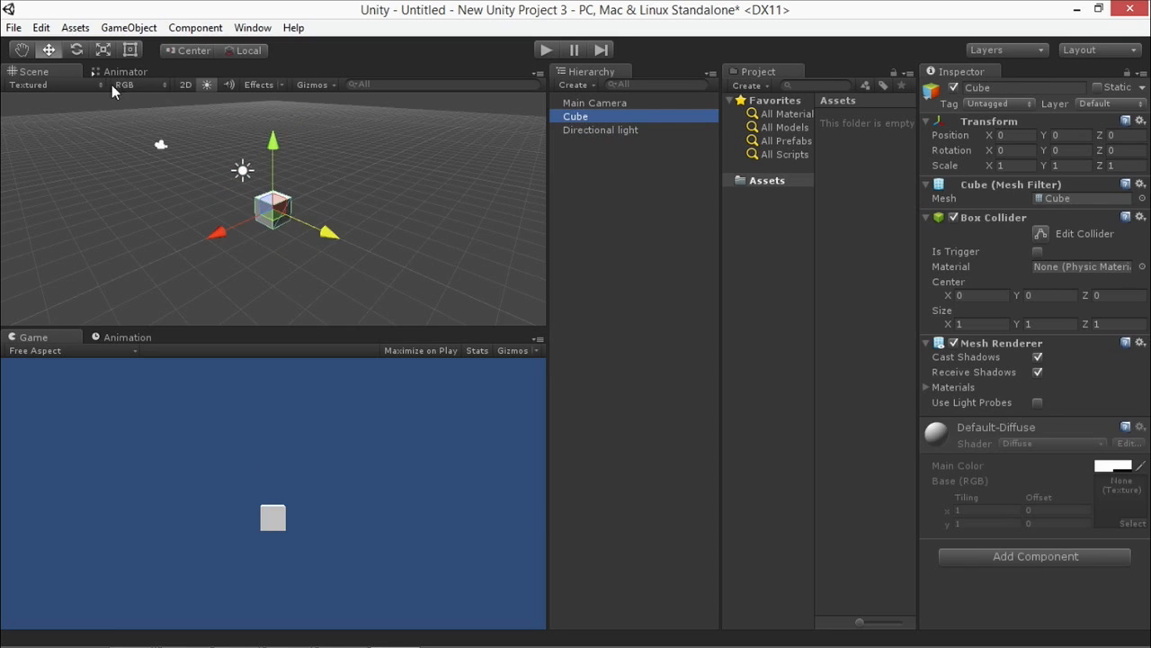
click(71, 51)
drag(281, 249, 335, 244)
drag(265, 195, 259, 201)
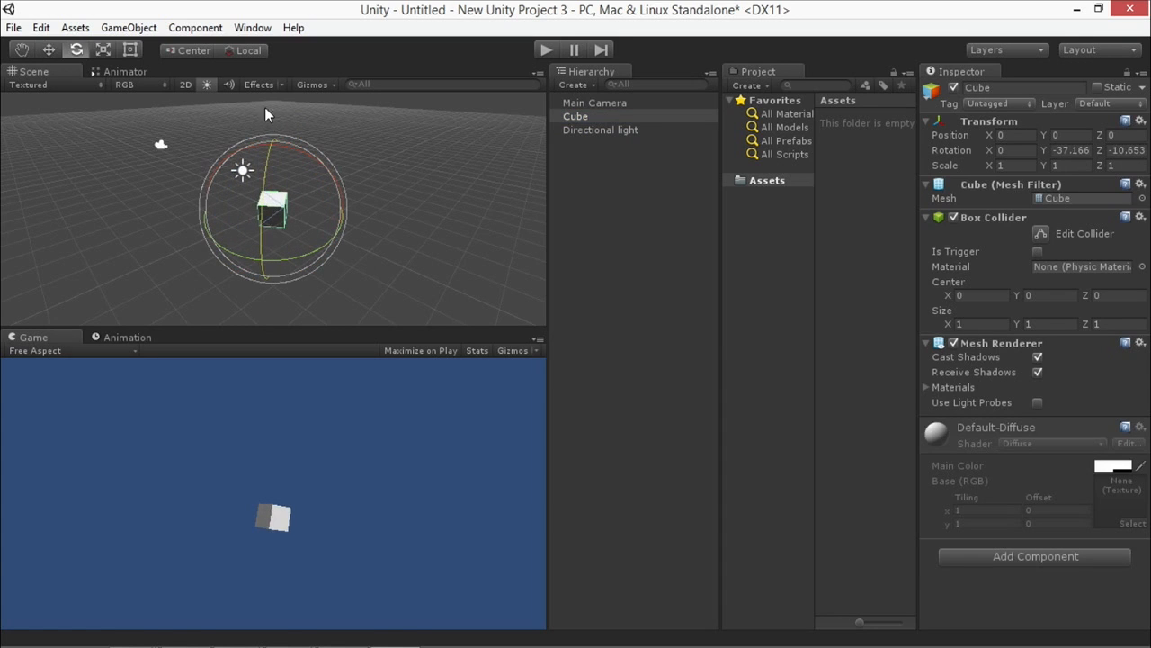
Open the Build Settings and add the current scene to the build, saving it as scene1 in the Assets folder.
click(14, 27)
click(45, 193)
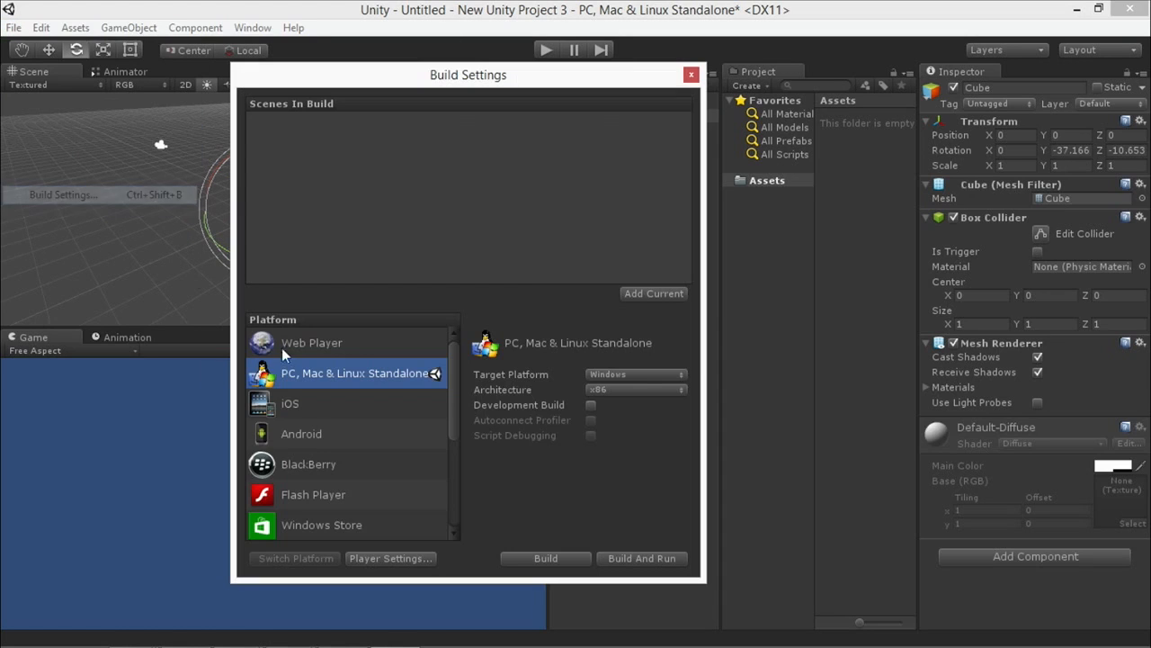
click(645, 296)
click(562, 366)
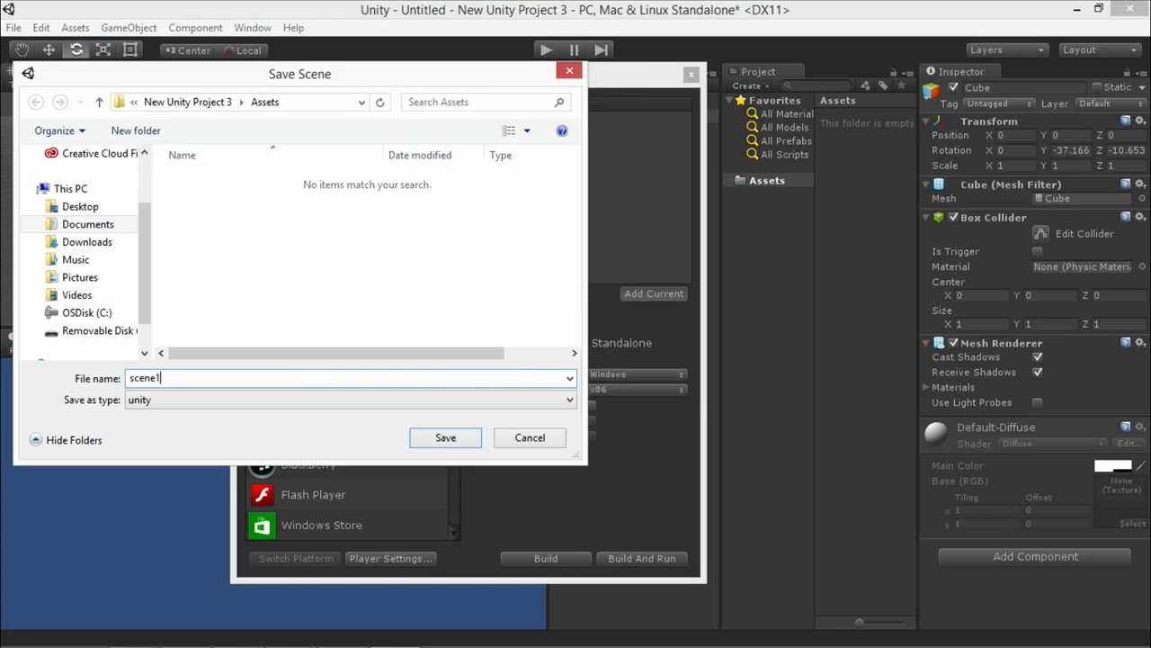
key(Return)
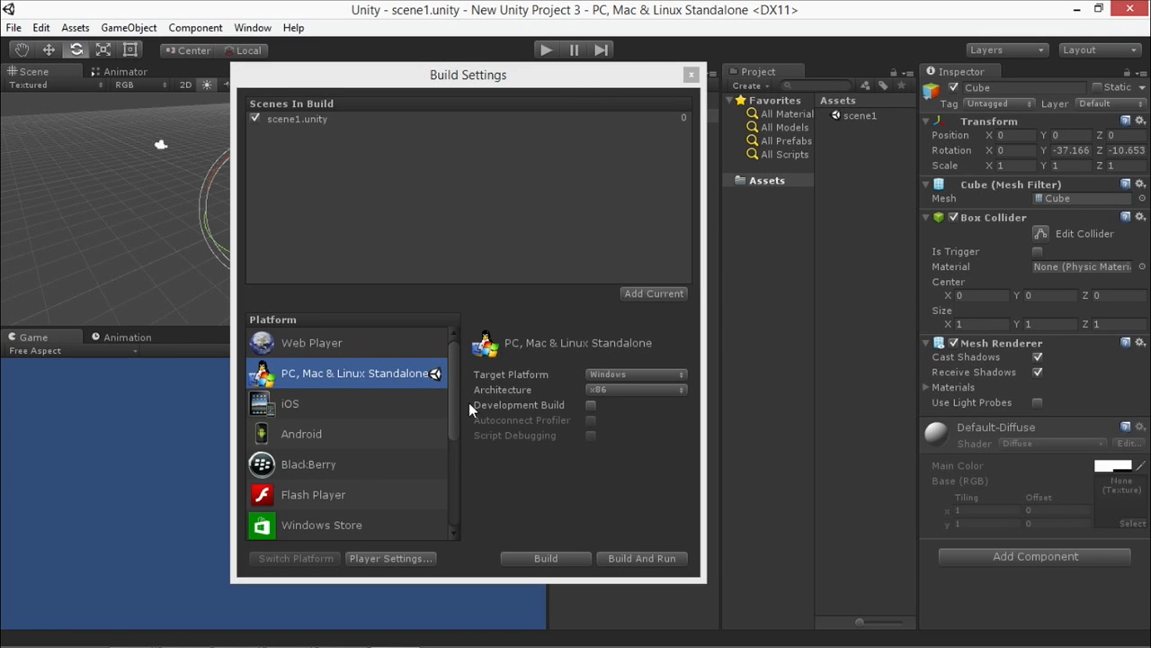
Select Windows Store as the build platform and start a build as a XAML C# Solution with SDK 8.0.
scroll(459, 417, down, 2)
scroll(459, 434, up, 2)
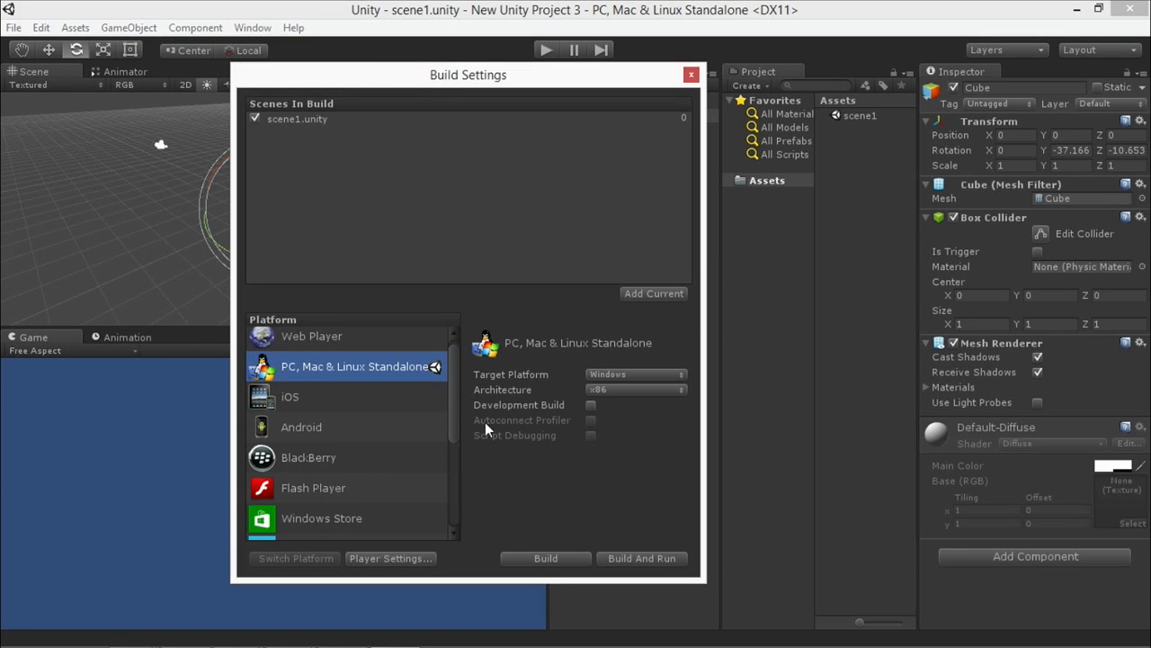
scroll(454, 450, down, 3)
click(330, 364)
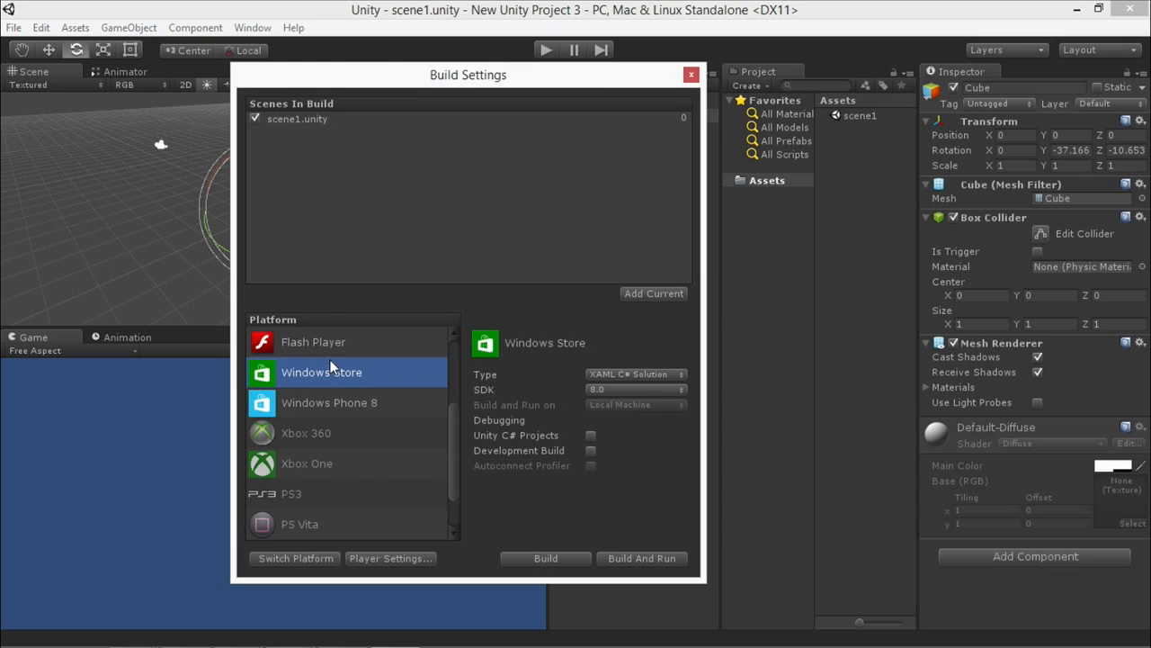
click(544, 558)
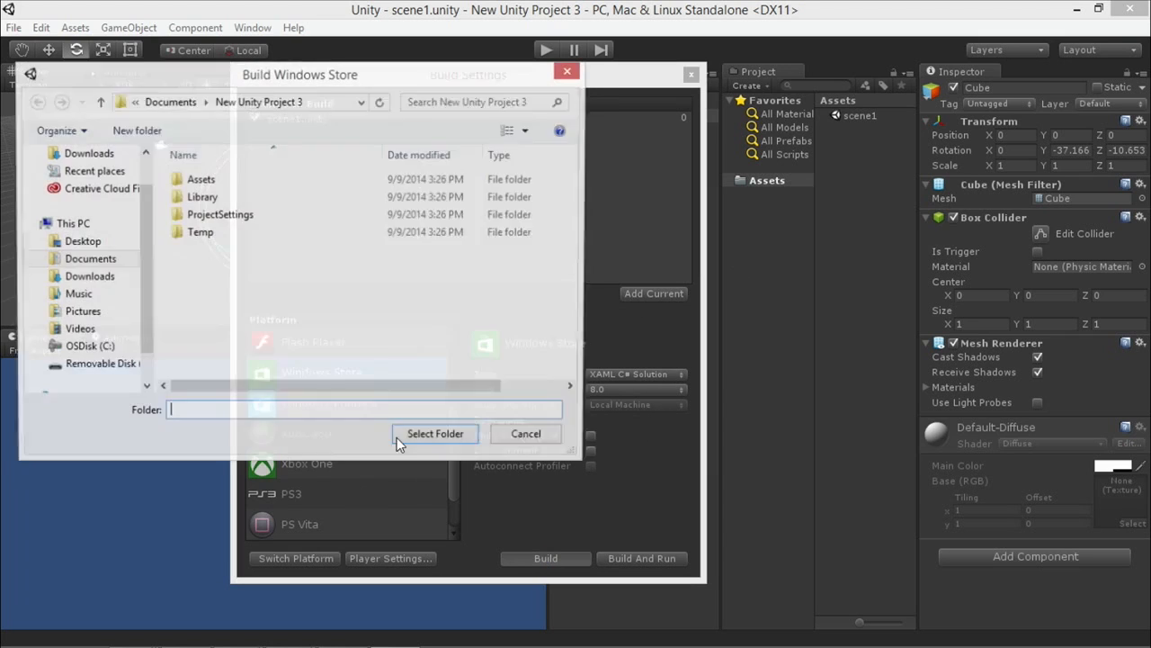
Create a Build folder with a WSA subfolder in the project directory and build the Windows Store project there.
click(140, 135)
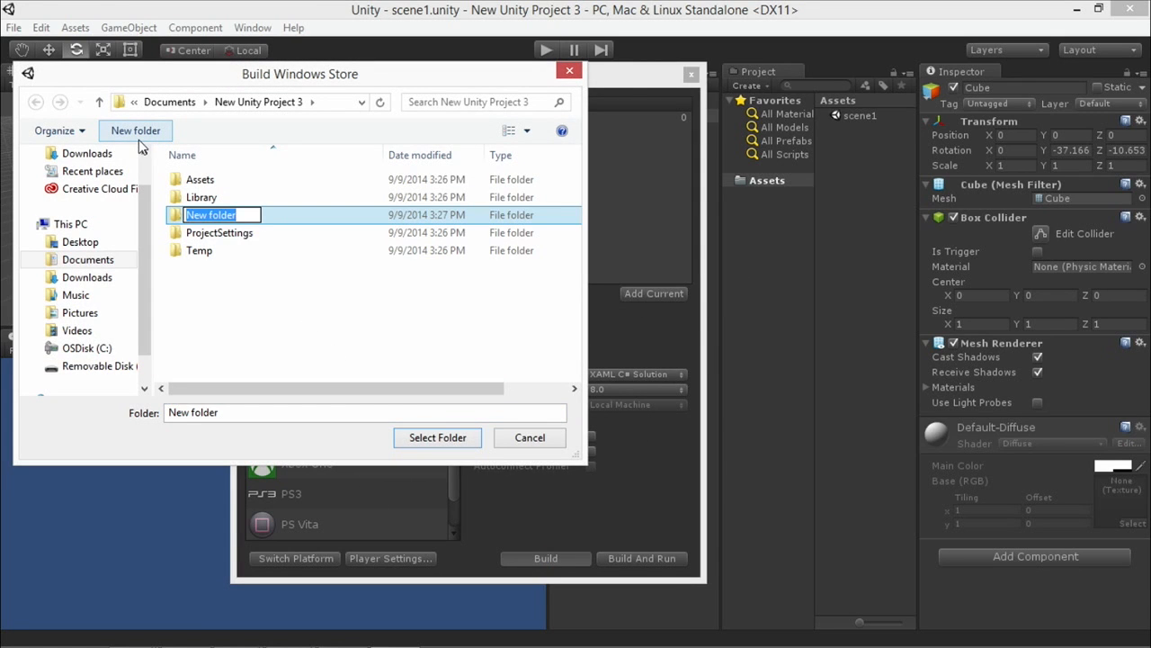
text(Build)
key(Return)
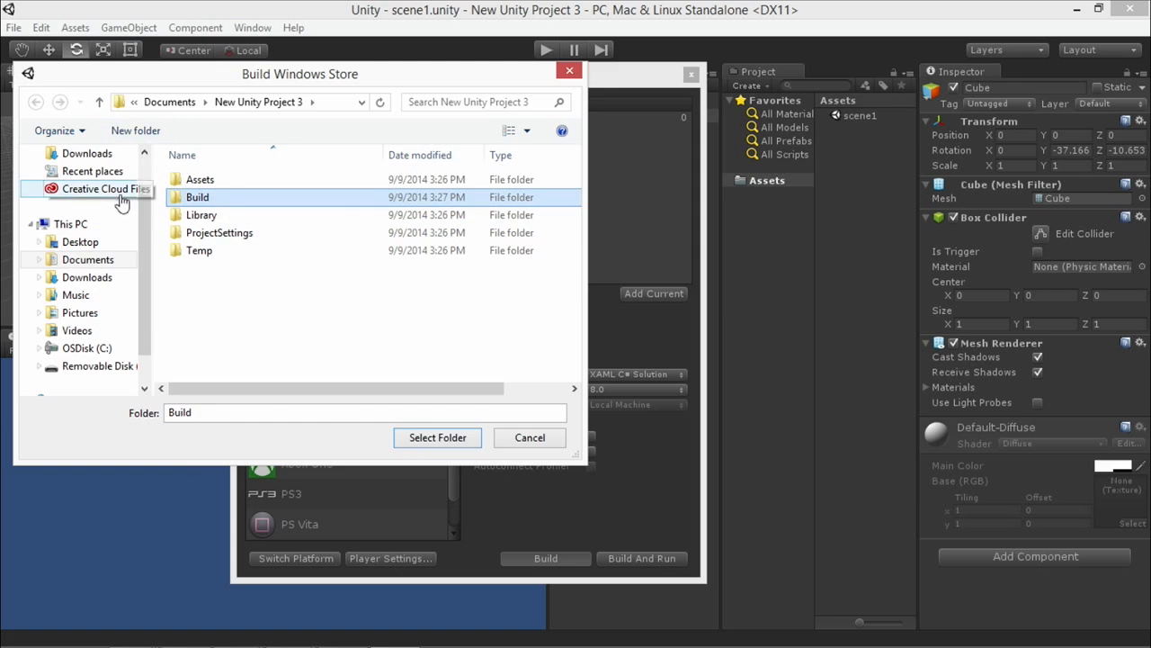
double_click(189, 198)
click(153, 132)
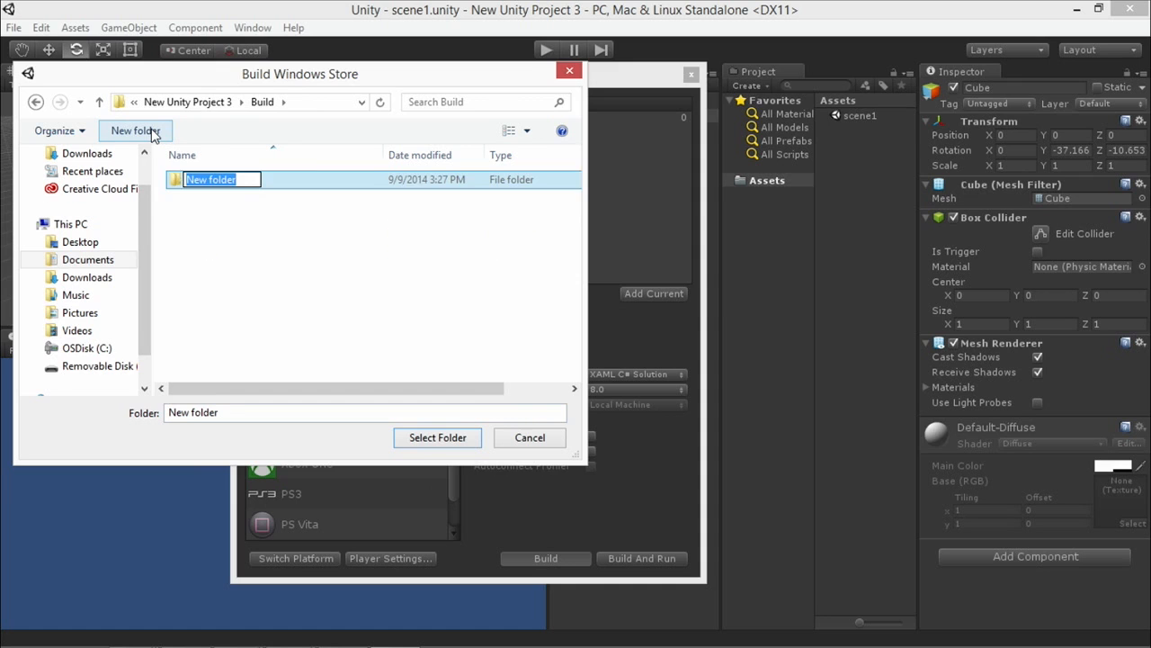
text(WSA)
key(Return)
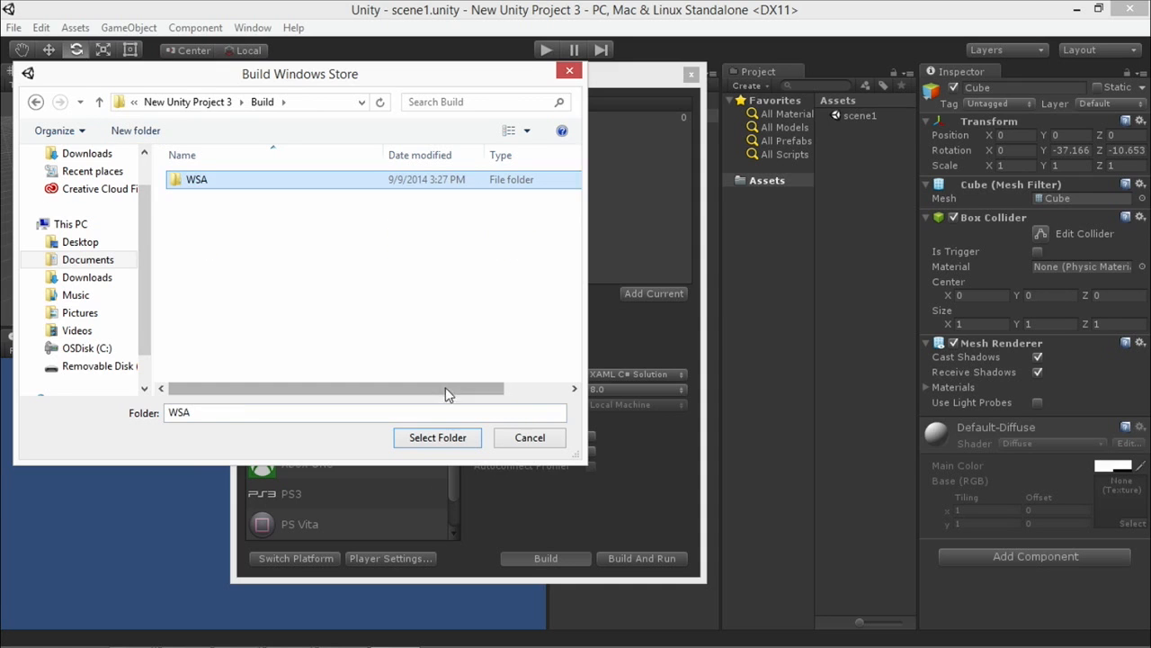
click(427, 438)
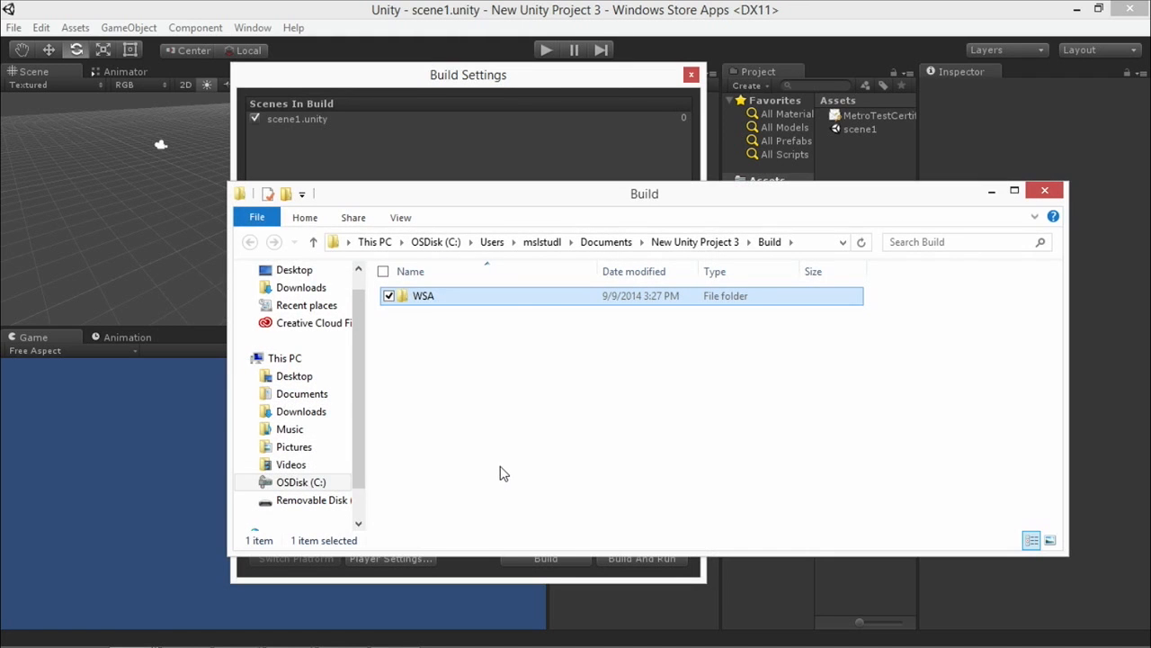
Open the New Unity Project 3 solution from the WSA folder in Visual Studio, leaving it targeting Windows 8.
double_click(409, 300)
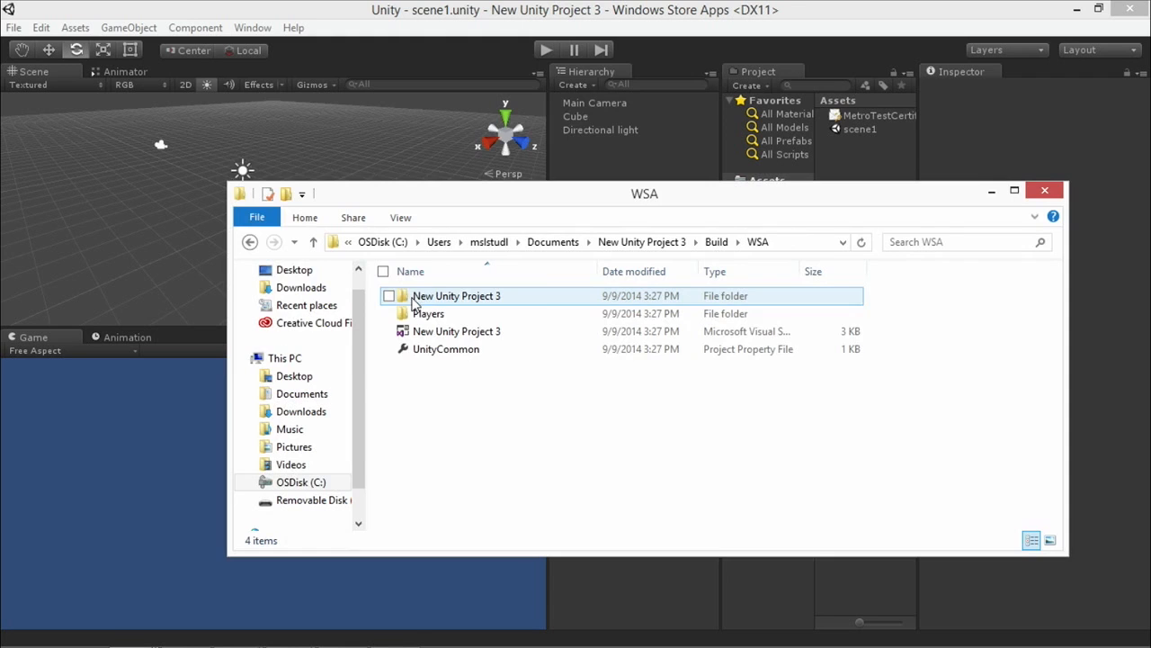
double_click(419, 332)
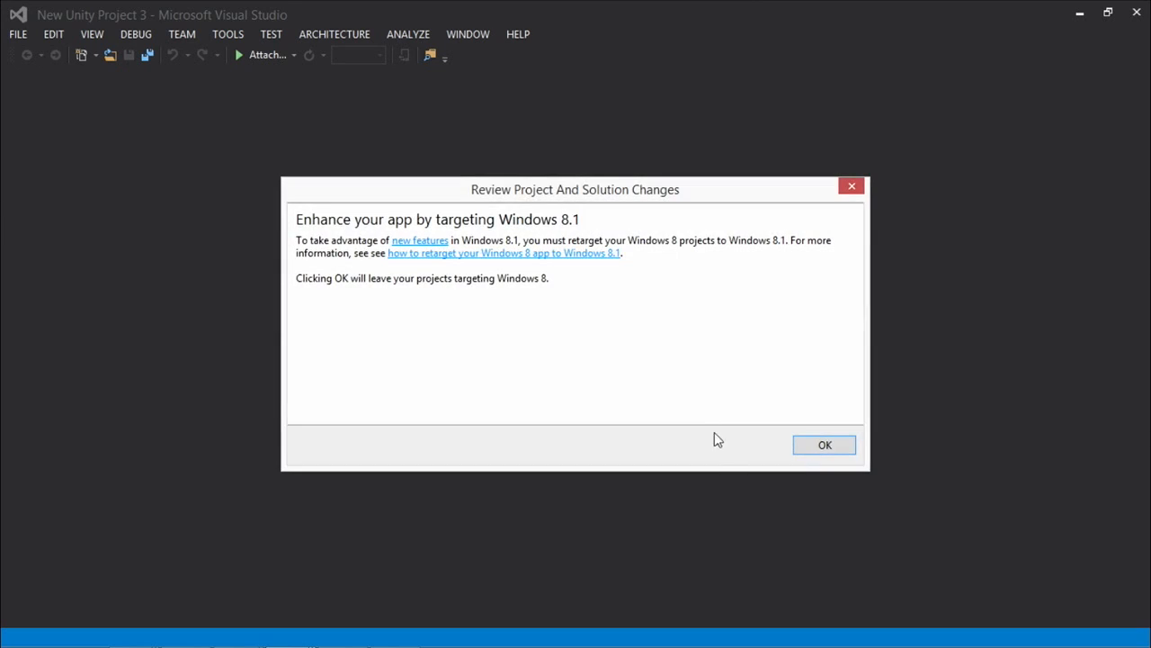
click(826, 447)
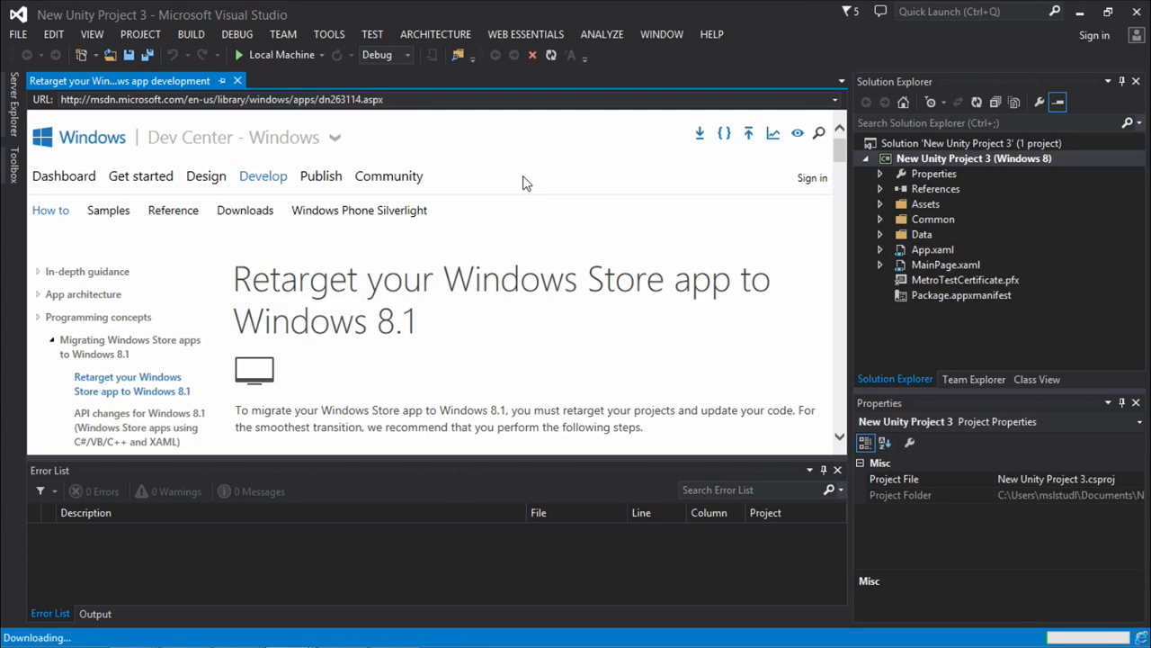
Change the active solution platform to x86 and run the Debug build on the local machine.
click(408, 55)
click(397, 120)
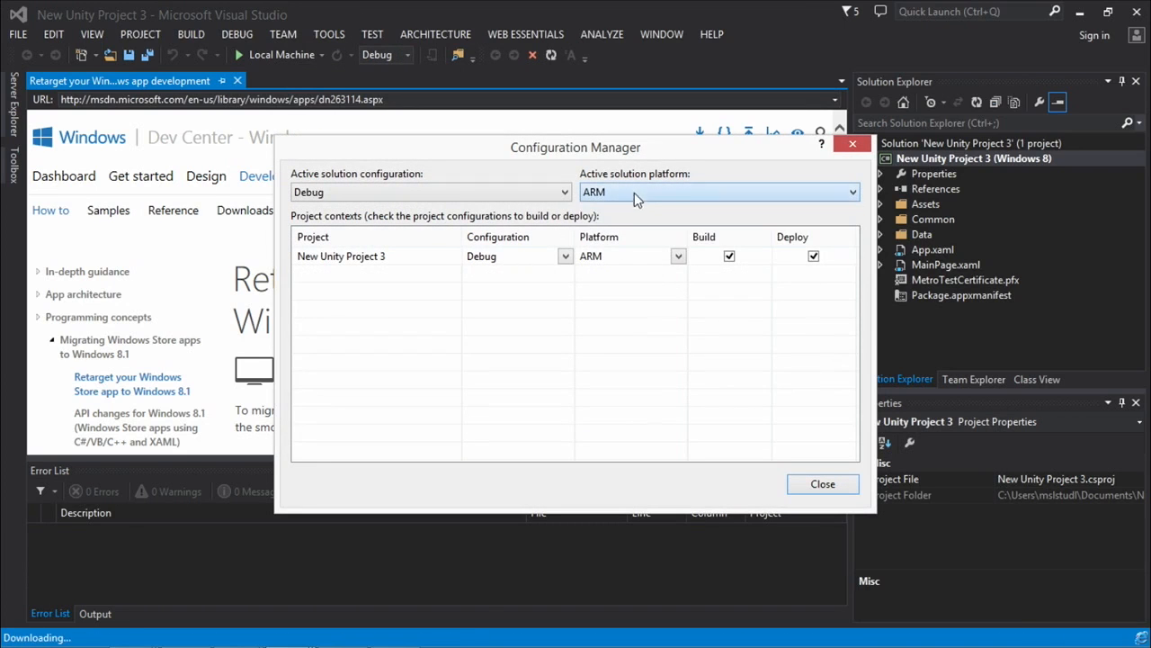
click(607, 189)
click(591, 222)
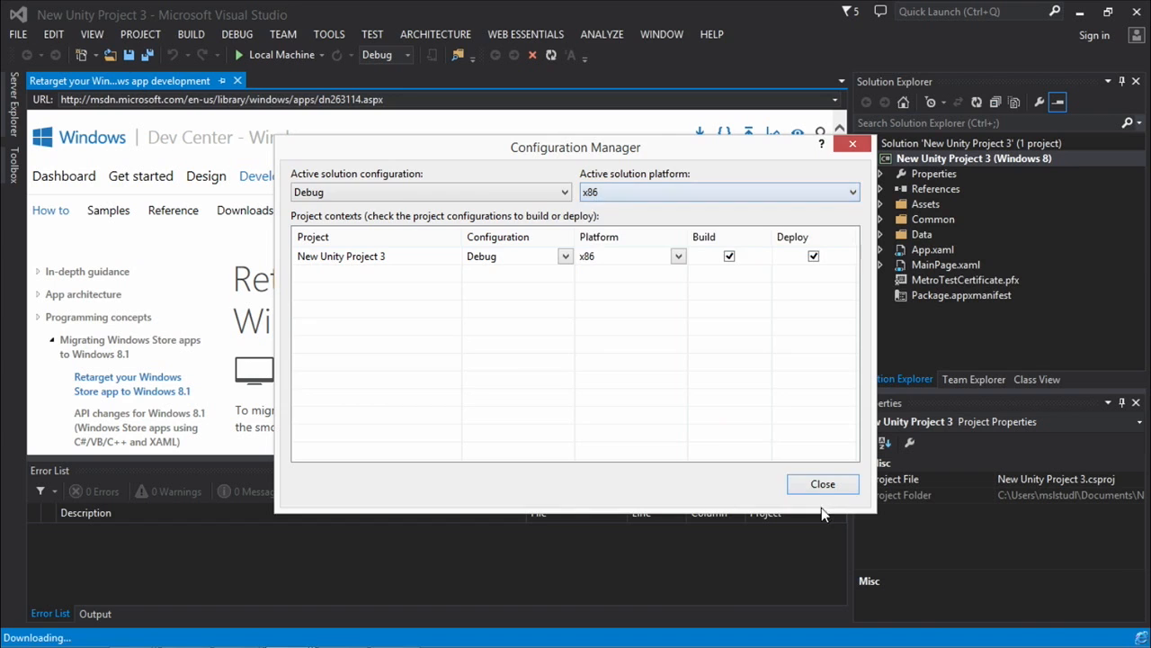
click(822, 484)
click(273, 58)
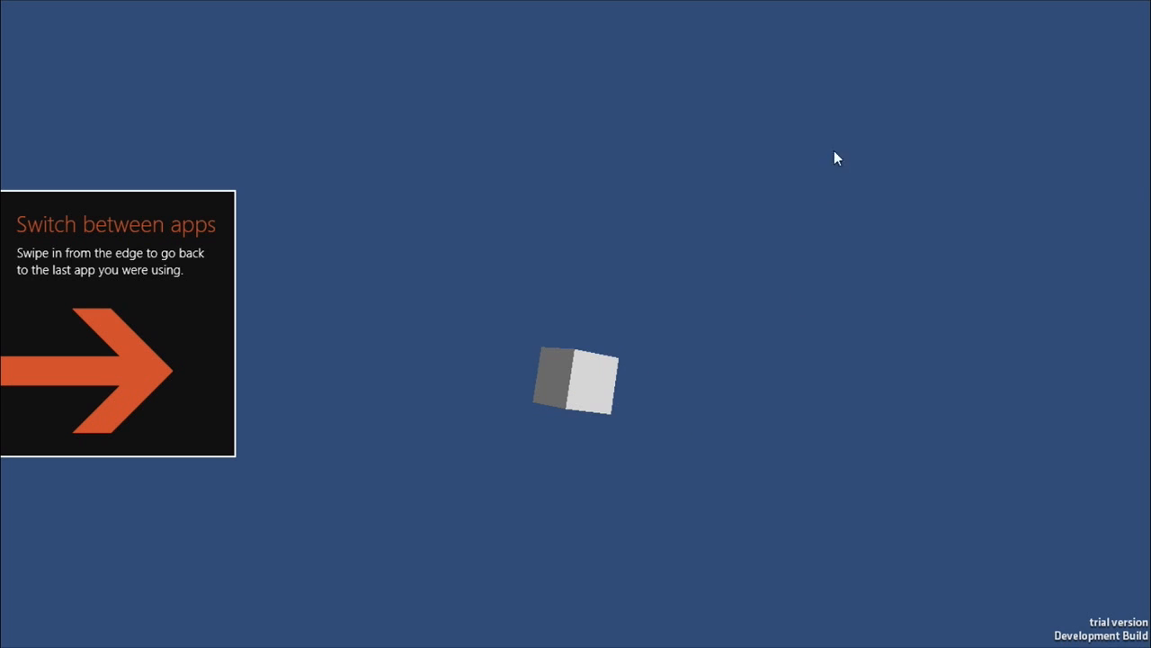
Close the running New Unity Project 3 app and return to Visual Studio.
mouse_move(1082, 6)
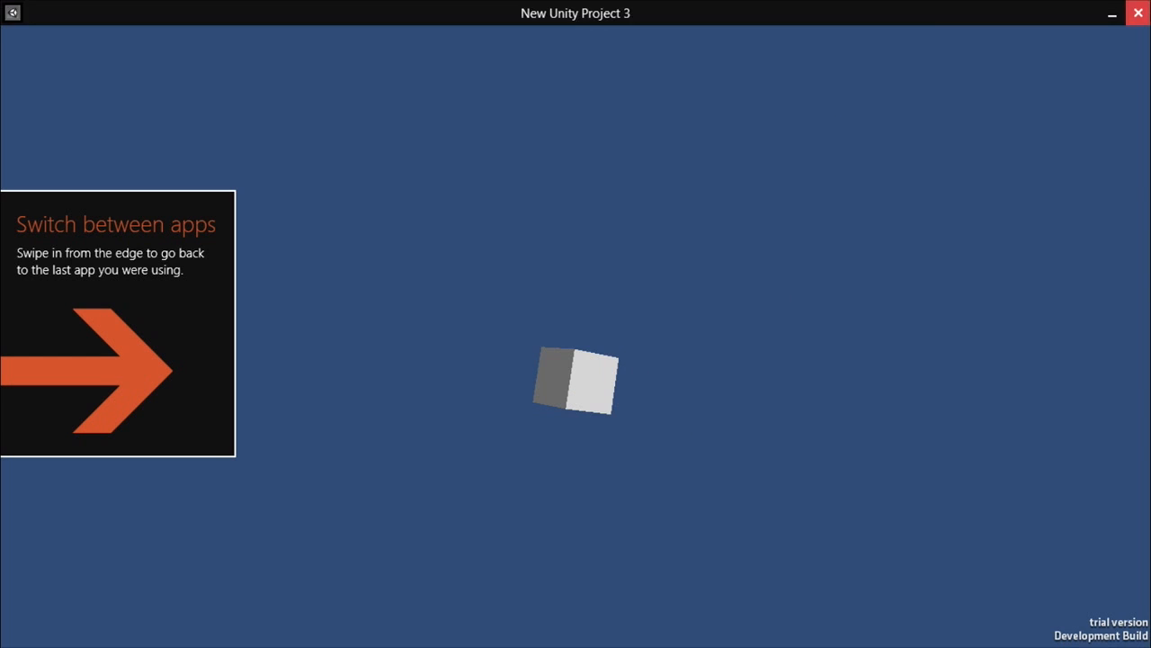
click(1138, 11)
click(675, 56)
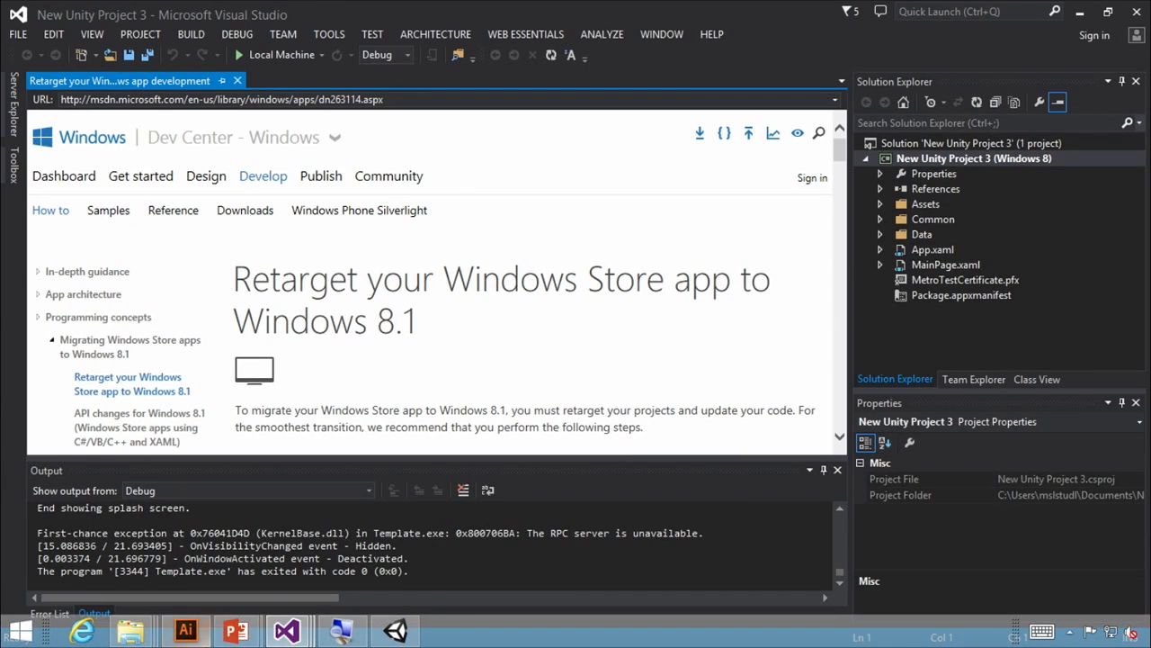
Switch to the PowerPoint slideshow and advance past the Universal Apps slide to the "Running your apps" demo slide.
mouse_move(242, 612)
click(314, 486)
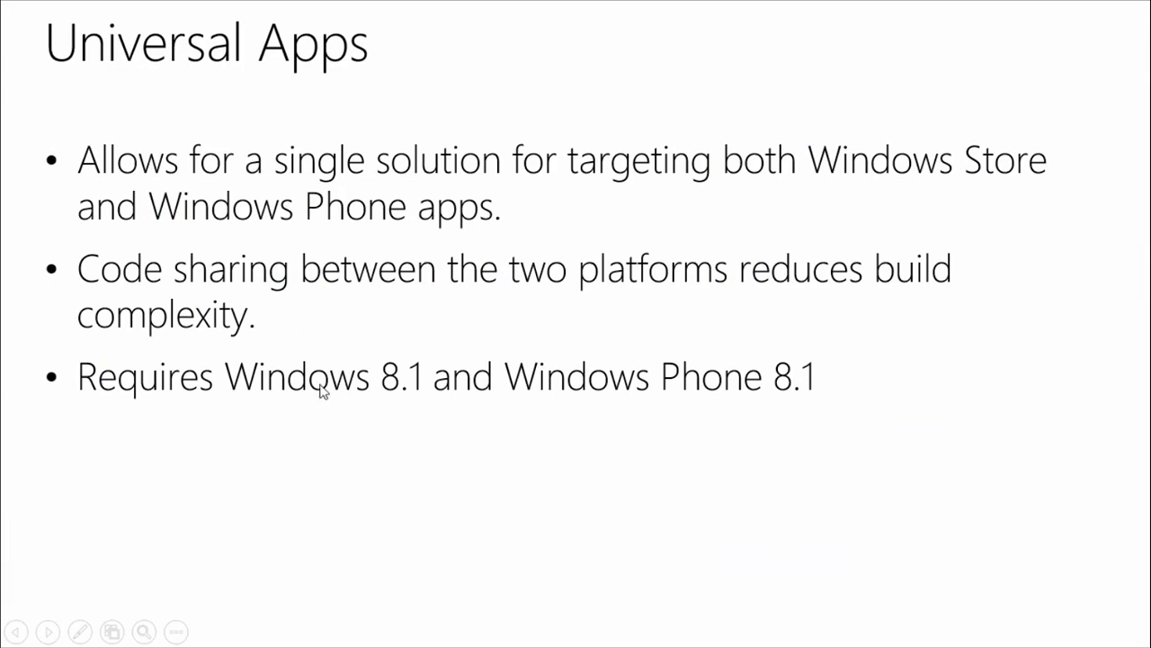
click(340, 362)
click(387, 358)
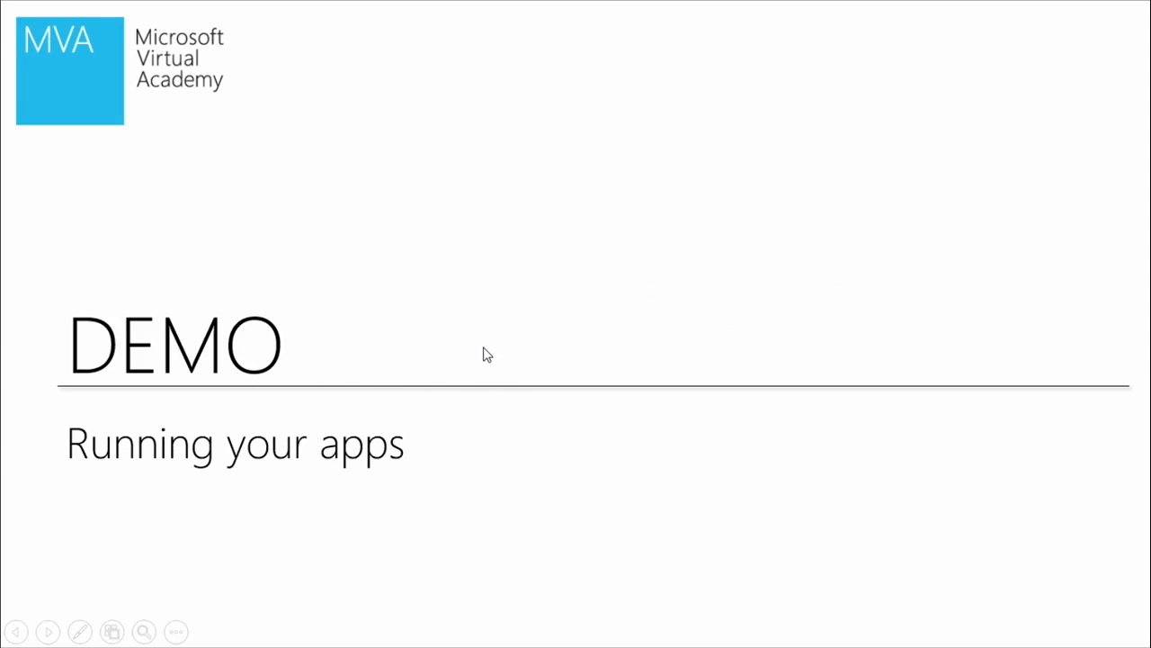
Return to Unity's Build Settings and start a build for the Windows Phone 8 platform.
key(super+d)
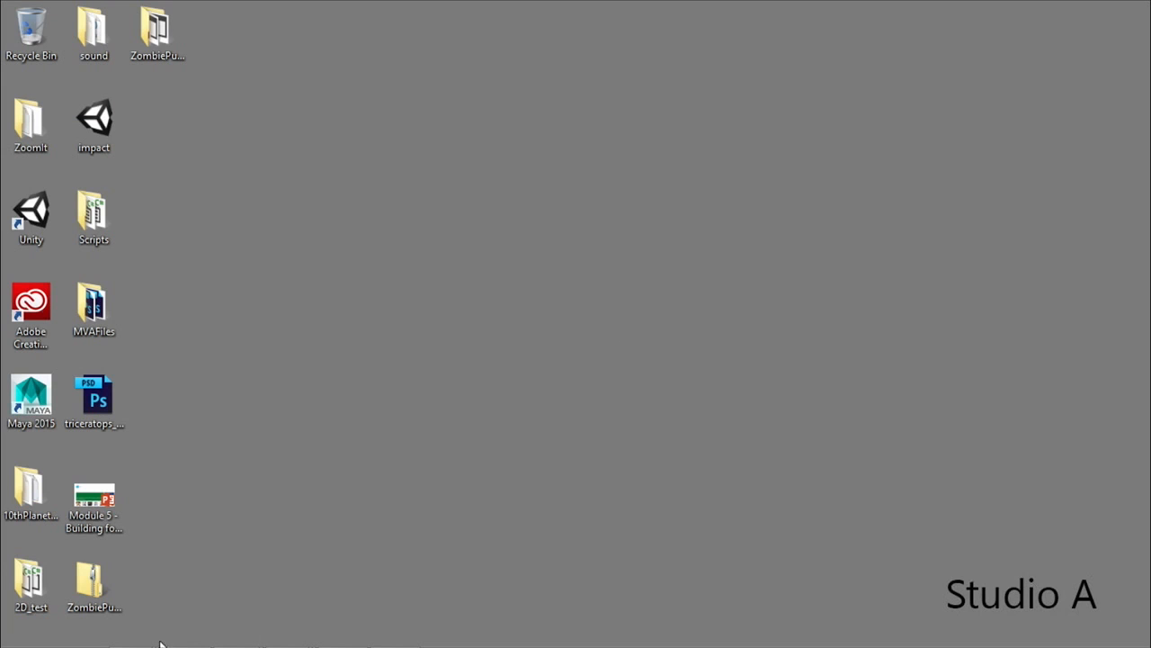
mouse_move(270, 644)
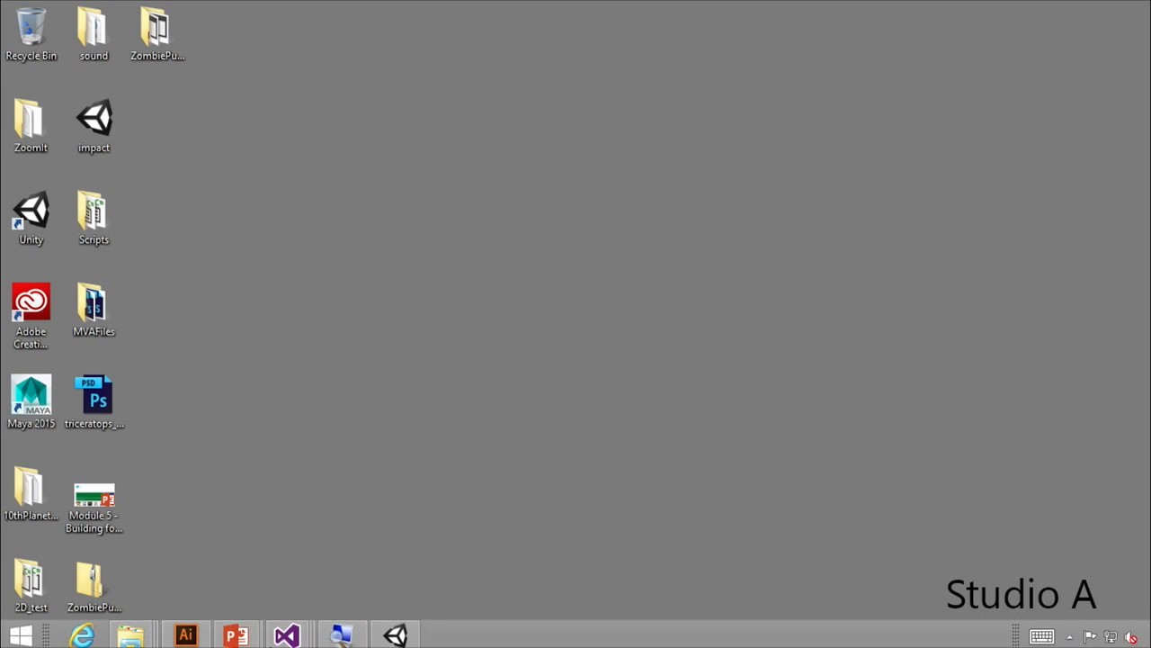
click(396, 641)
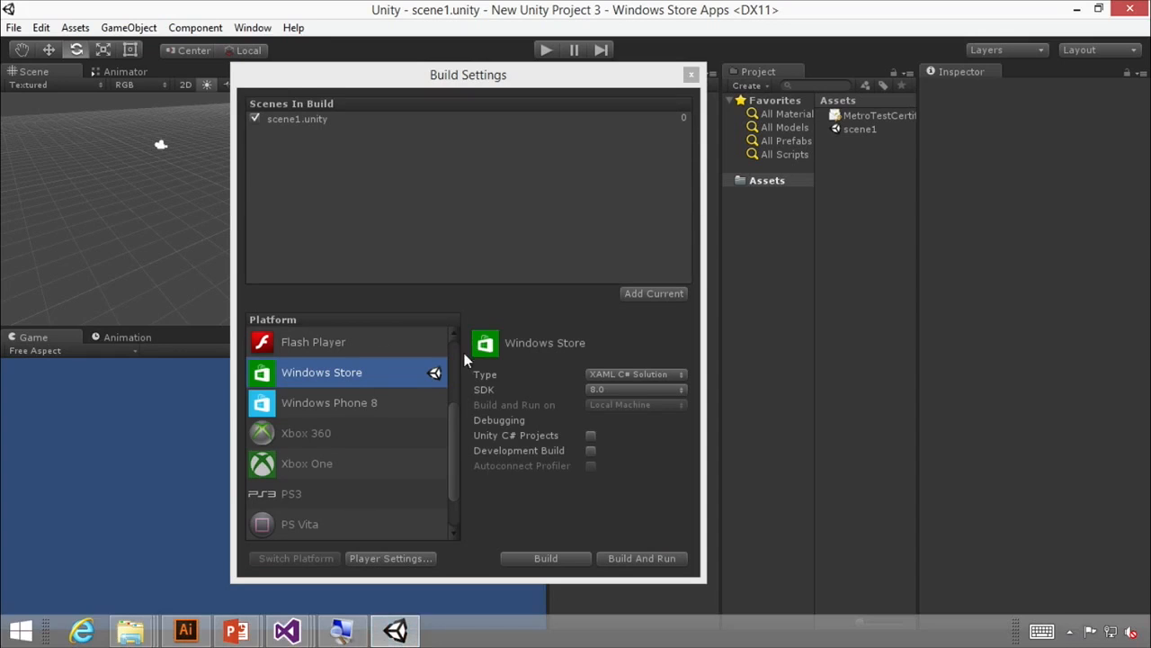
click(340, 412)
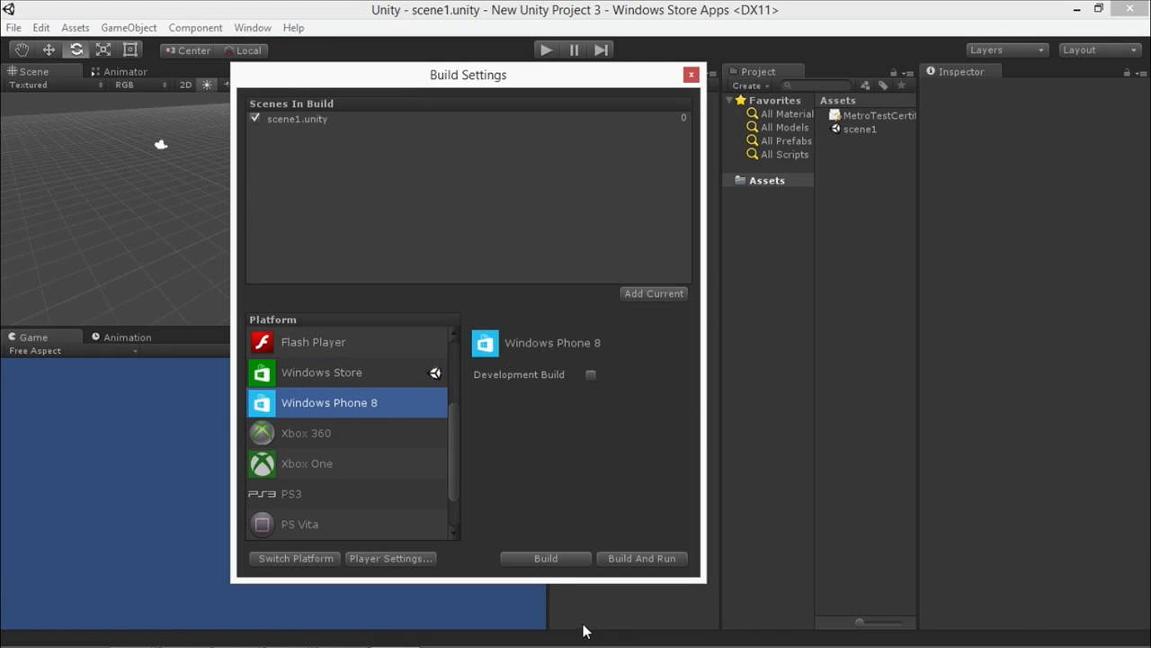
click(559, 562)
Create a WP8 subfolder inside the Build folder and build the Windows Phone 8 project there.
click(191, 197)
double_click(192, 198)
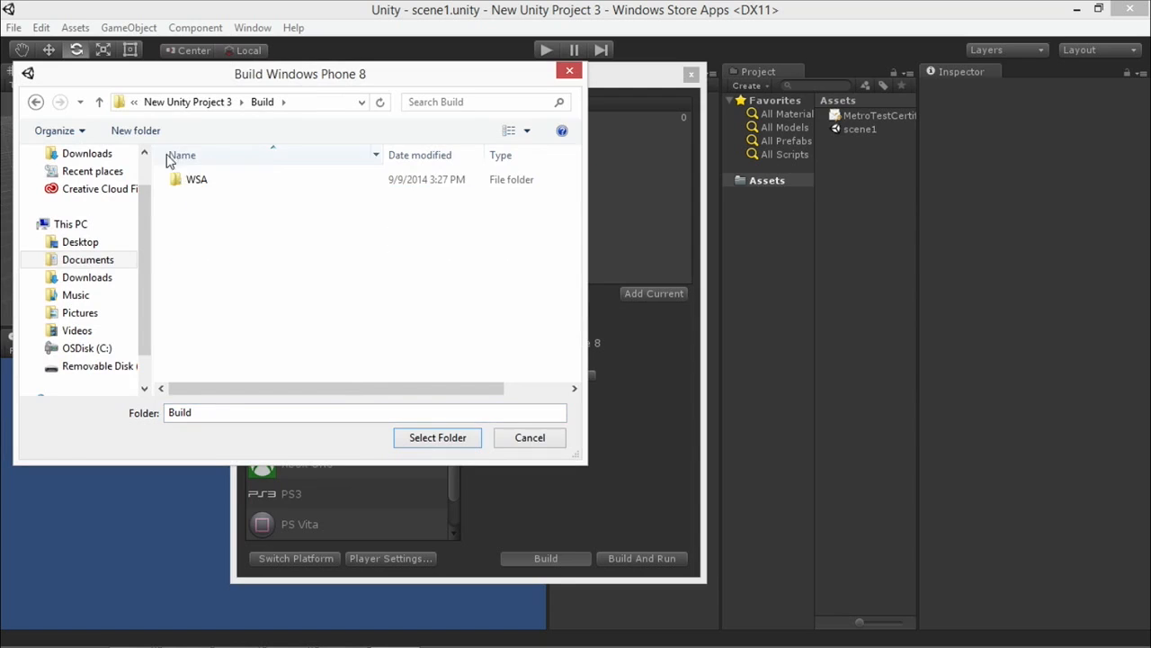
click(139, 132)
text(WP8)
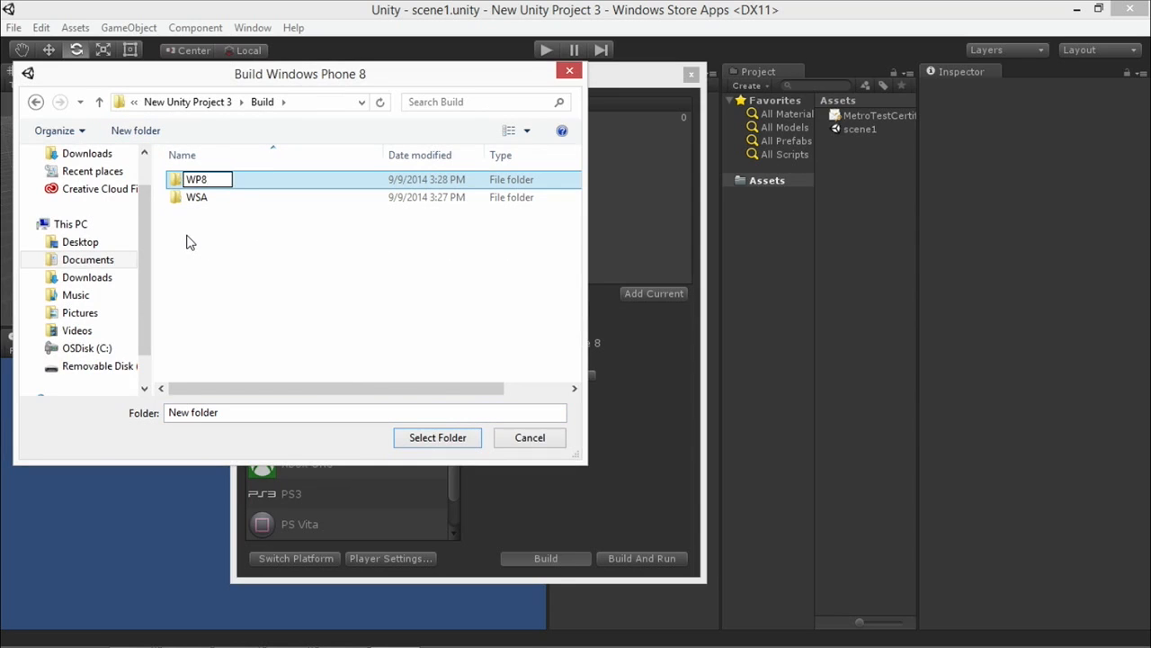
key(Return)
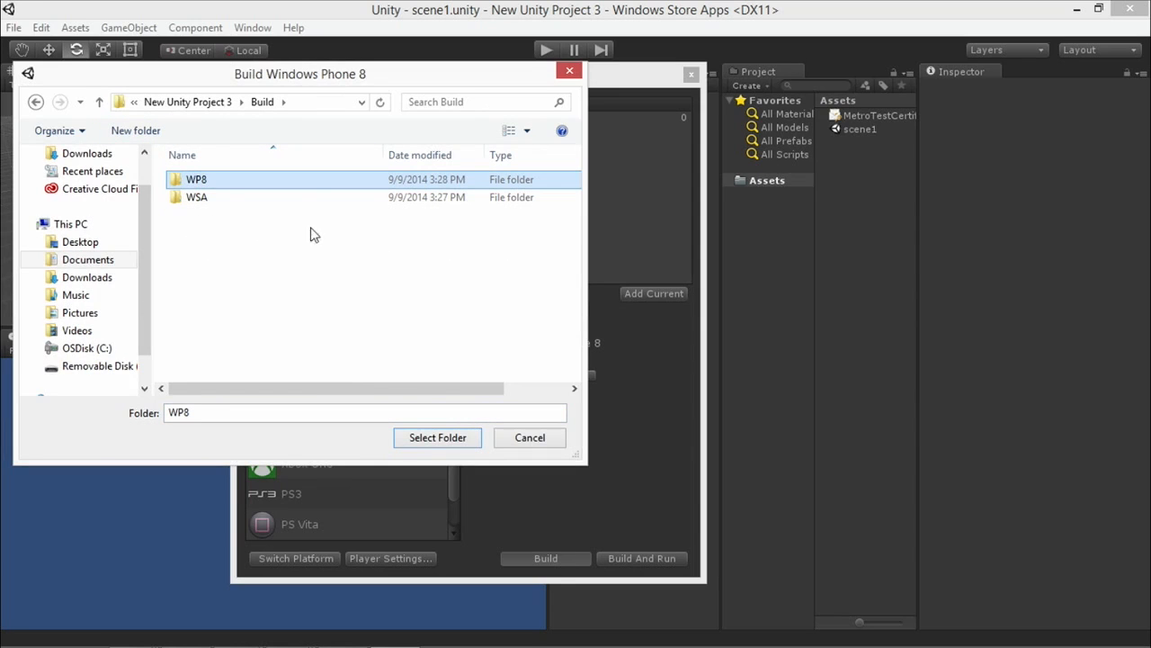
click(424, 441)
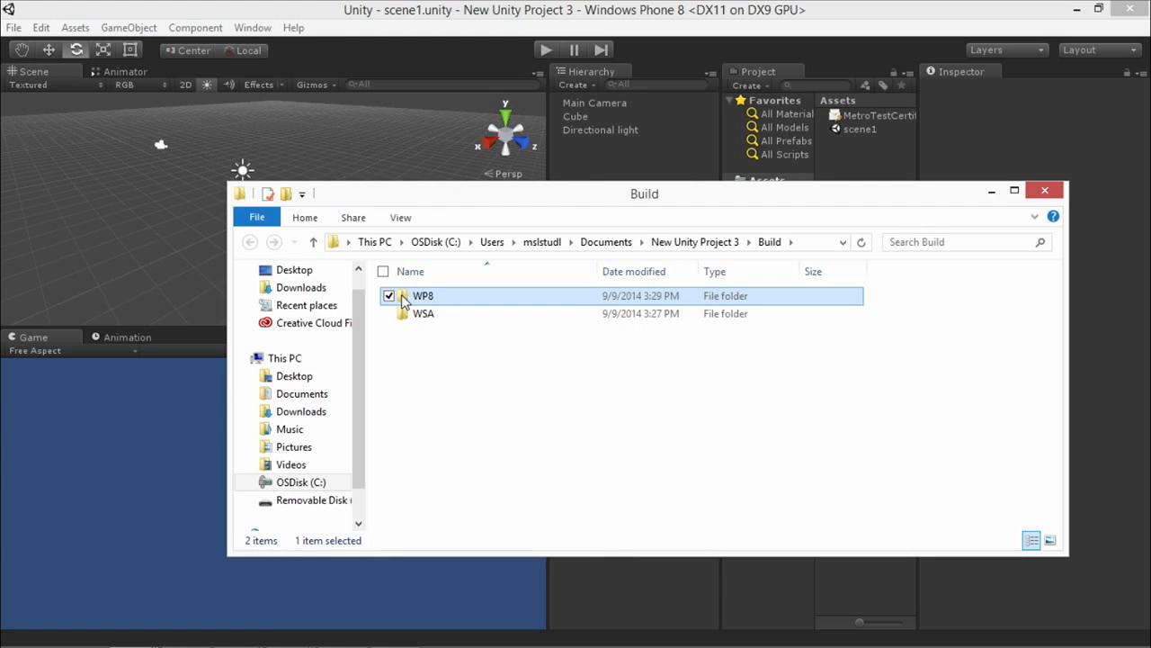
Open the solution from the WP8 folder in Visual Studio and run it on Emulator 8.1 WVGA 4 inch 512MB.
double_click(419, 299)
double_click(445, 331)
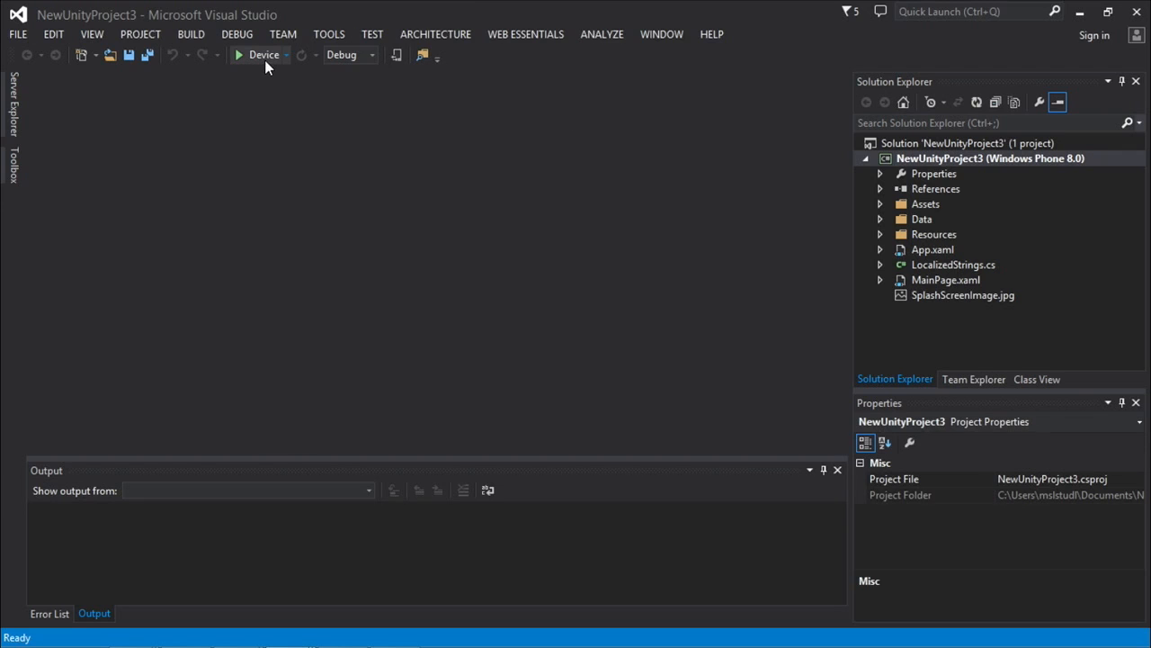
click(287, 56)
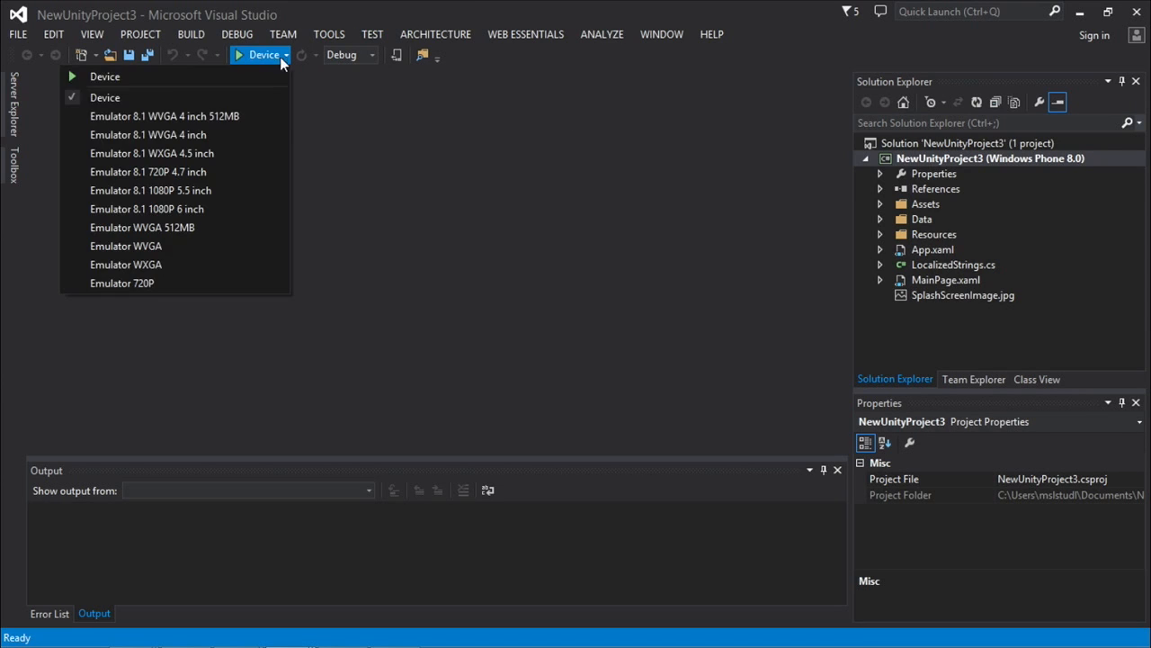
click(216, 116)
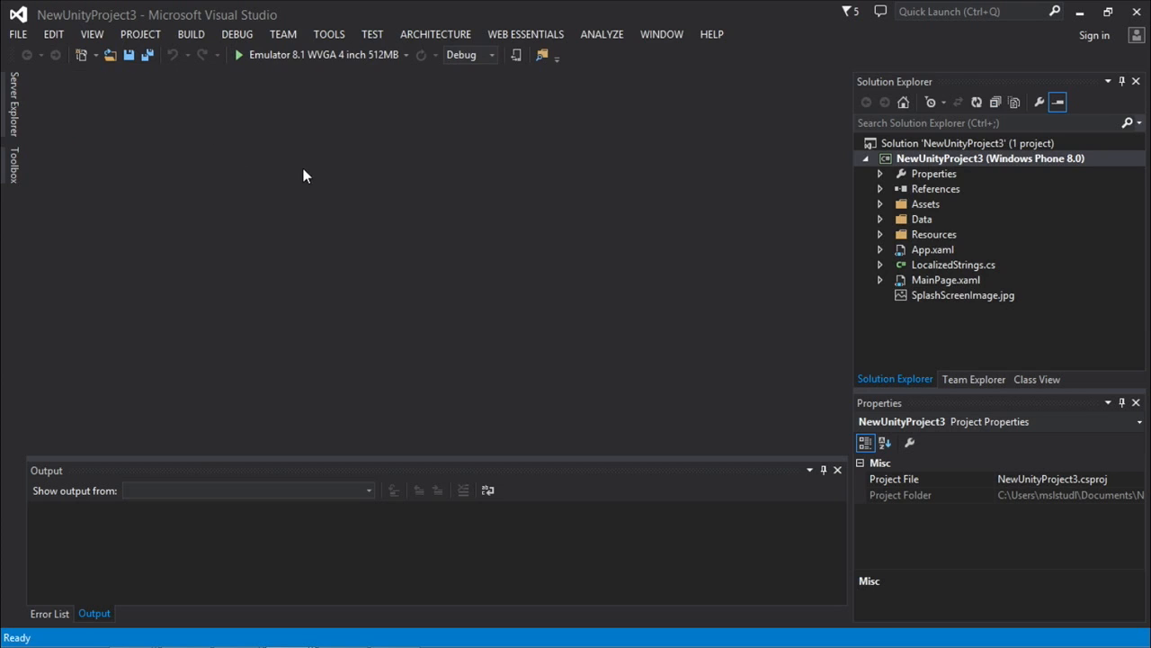
click(307, 56)
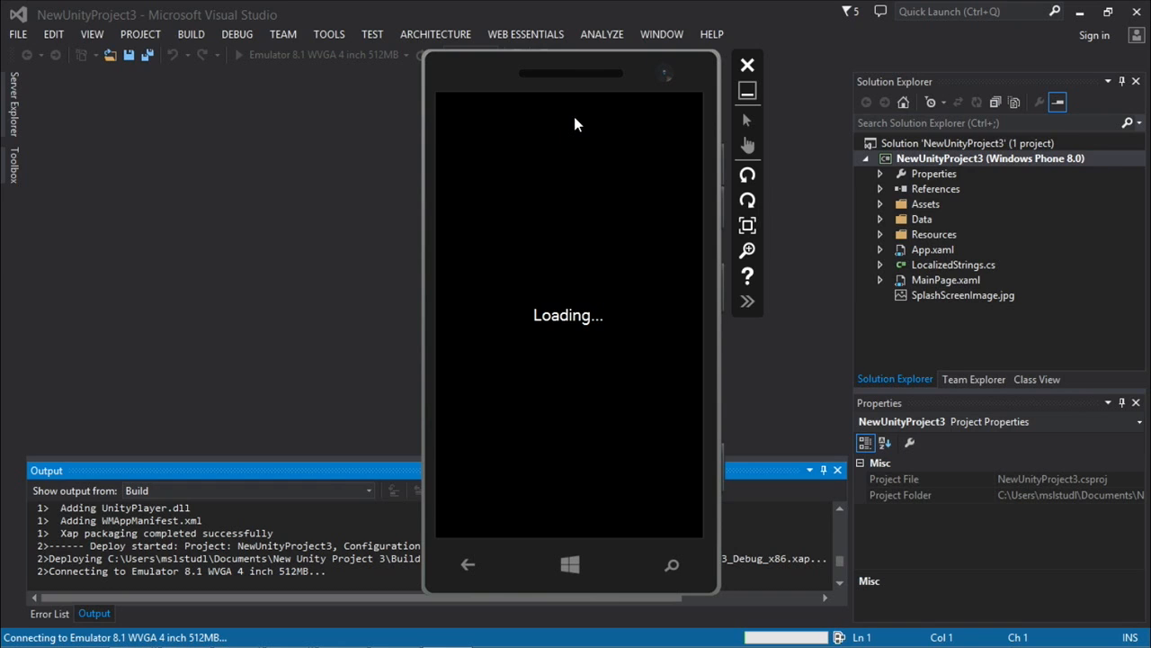
Set the phone emulator to mouse pointer input and allow Xde.exe through Windows Firewall on domain networks.
click(751, 144)
click(748, 118)
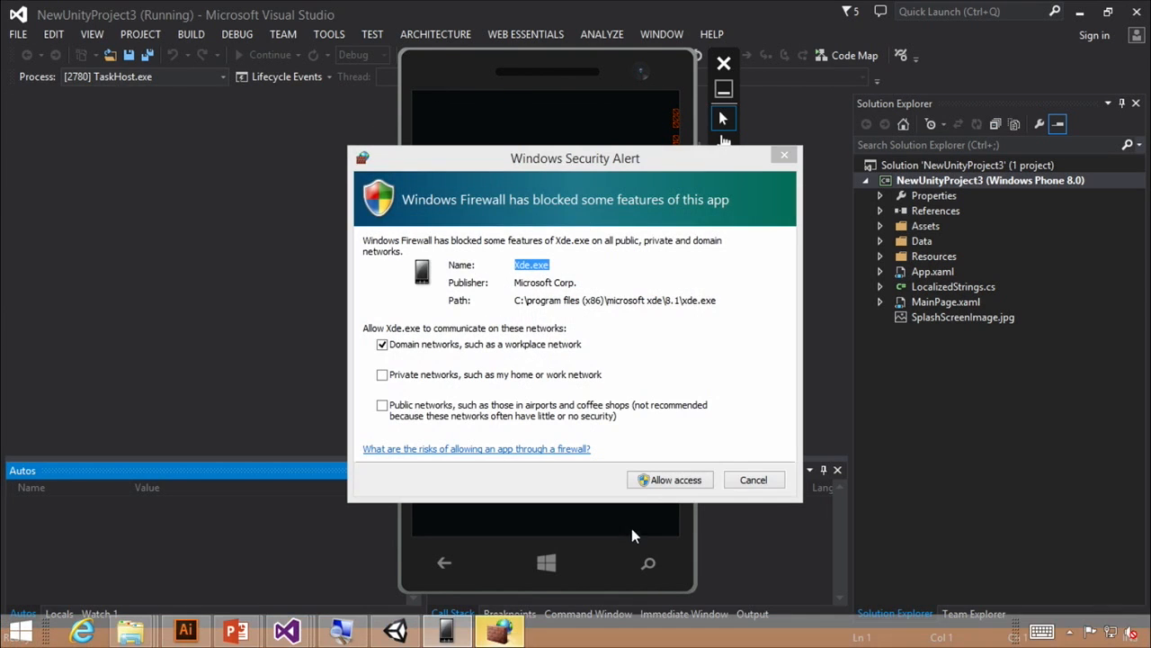
click(645, 483)
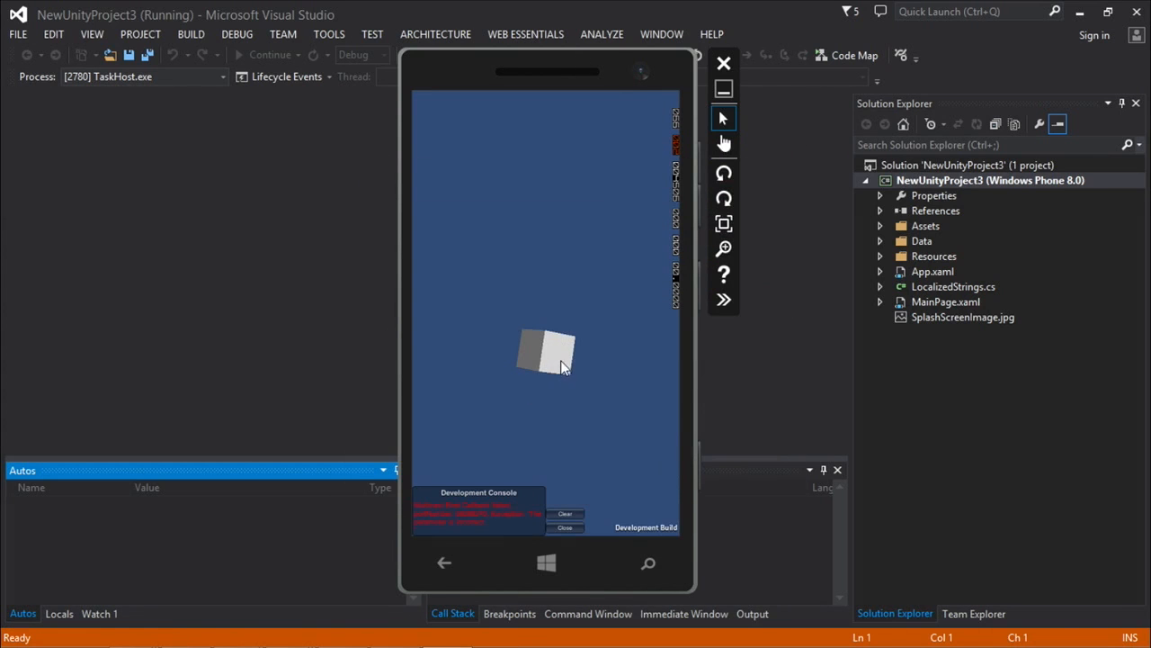
Rotate the running emulator counterclockwise to landscape and move it clear of the Visual Studio debugging controls.
click(724, 175)
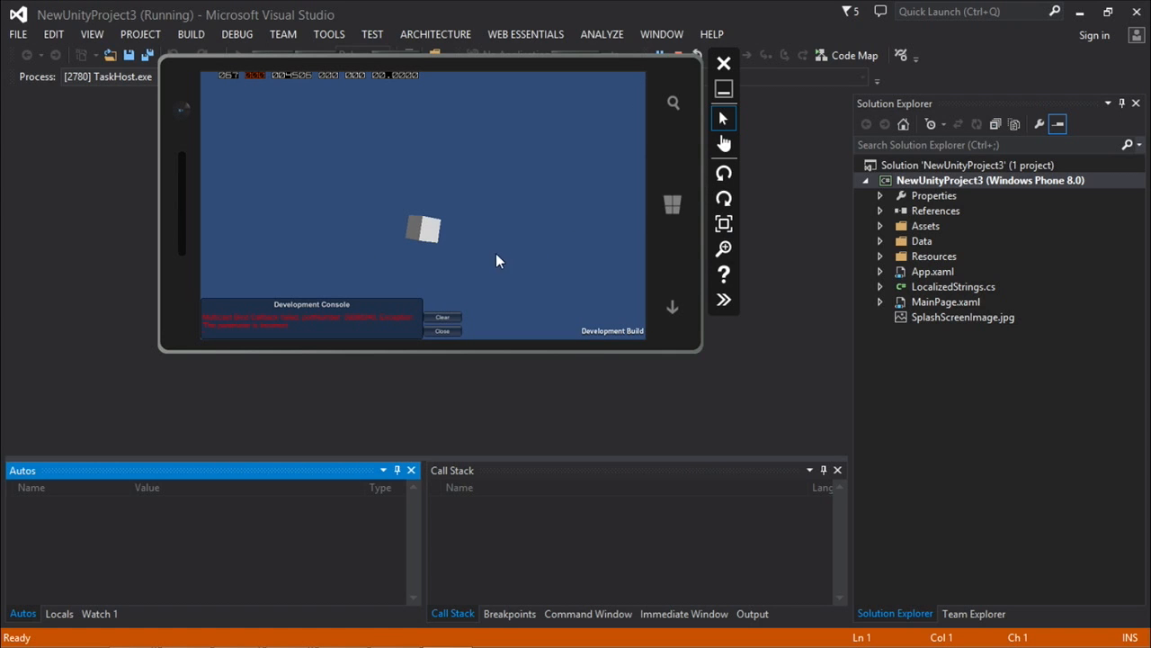
drag(459, 60, 527, 183)
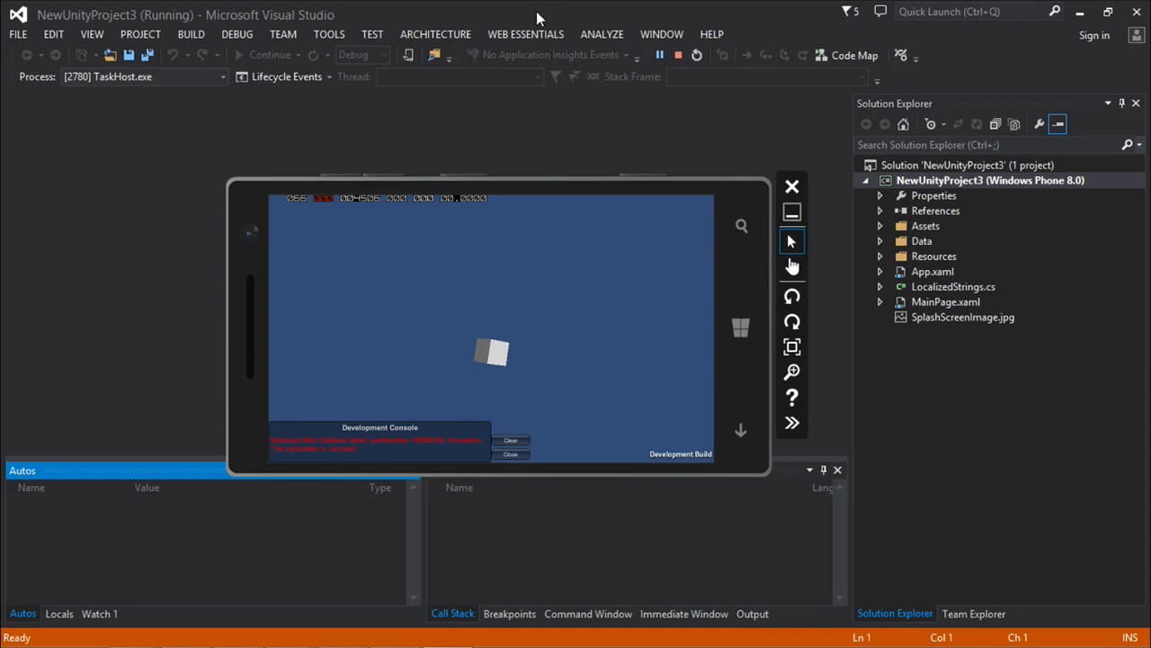
Stop debugging NewUnityProject3 and change its run target to Device.
click(618, 12)
click(678, 55)
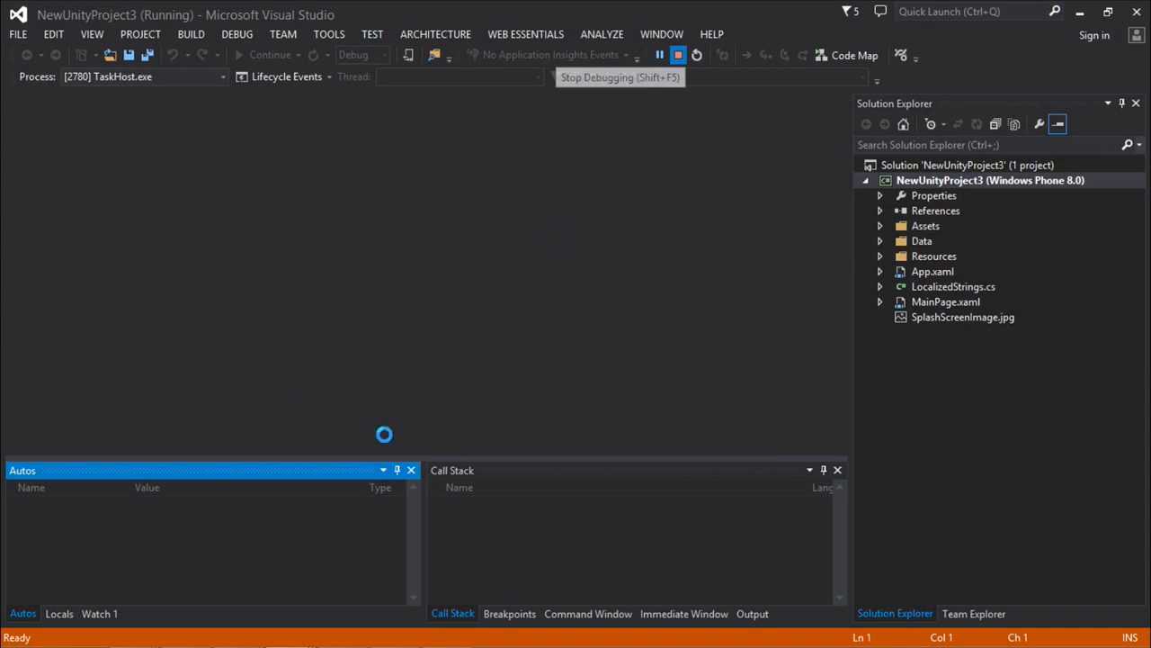
click(406, 54)
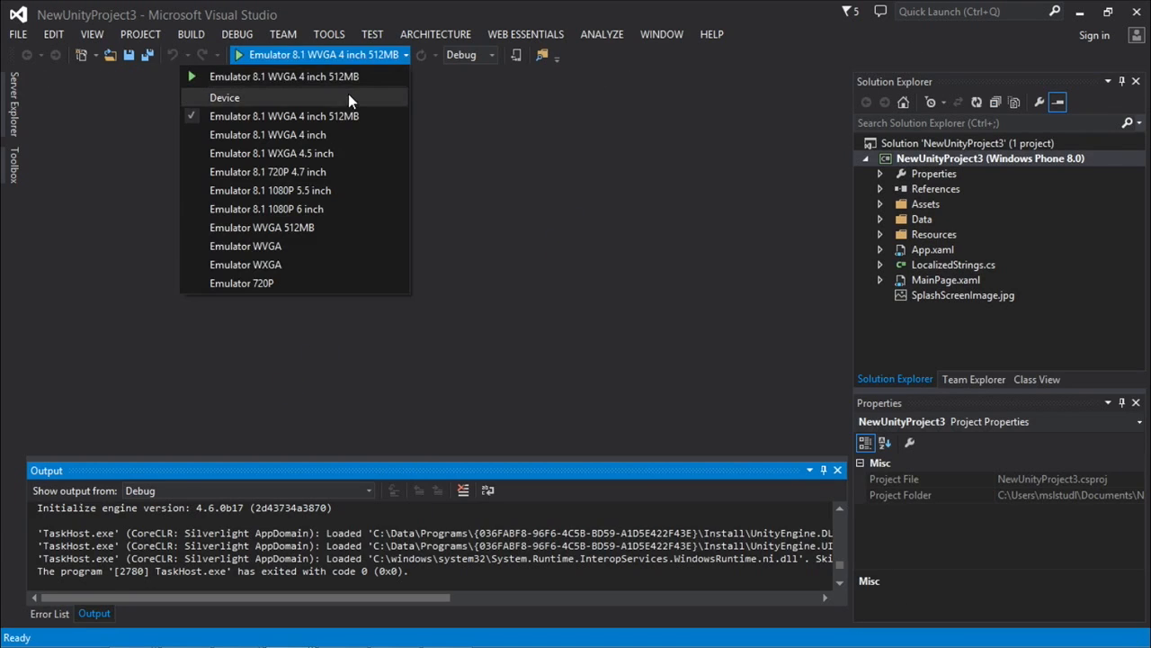
click(50, 332)
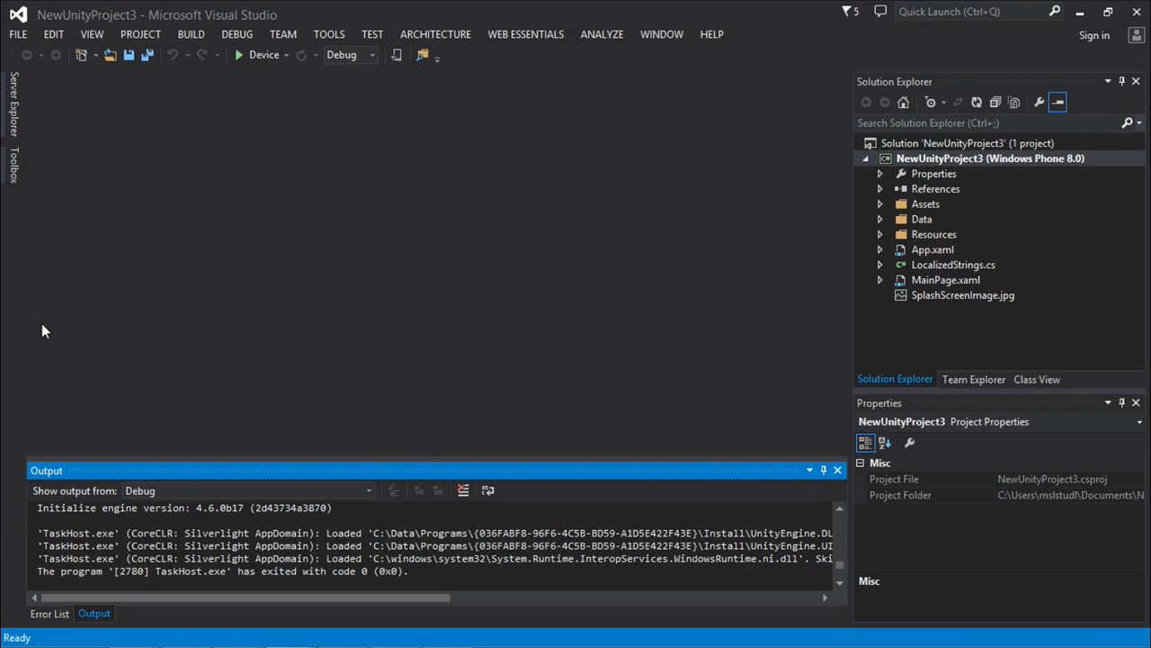